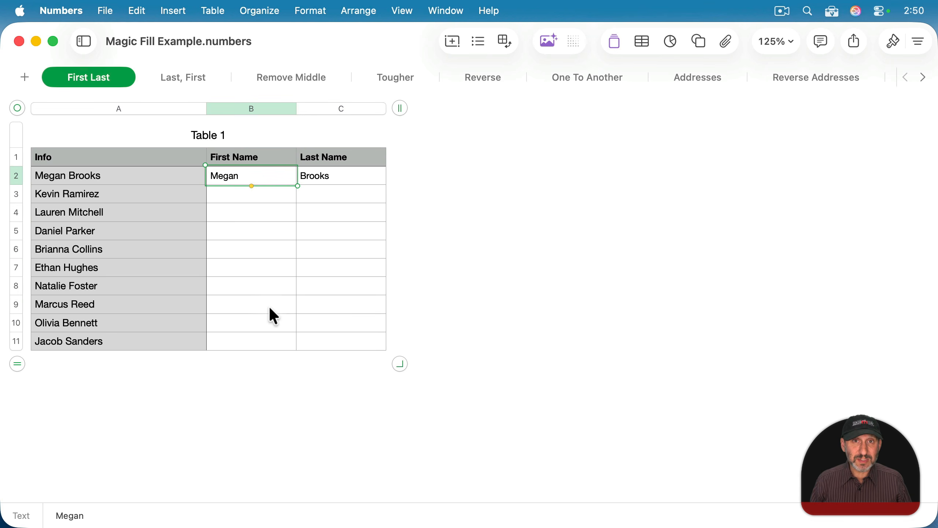
- Try the single-cell Magic Fill suggestion in row 3 of the First Name column and undo it
{"action": "key", "text": "super+Return"}
{"action": "left_click", "coordinate": [248, 196]}
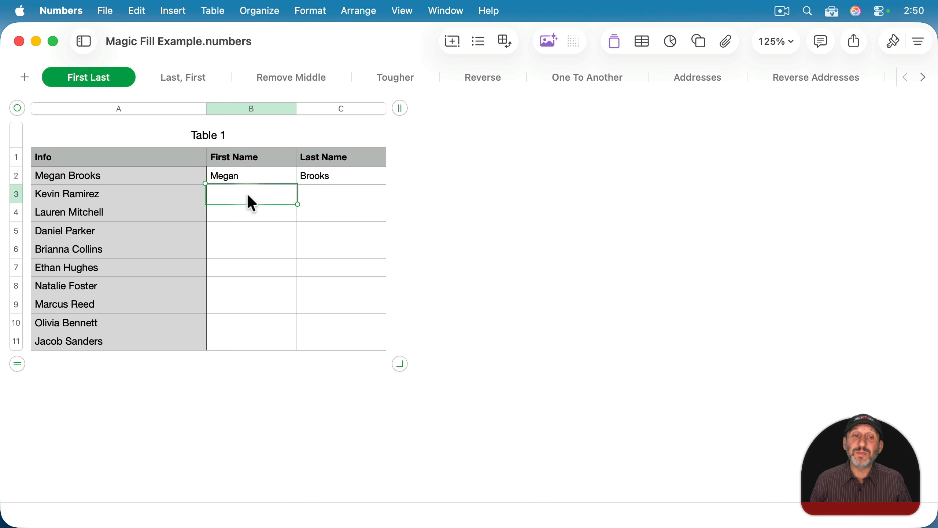
{"action": "left_click", "coordinate": [248, 196]}
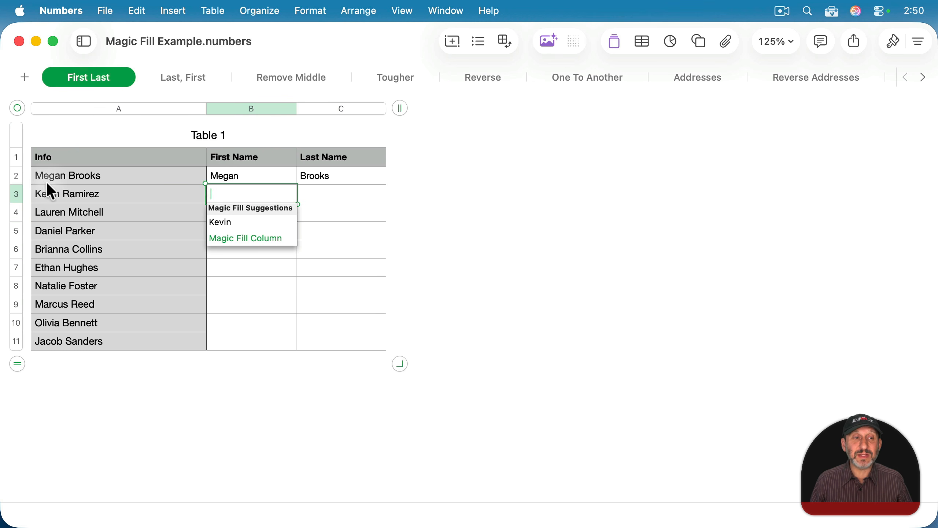
{"action": "left_click", "coordinate": [221, 222]}
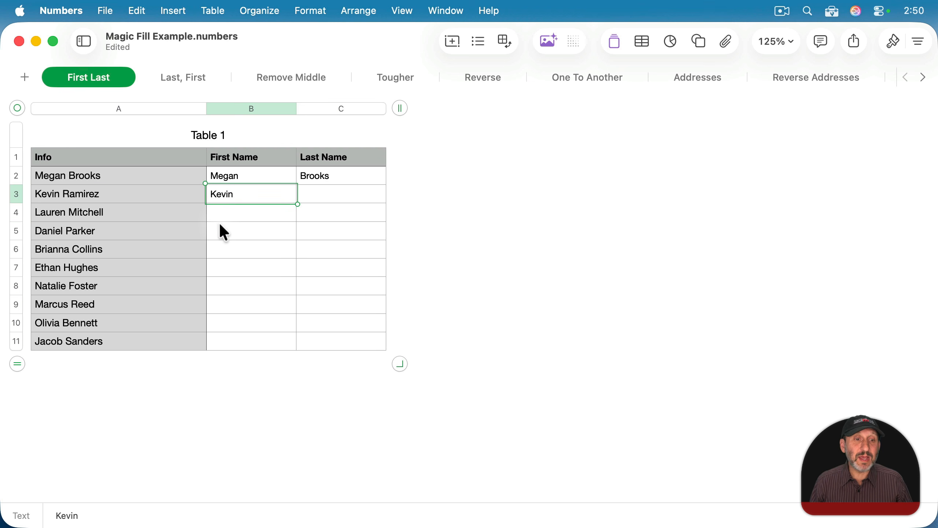
{"action": "key", "text": "super+z"}
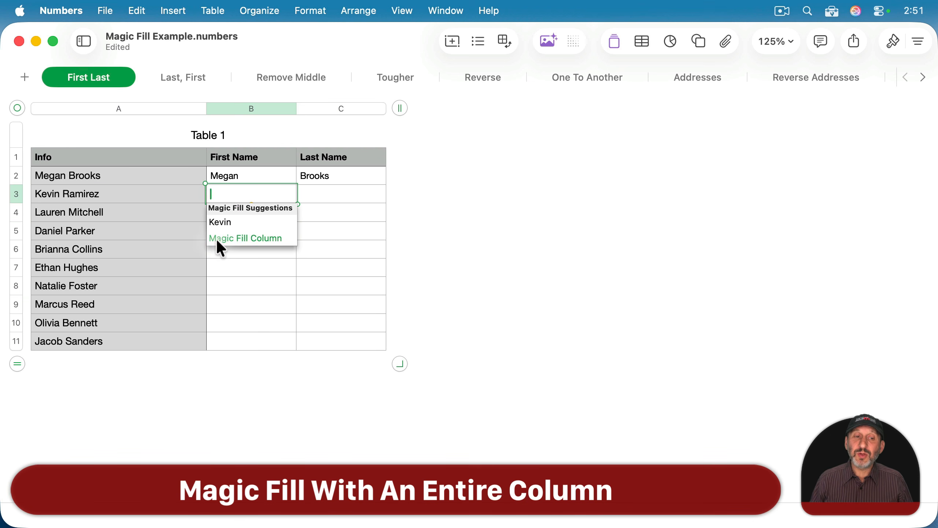
- Magic Fill the entire First Name column and accept the suggestions as text
{"action": "left_click", "coordinate": [268, 240]}
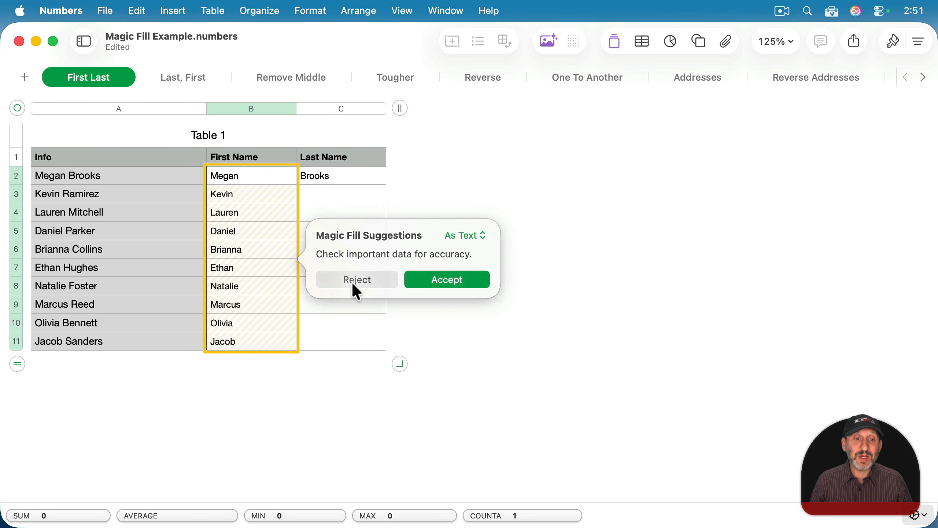
{"action": "left_click", "coordinate": [468, 236]}
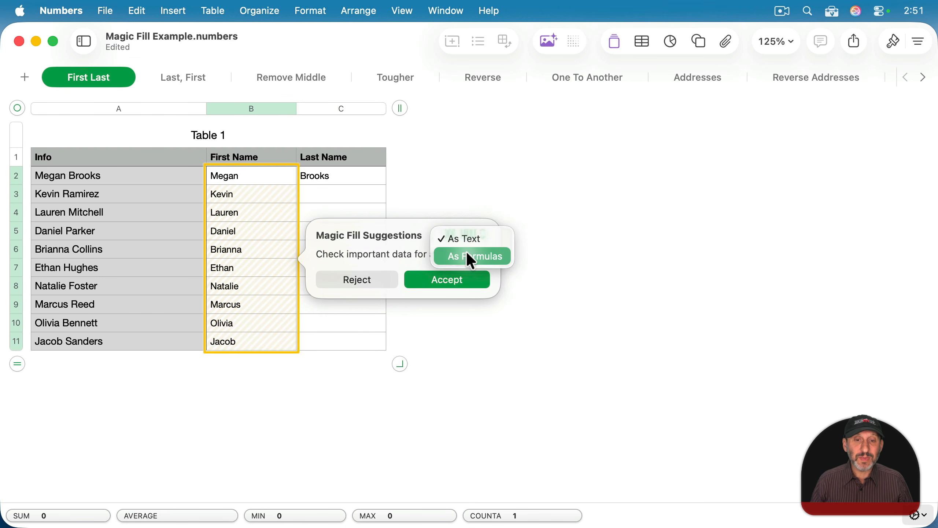
{"action": "left_click", "coordinate": [384, 242]}
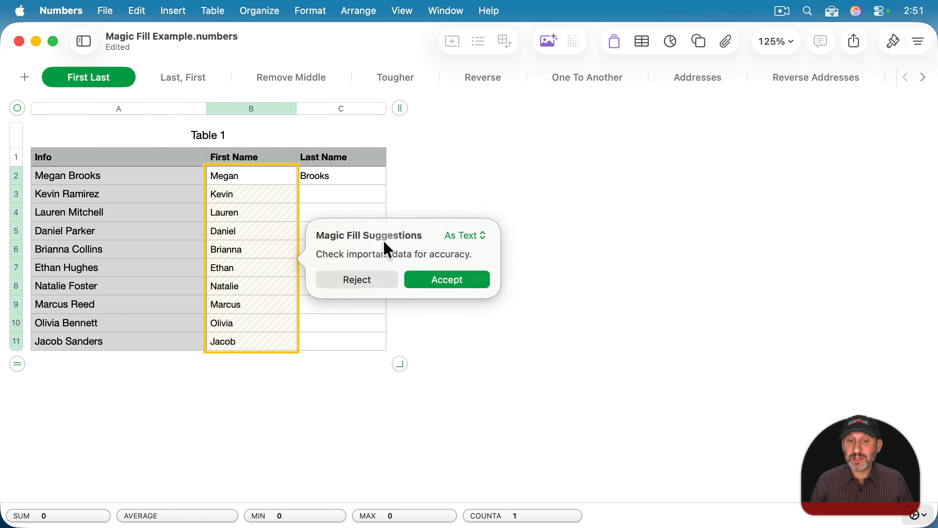
{"action": "left_click", "coordinate": [443, 275]}
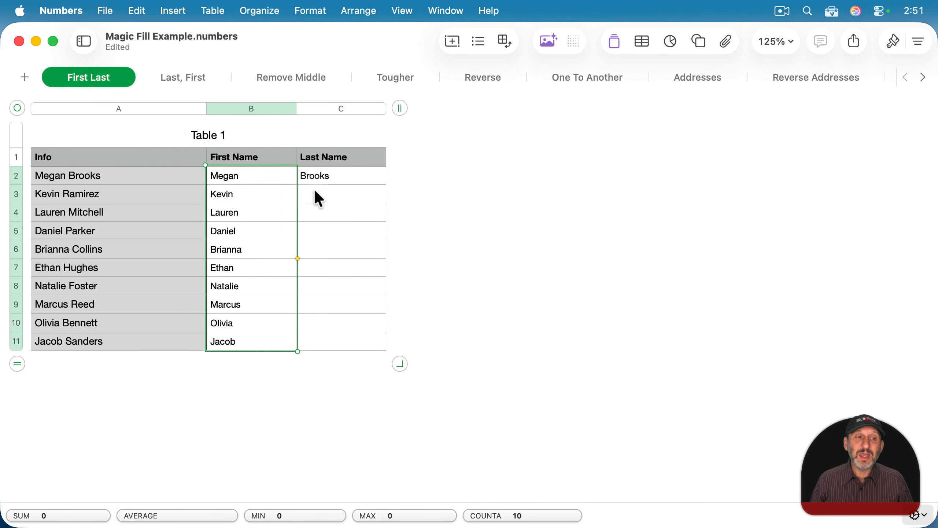
- Magic Fill the entire Last Name column starting from its row 3 cell and accept the suggestions as text
{"action": "left_click", "coordinate": [334, 192]}
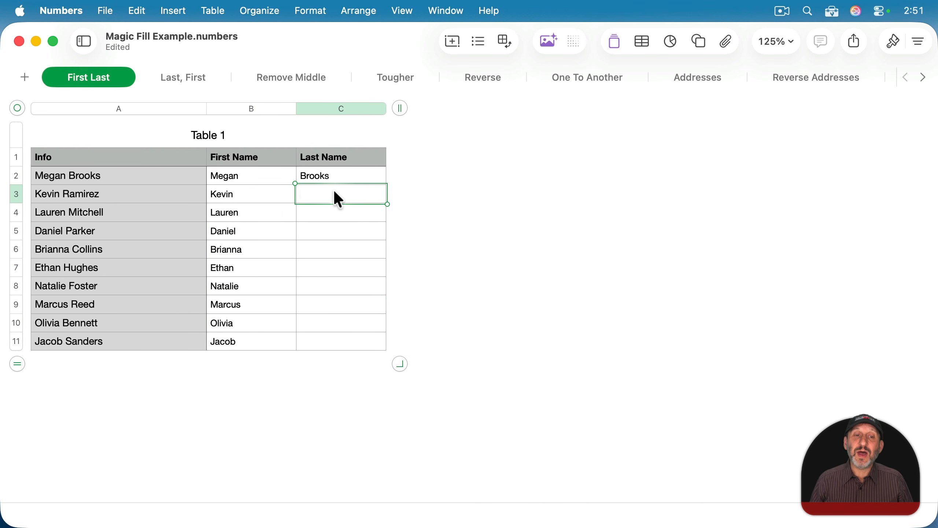
{"action": "left_click", "coordinate": [333, 191]}
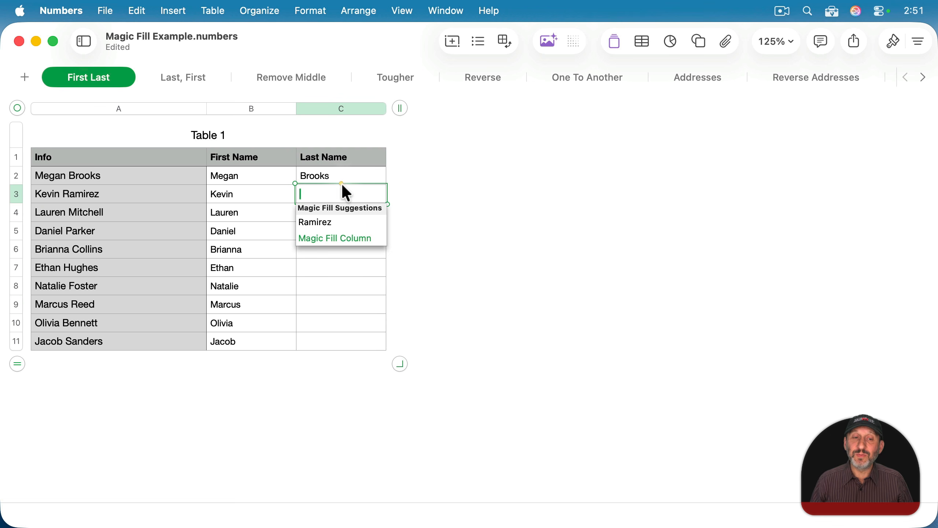
{"action": "left_click", "coordinate": [317, 242]}
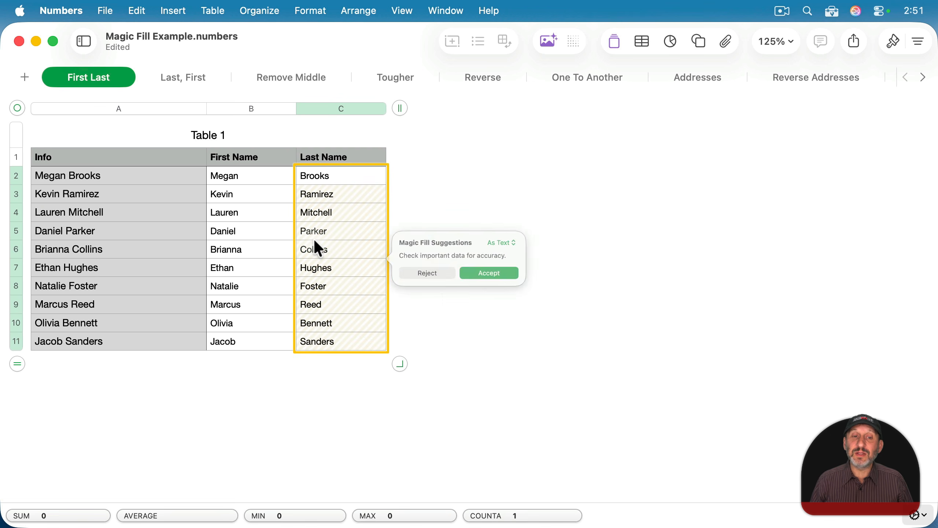
{"action": "left_click", "coordinate": [558, 273]}
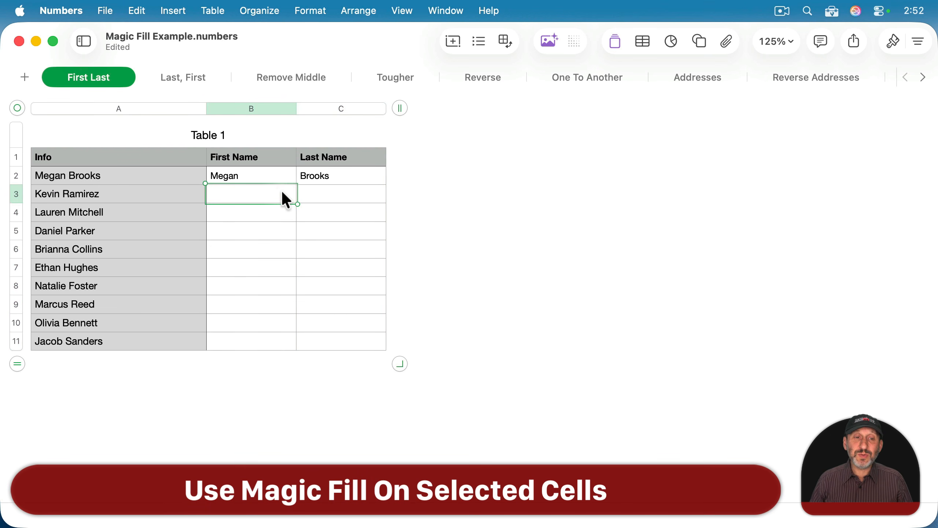
- Generate Magic Fill suggestions for cells B3 through C11 together and reject them
{"action": "left_click", "coordinate": [342, 346], "text": "shift"}
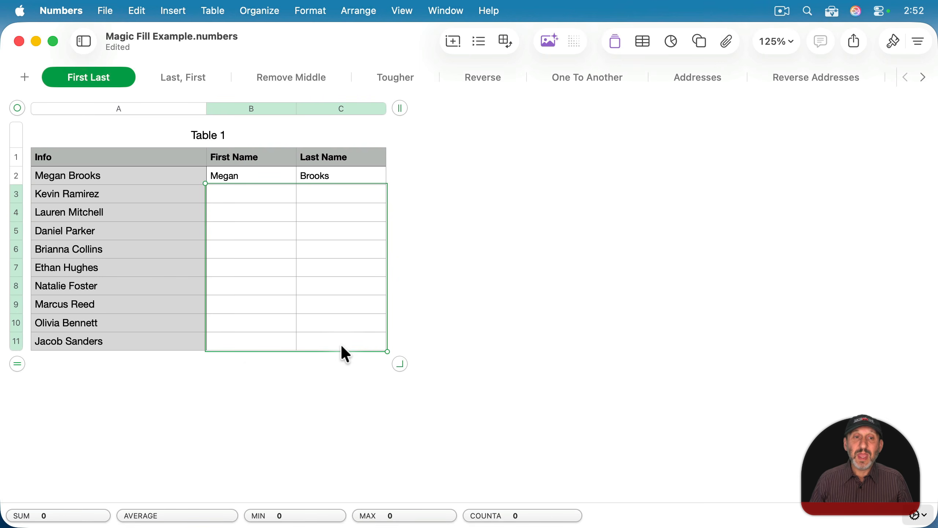
{"action": "left_click", "coordinate": [213, 10]}
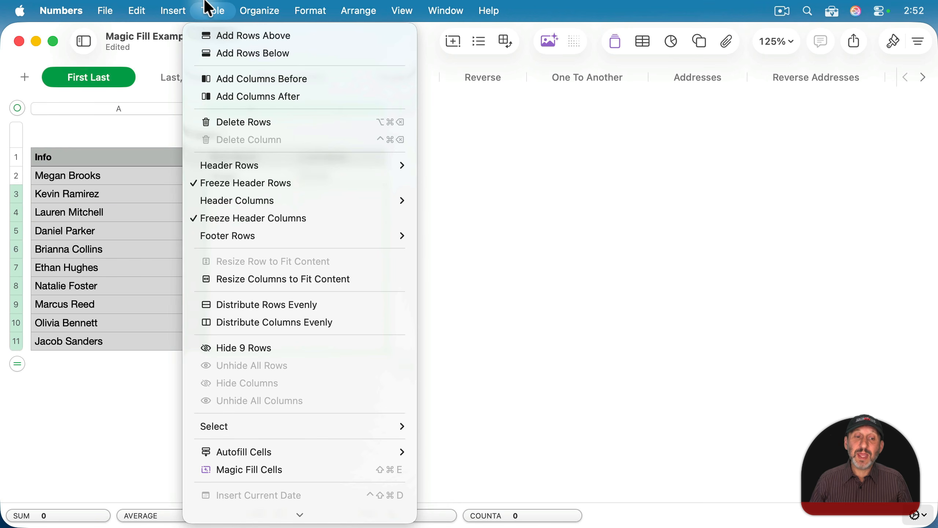
{"action": "left_click", "coordinate": [281, 470]}
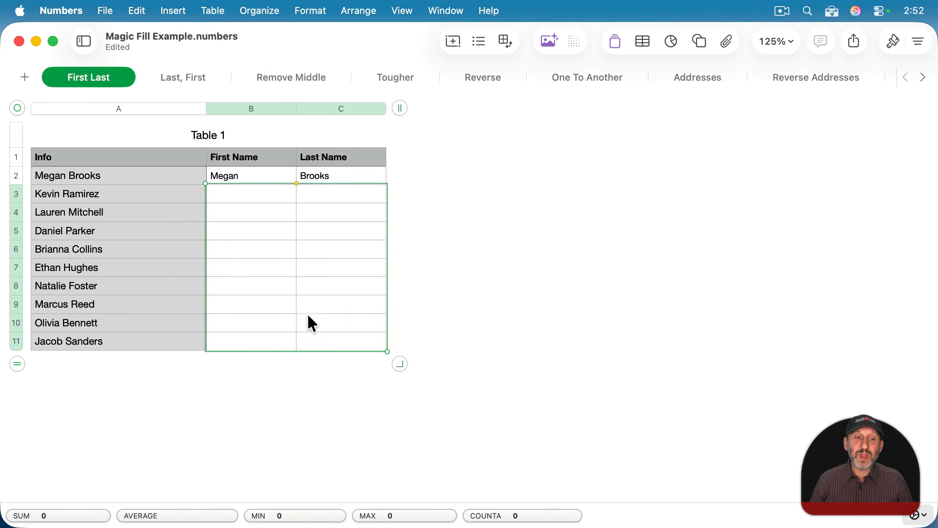
{"action": "right_click", "coordinate": [236, 278]}
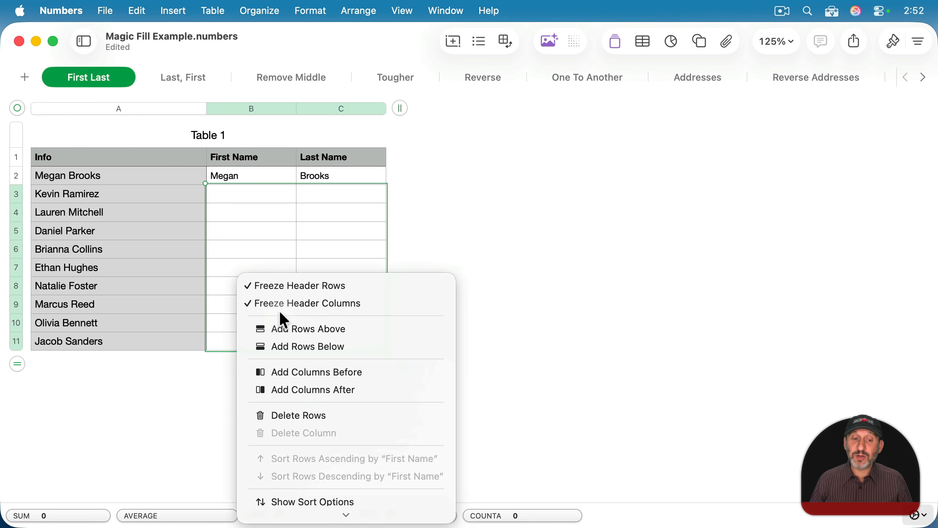
{"action": "mouse_move", "coordinate": [304, 526]}
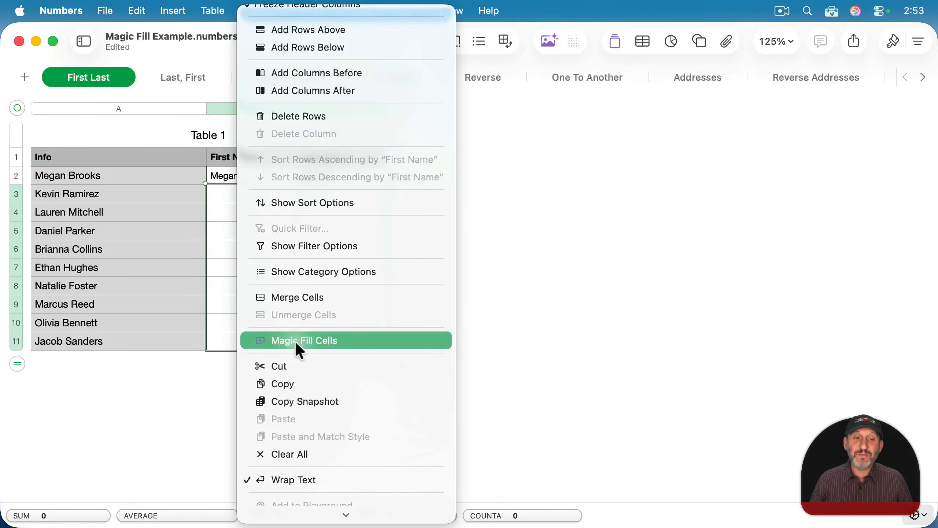
{"action": "left_click", "coordinate": [322, 337]}
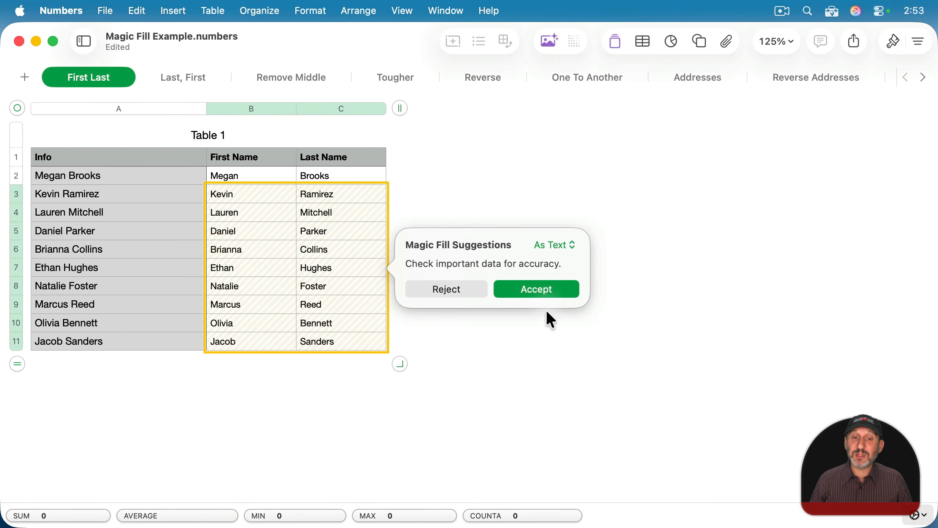
{"action": "left_click", "coordinate": [458, 289]}
- Apply Magic Fill Columns to the whole of columns B and C at once
{"action": "left_click", "coordinate": [247, 109]}
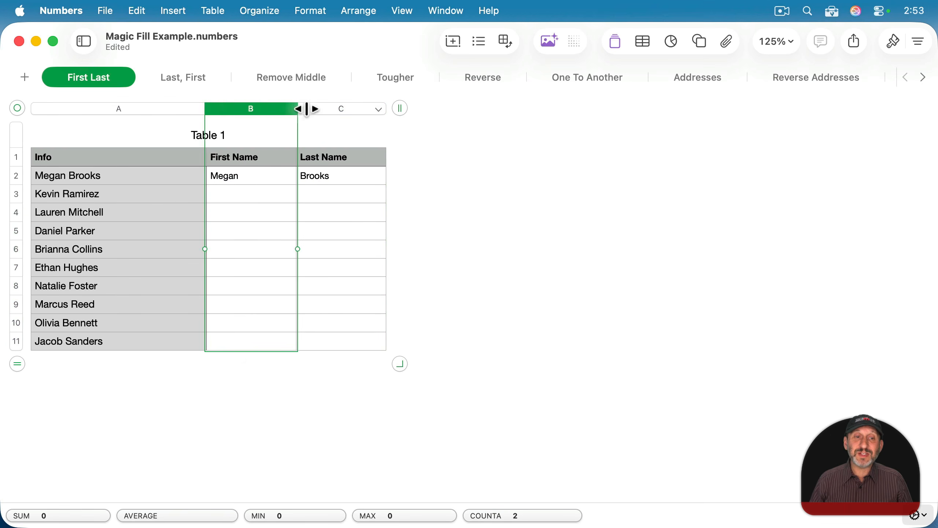
{"action": "left_click", "coordinate": [340, 109], "text": "shift"}
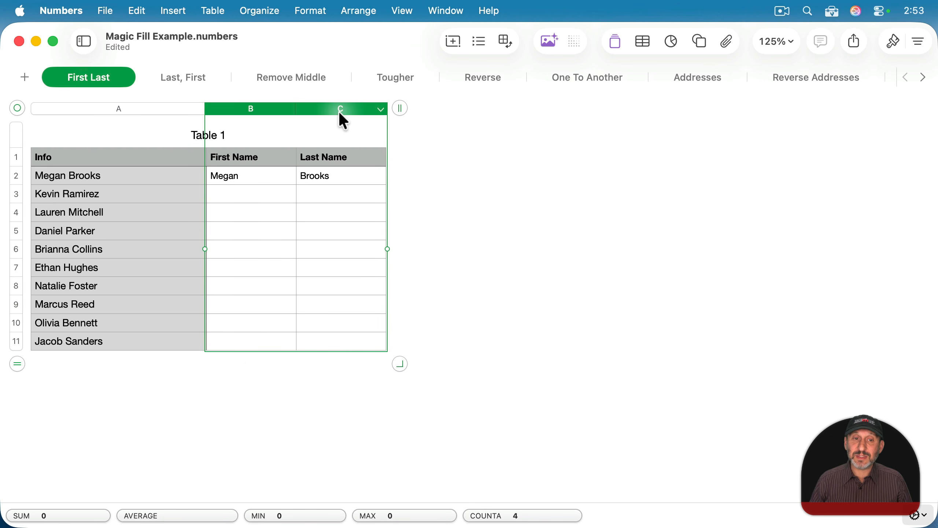
{"action": "right_click", "coordinate": [333, 113]}
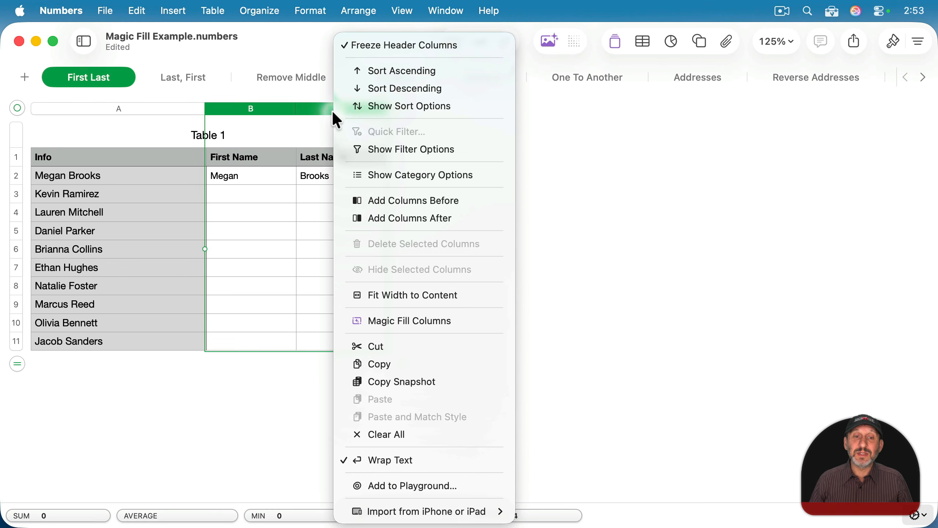
{"action": "left_click", "coordinate": [378, 317]}
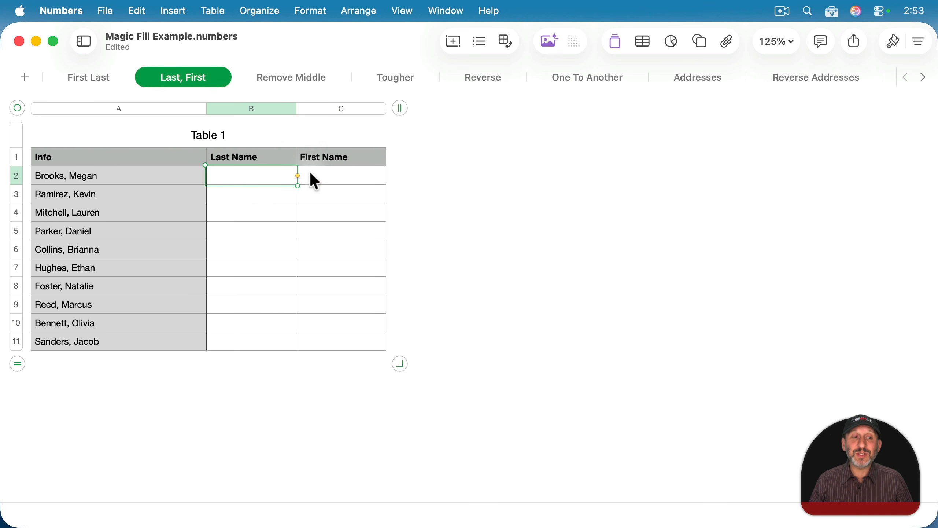
- Enter the example last name and first name for row 2 of the Last, First table, matching its Info entry
{"action": "key", "text": "super+BackSpace"}
{"action": "type", "text": "Brooks"}
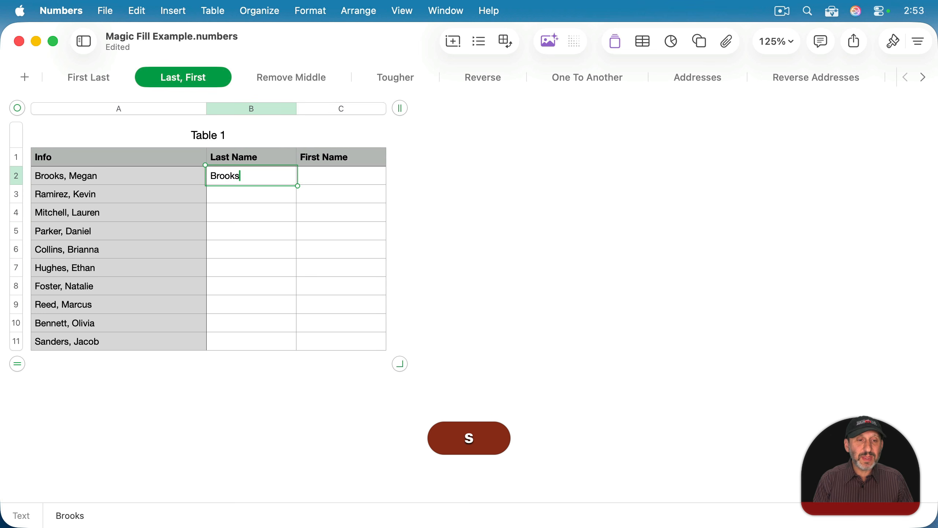
{"action": "key", "text": "Tab"}
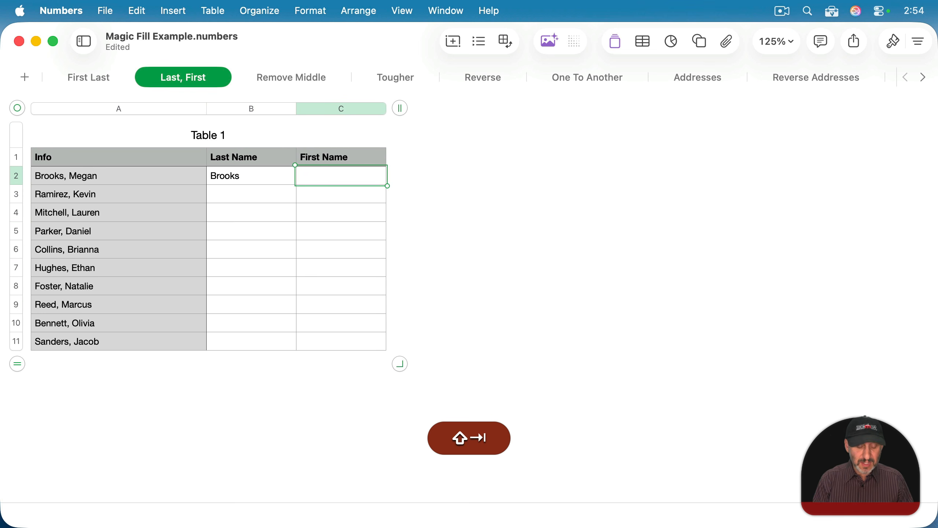
{"action": "type", "text": "Megan"}
{"action": "key", "text": "Return"}
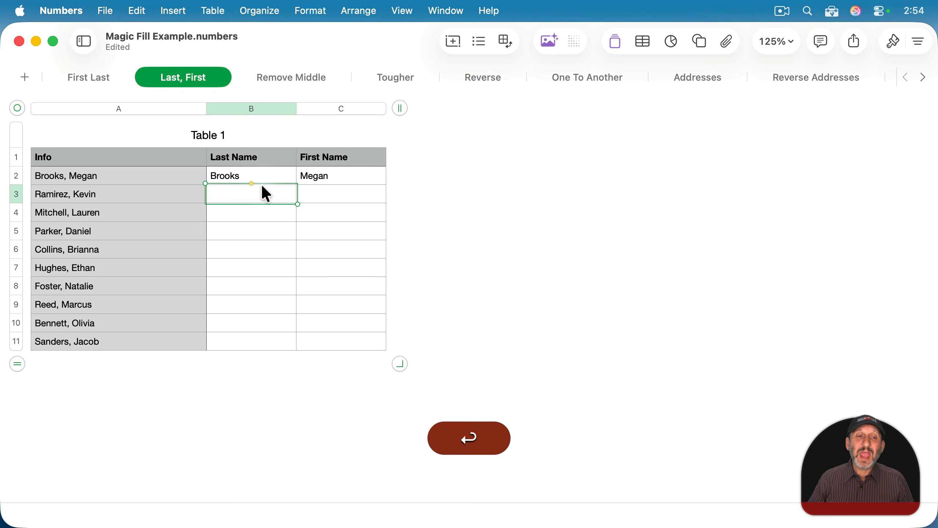
- Magic Fill cells B3 through C11 of the Last, First table and accept the suggestions as text
{"action": "left_click", "coordinate": [339, 343], "text": "shift"}
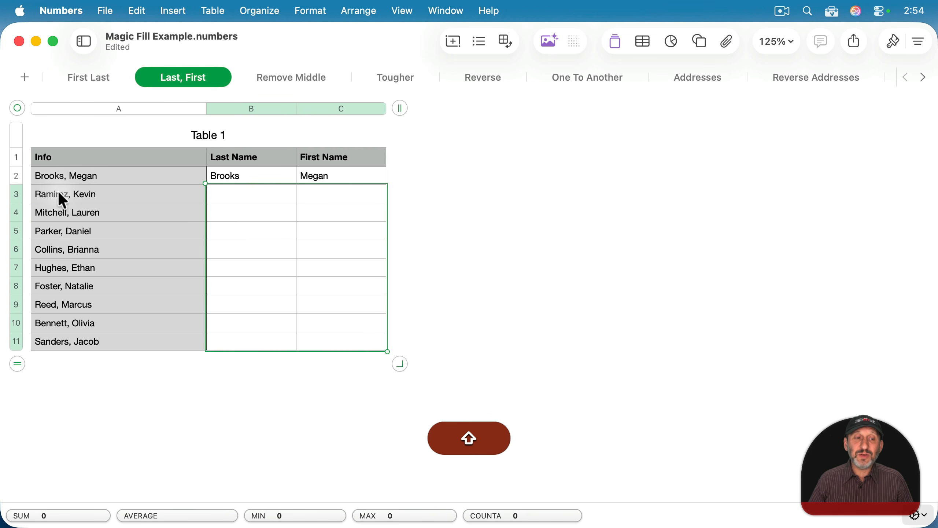
{"action": "right_click", "coordinate": [244, 197]}
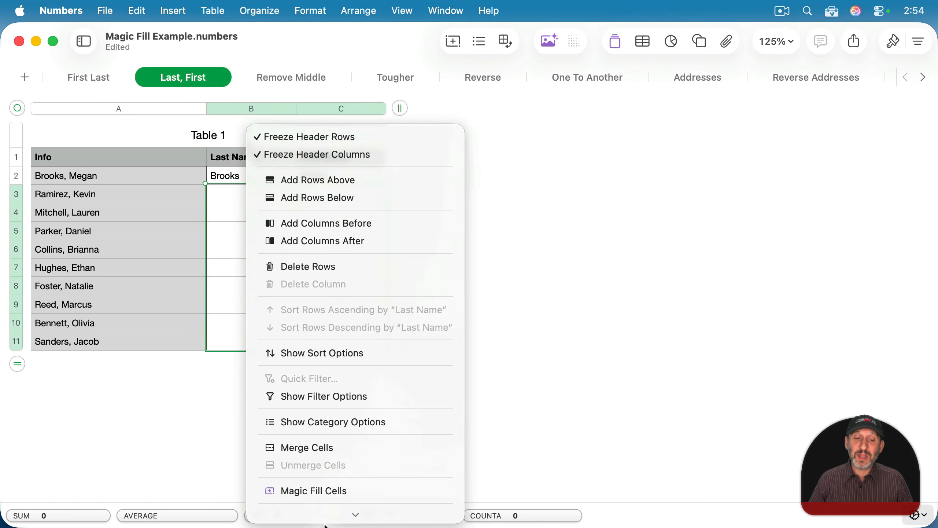
{"action": "left_click", "coordinate": [318, 467]}
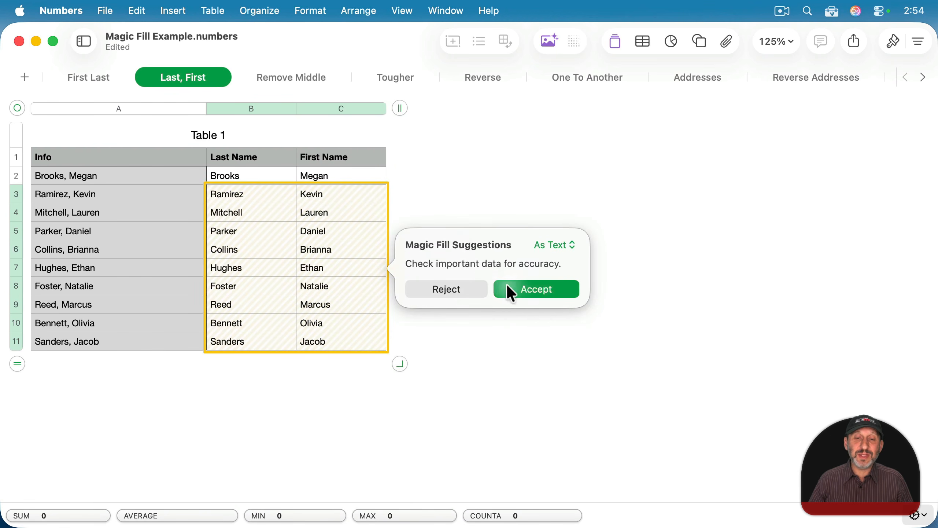
{"action": "left_click", "coordinate": [532, 289]}
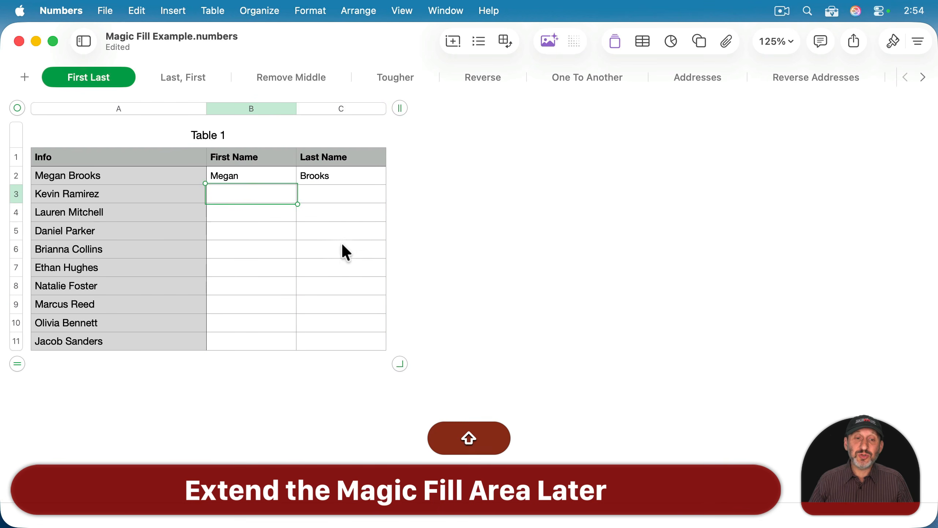
- Magic Fill only cells B3 through C7 of the First Last table and accept the suggestions as text
{"action": "left_click", "coordinate": [338, 268], "text": "shift"}
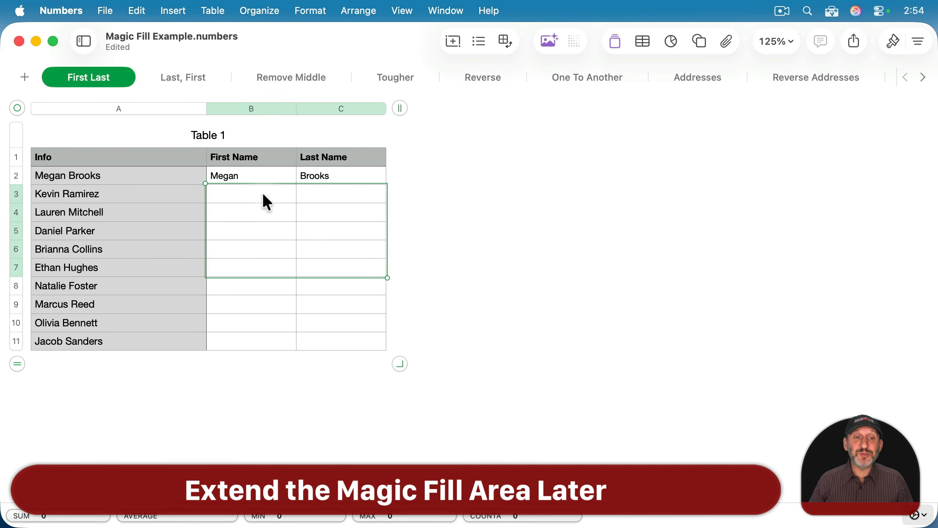
{"action": "right_click", "coordinate": [323, 202]}
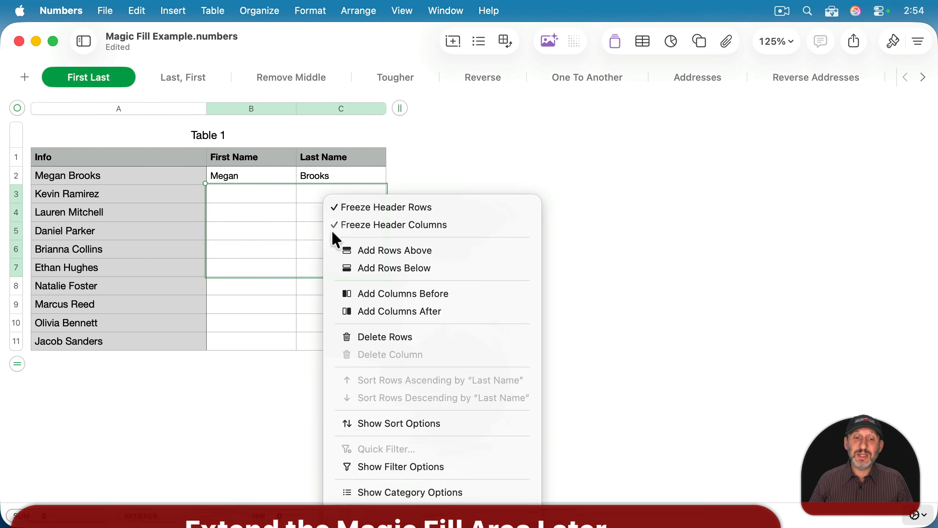
{"action": "scroll", "coordinate": [343, 314], "scroll_direction": "down", "scroll_amount": 5}
{"action": "left_click", "coordinate": [357, 419]}
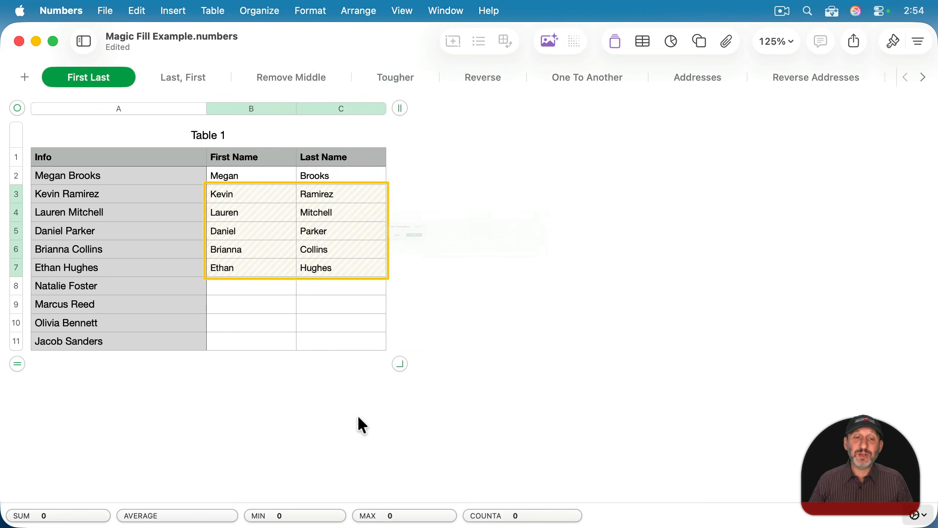
{"action": "left_click", "coordinate": [518, 258]}
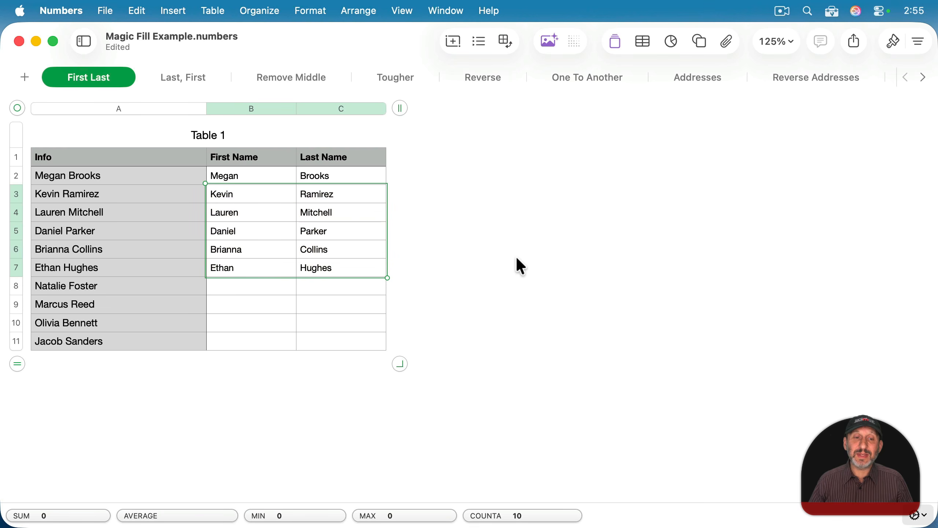
- Extend the Magic Fill from the selected cells B3 through C7 down to row 11 of the First Last table
{"action": "mouse_move", "coordinate": [292, 277]}
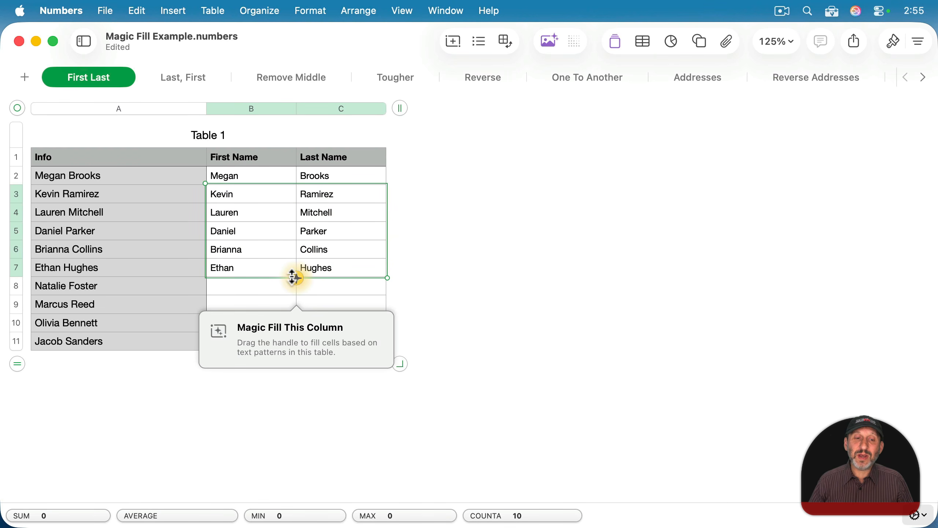
{"action": "left_click_drag", "start_coordinate": [292, 277], "coordinate": [294, 349]}
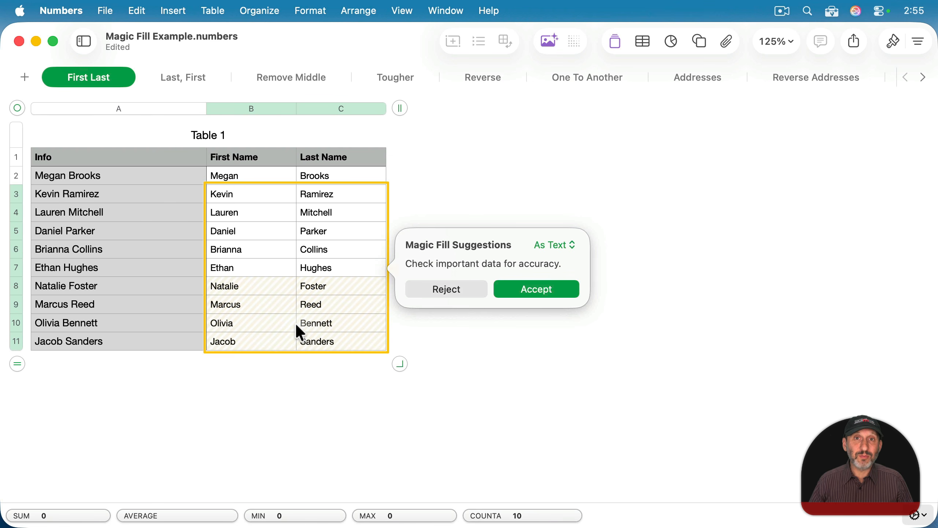
- Add row 12 at the end of the First Last table and enter a new full name in its Info cell
{"action": "left_click", "coordinate": [122, 339]}
{"action": "key", "text": "Return"}
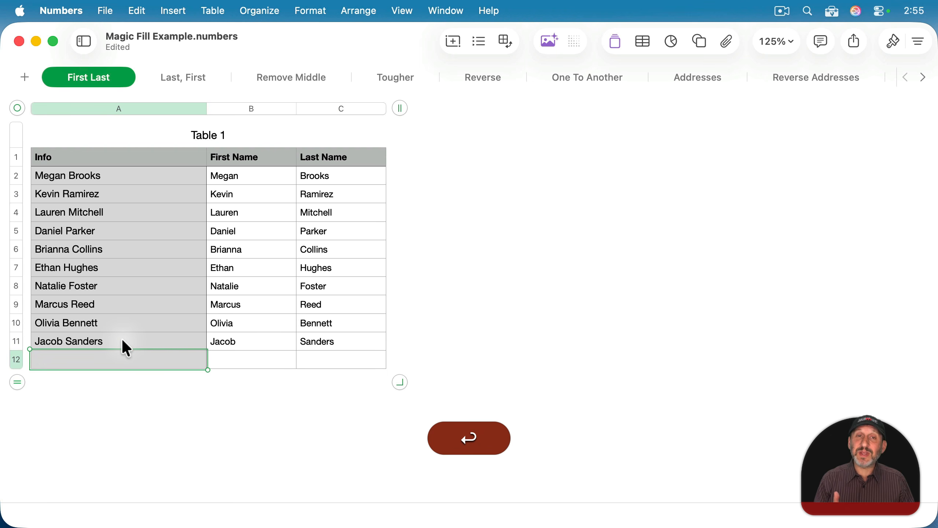
{"action": "type", "text": "Bob Sm"}
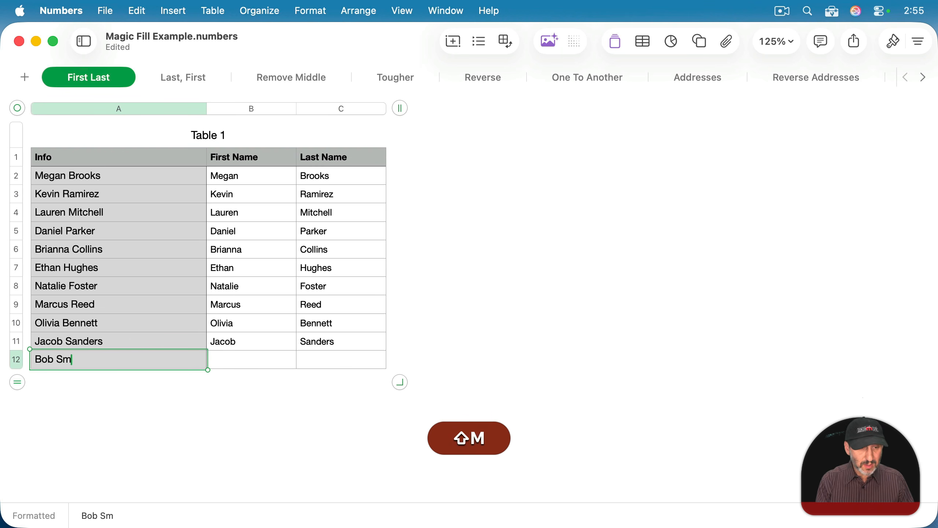
{"action": "type", "text": "ith"}
{"action": "key", "text": "Return"}
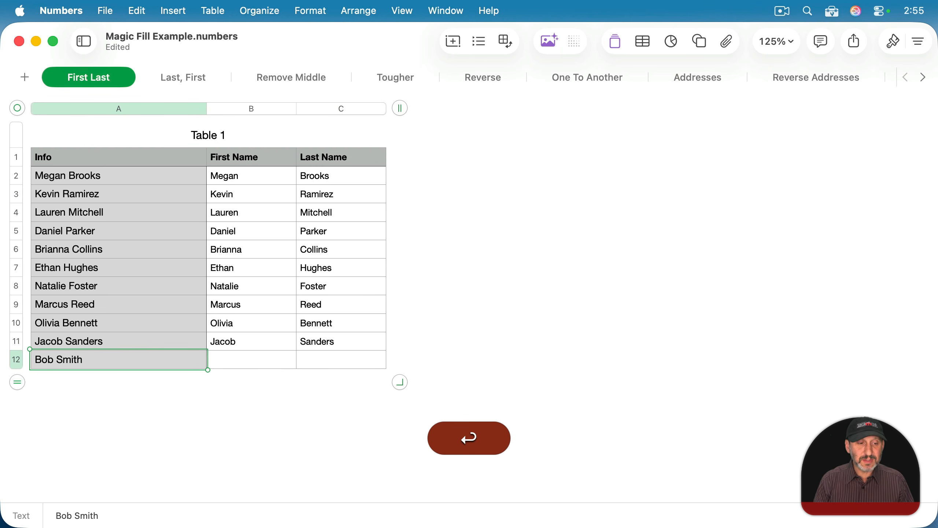
- Extend the Magic Fill from cells B2 through C11 down to the new row 12
{"action": "left_click", "coordinate": [247, 185]}
{"action": "left_click", "coordinate": [326, 341], "text": "shift"}
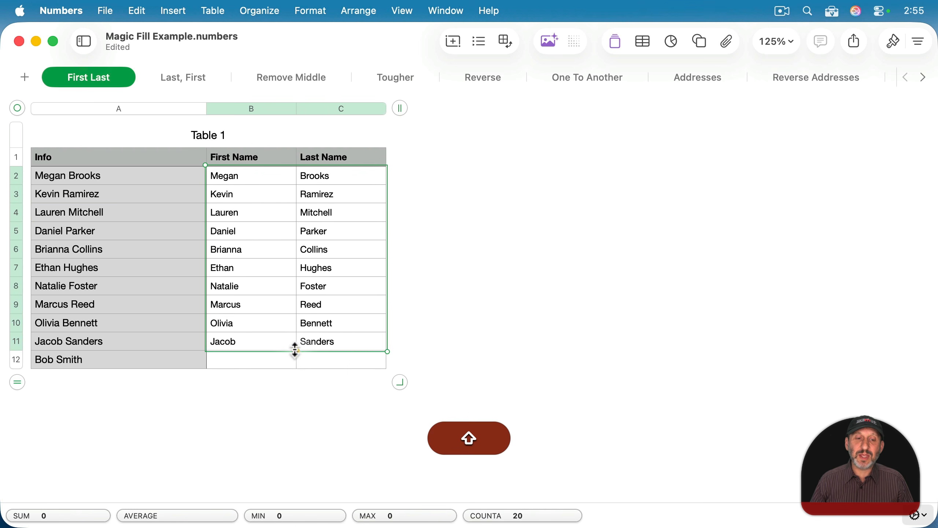
{"action": "left_click_drag", "start_coordinate": [296, 350], "coordinate": [295, 370]}
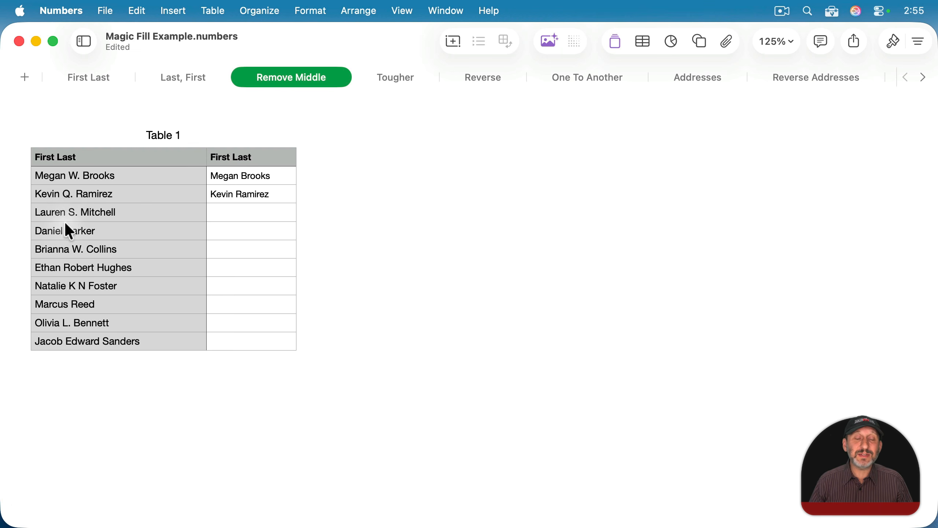
- Magic Fill cells B4 through B11 of the Remove Middle table and accept the suggestions as text
{"action": "left_click", "coordinate": [240, 181]}
{"action": "left_click", "coordinate": [238, 198]}
{"action": "left_click", "coordinate": [238, 204]}
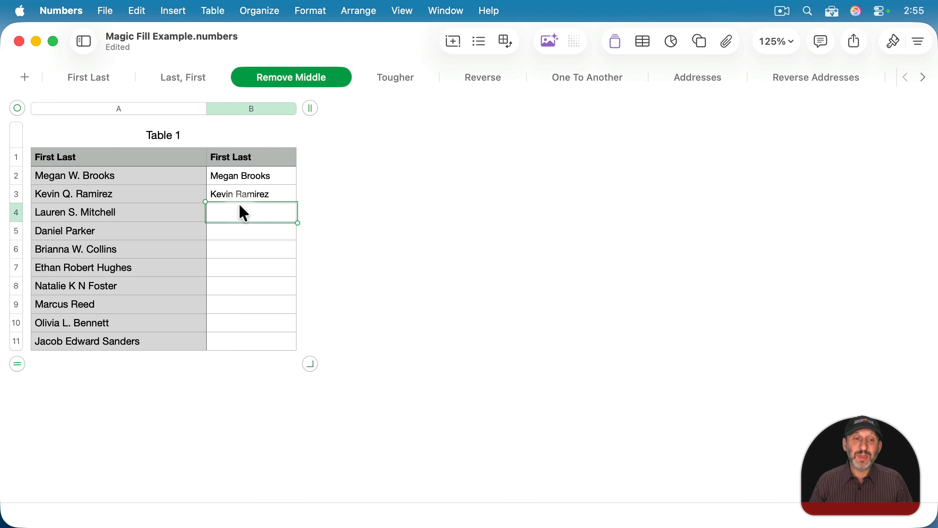
{"action": "left_click", "coordinate": [256, 335], "text": "shift"}
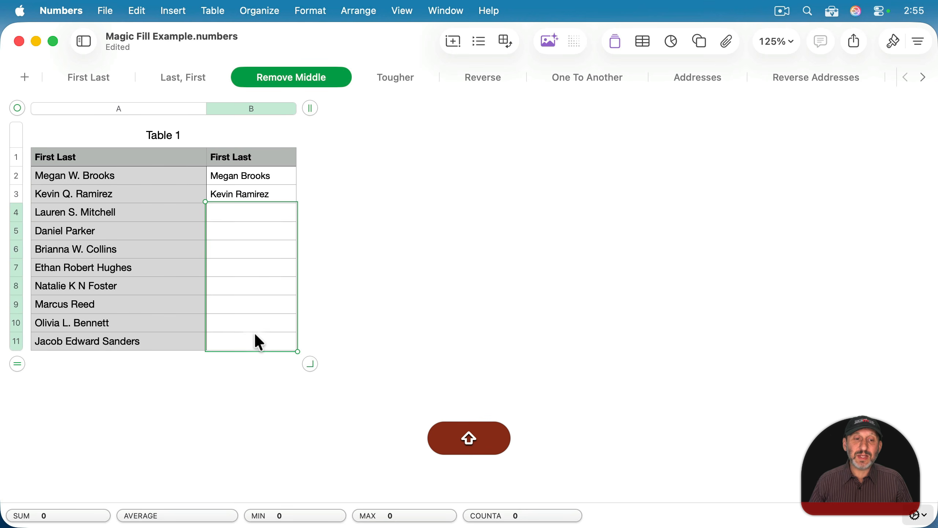
{"action": "right_click", "coordinate": [251, 210]}
{"action": "scroll", "coordinate": [320, 416], "scroll_direction": "down", "scroll_amount": 3}
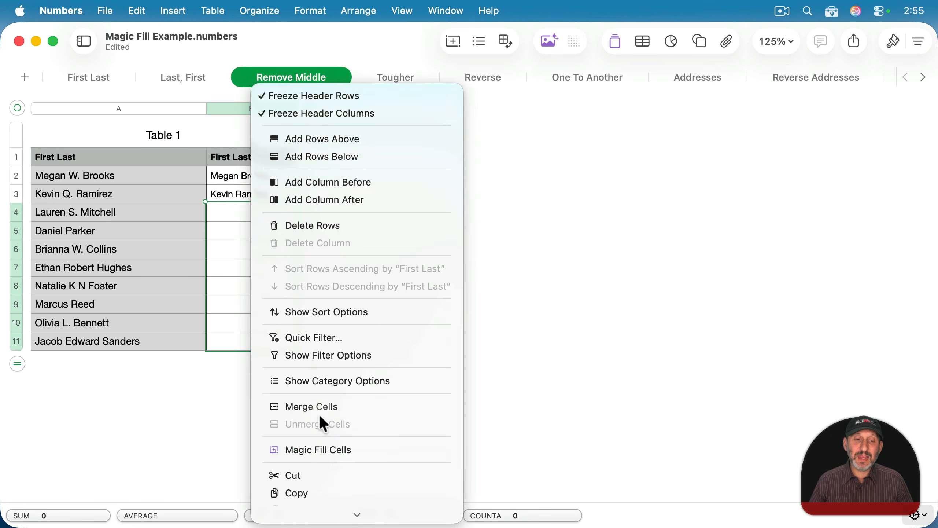
{"action": "left_click", "coordinate": [319, 446]}
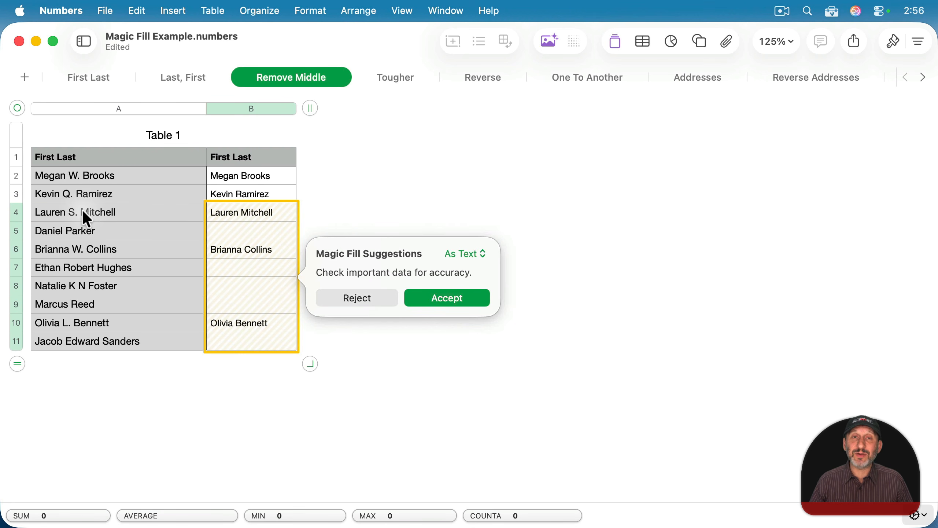
{"action": "left_click", "coordinate": [448, 295]}
- Inspect cells B5, B7, B8, B9 and B11 of the Remove Middle table against the names beside them
{"action": "left_click", "coordinate": [244, 231]}
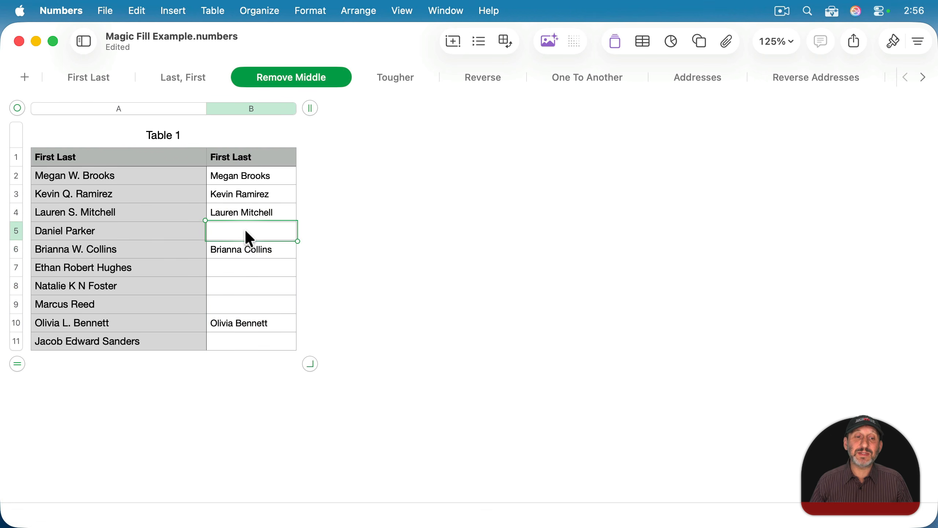
{"action": "left_click", "coordinate": [244, 265]}
{"action": "left_click", "coordinate": [242, 290]}
{"action": "left_click", "coordinate": [243, 305]}
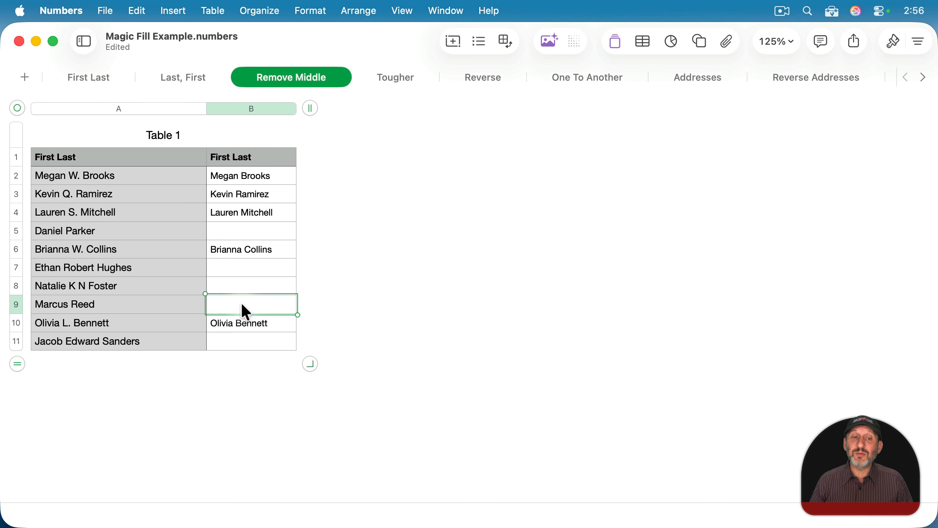
{"action": "left_click", "coordinate": [240, 342]}
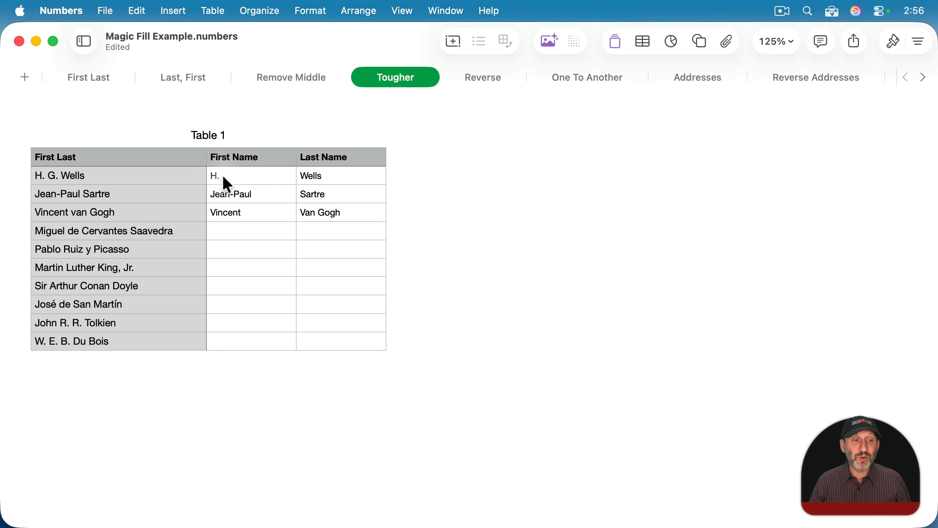
- Magic Fill cells B5 through C11 of the Tougher table from its three example rows
{"action": "left_click", "coordinate": [241, 229]}
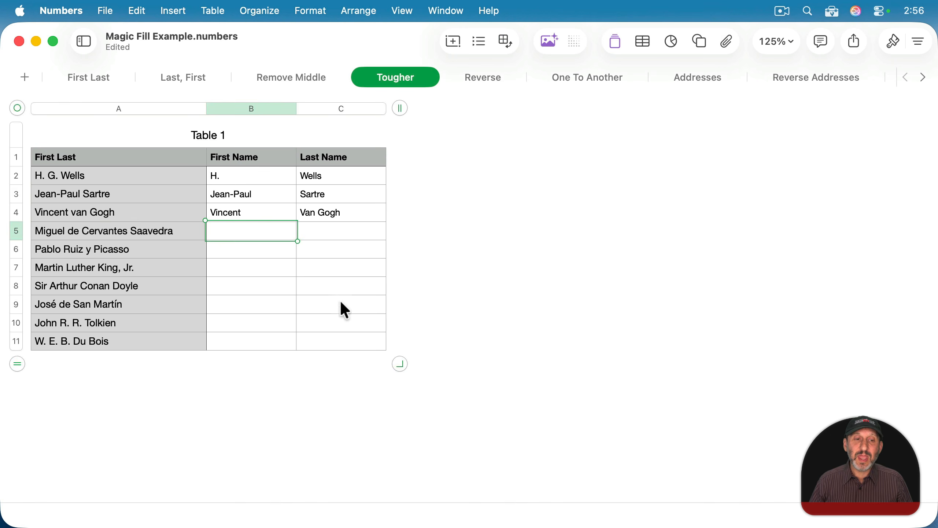
{"action": "left_click", "coordinate": [341, 344], "text": "shift"}
{"action": "right_click", "coordinate": [339, 273]}
{"action": "mouse_move", "coordinate": [388, 516]}
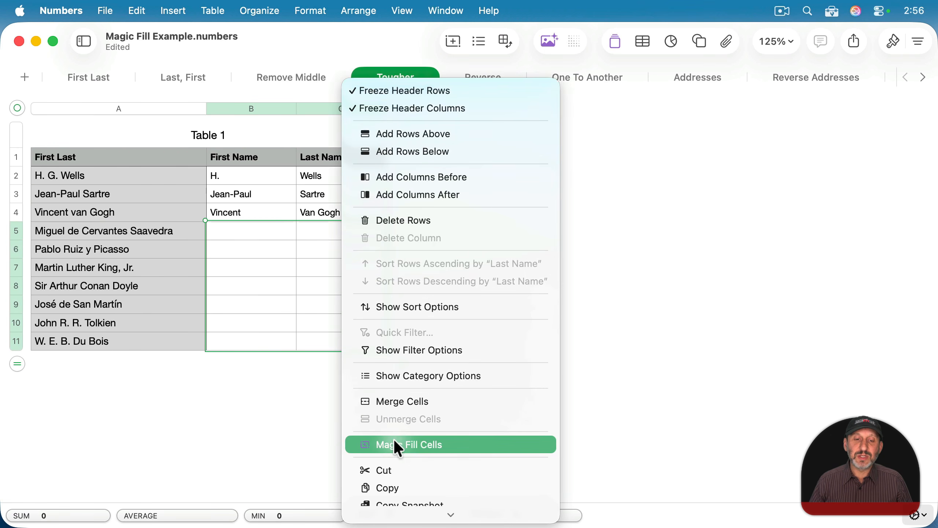
{"action": "left_click", "coordinate": [394, 444]}
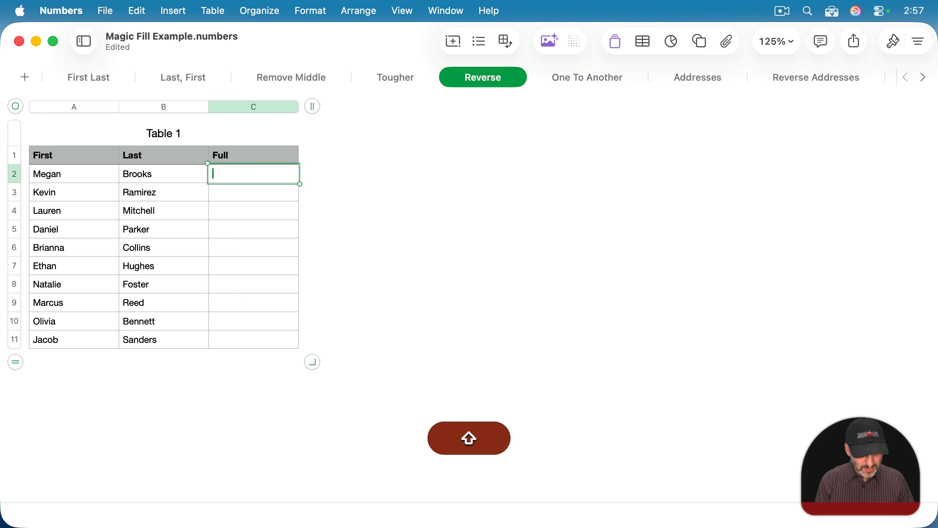
- Enter example full names in first-last order in cells C2 and C3 of the Reverse table, matching their First and Last entries
{"action": "type", "text": "Megan"}
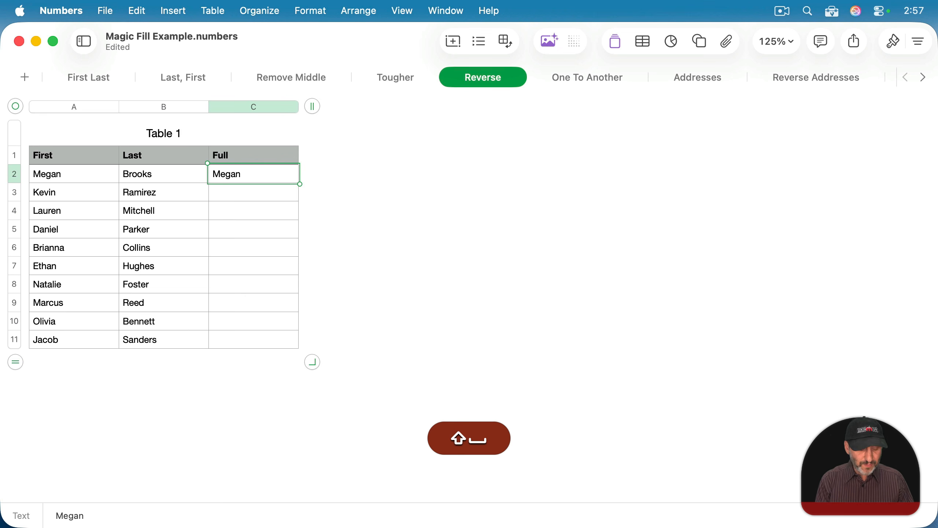
{"action": "type", "text": " Brooks"}
{"action": "key", "text": "Return"}
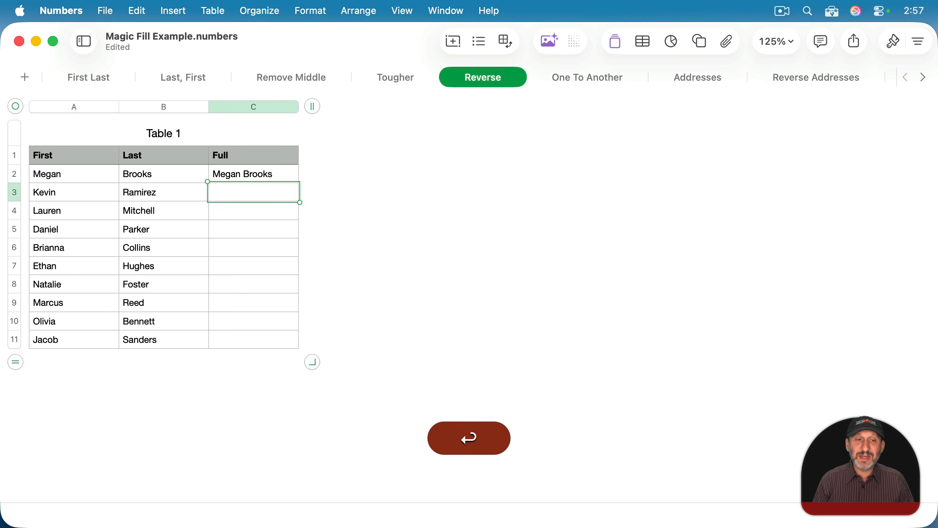
{"action": "left_click", "coordinate": [248, 210]}
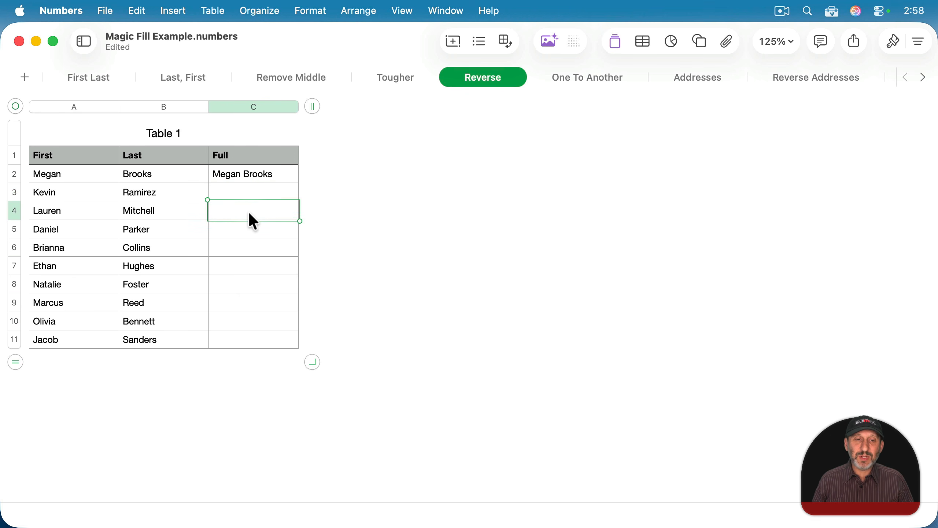
{"action": "left_click", "coordinate": [250, 190]}
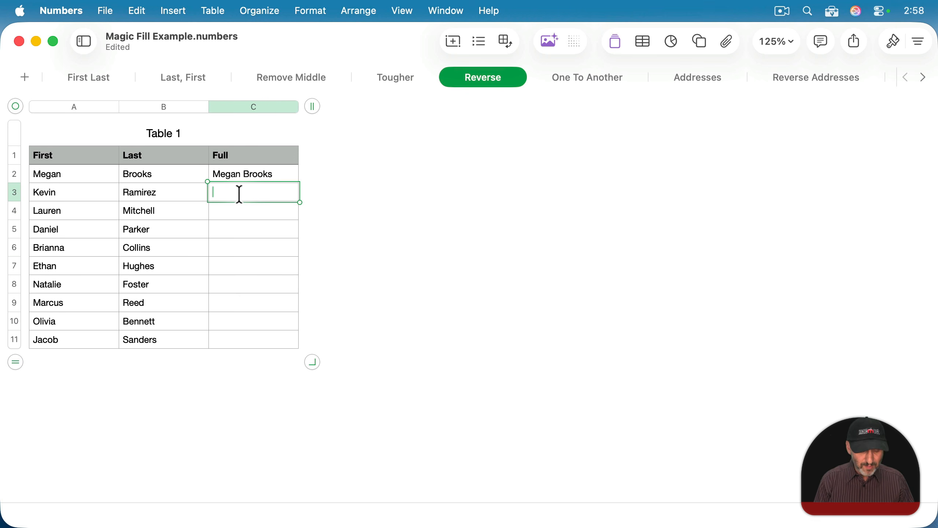
{"action": "key", "text": "shift"}
{"action": "type", "text": "K"}
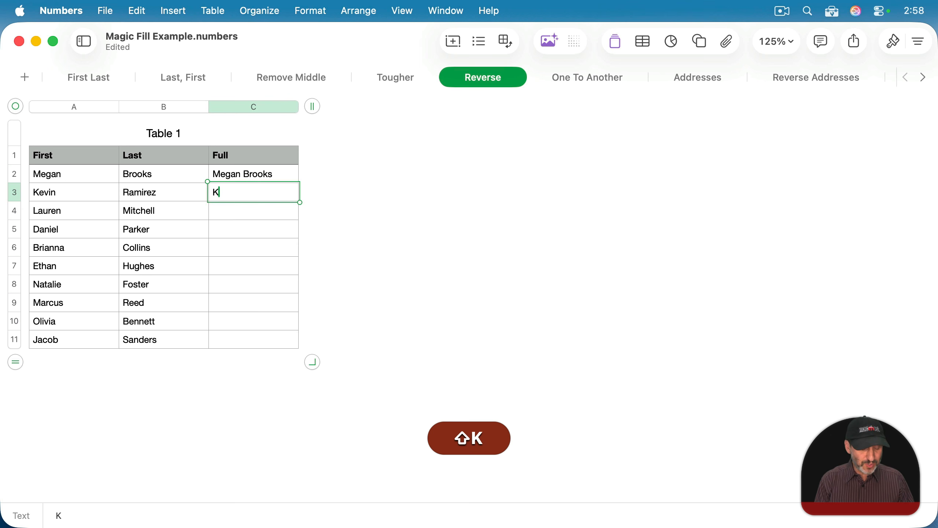
{"action": "type", "text": "evin Ramirez"}
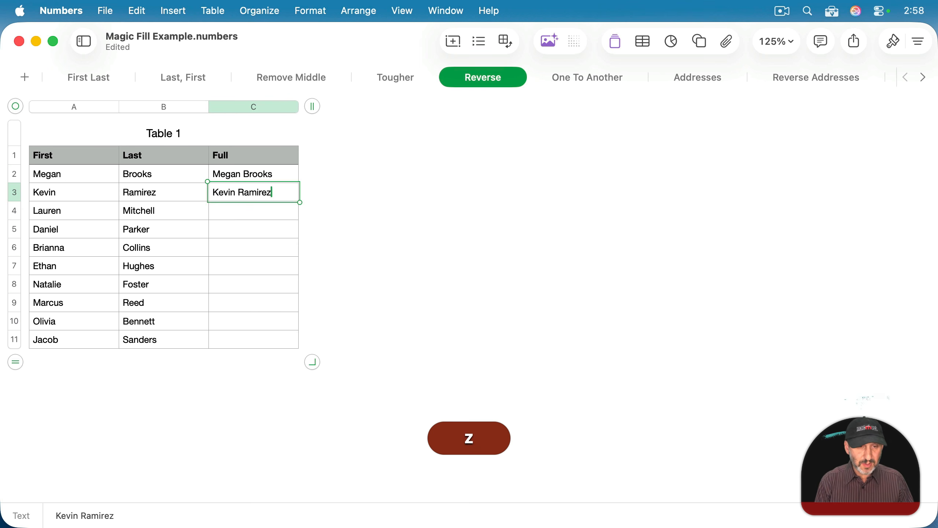
{"action": "key", "text": "Return"}
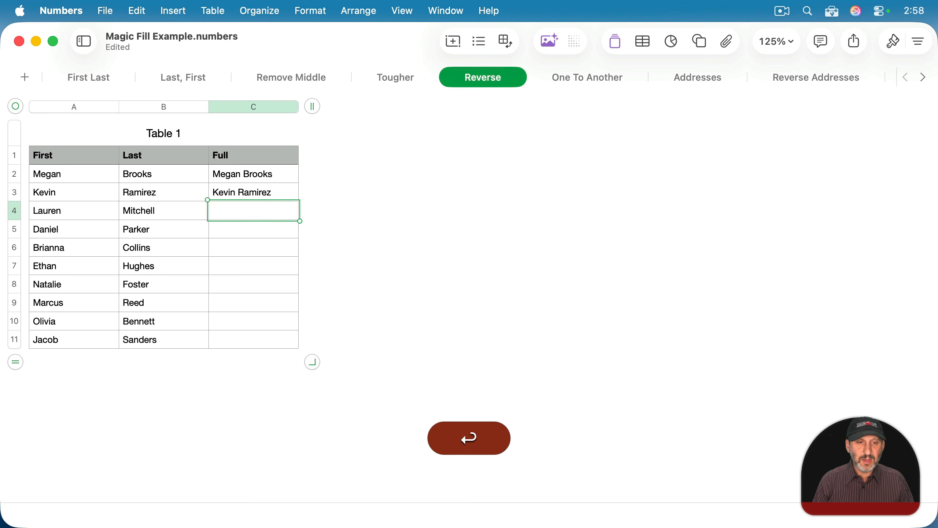
- Magic Fill cells C4 through C11 of the Reverse table with full names in first-last order
{"action": "left_click_drag", "start_coordinate": [249, 219], "coordinate": [254, 368]}
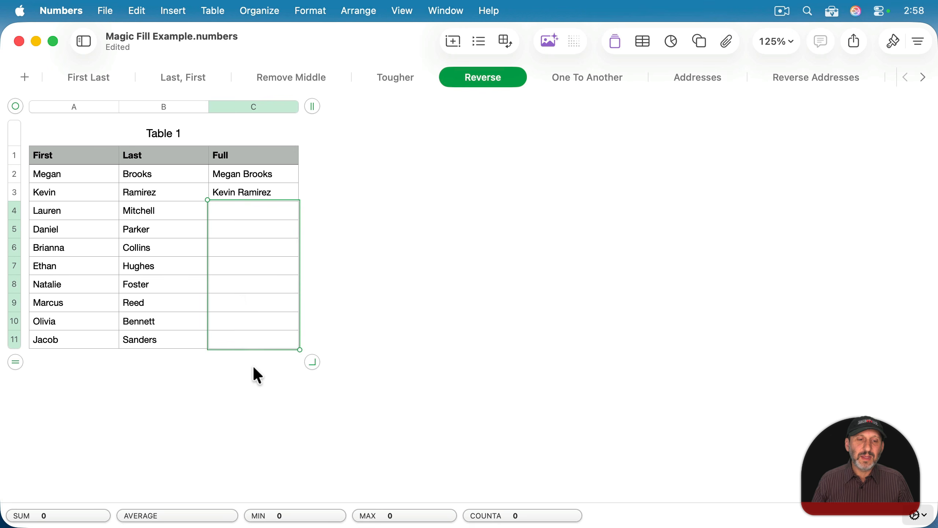
{"action": "right_click", "coordinate": [255, 264]}
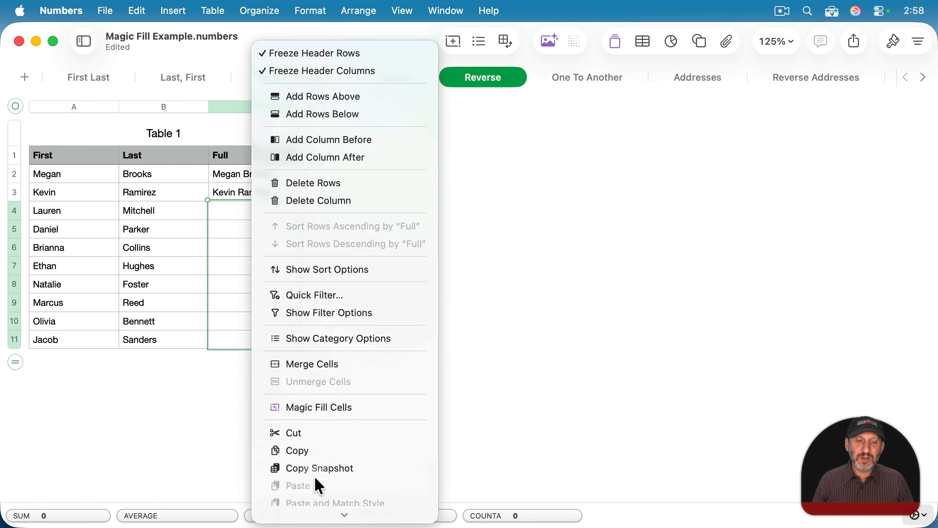
{"action": "left_click", "coordinate": [308, 411]}
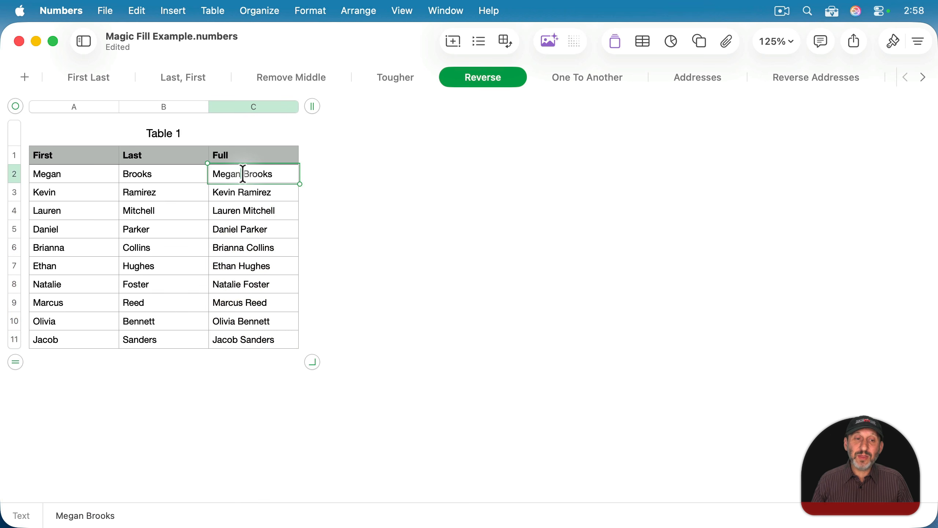
- Rewrite the example names in C2 and C3 of the Reverse table as last name, comma, first name
{"action": "left_click_drag", "start_coordinate": [243, 173], "coordinate": [199, 172]}
{"action": "key", "text": "super+x"}
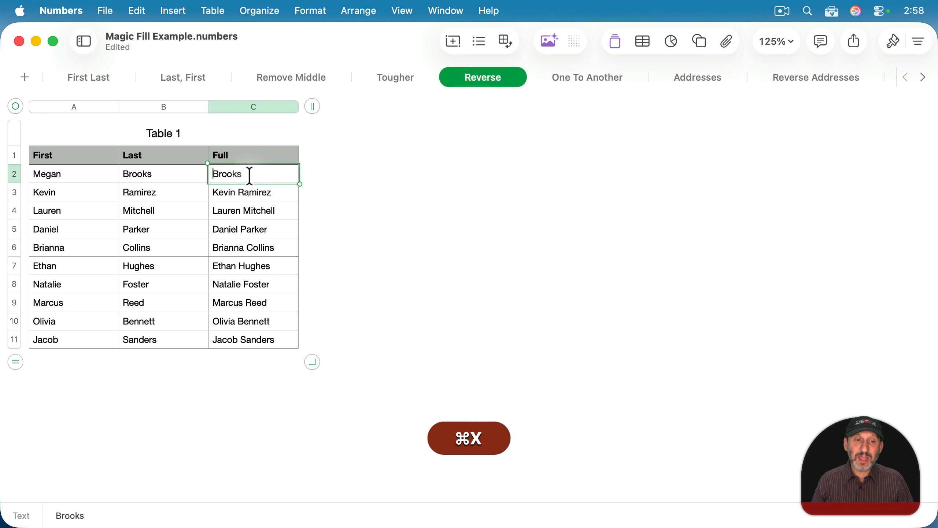
{"action": "left_click", "coordinate": [261, 174]}
{"action": "type", "text": ", Megan"}
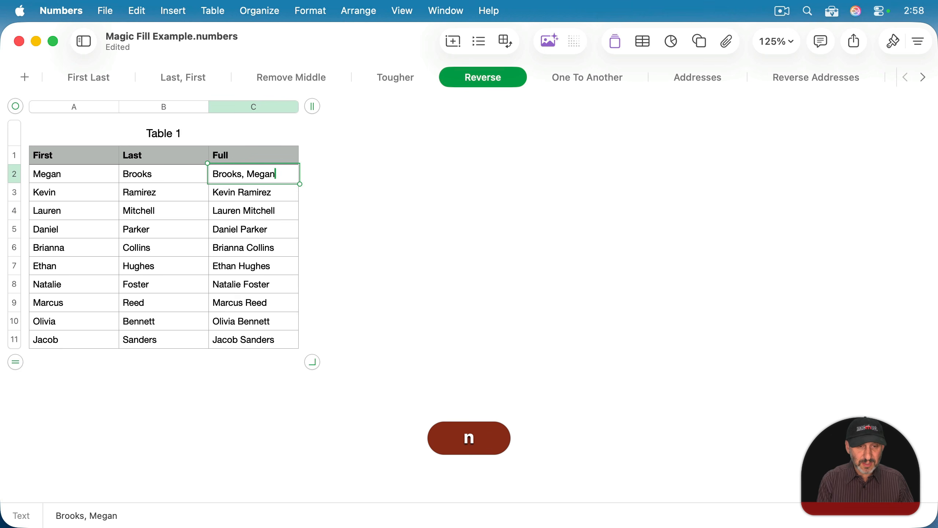
{"action": "left_click", "coordinate": [241, 193]}
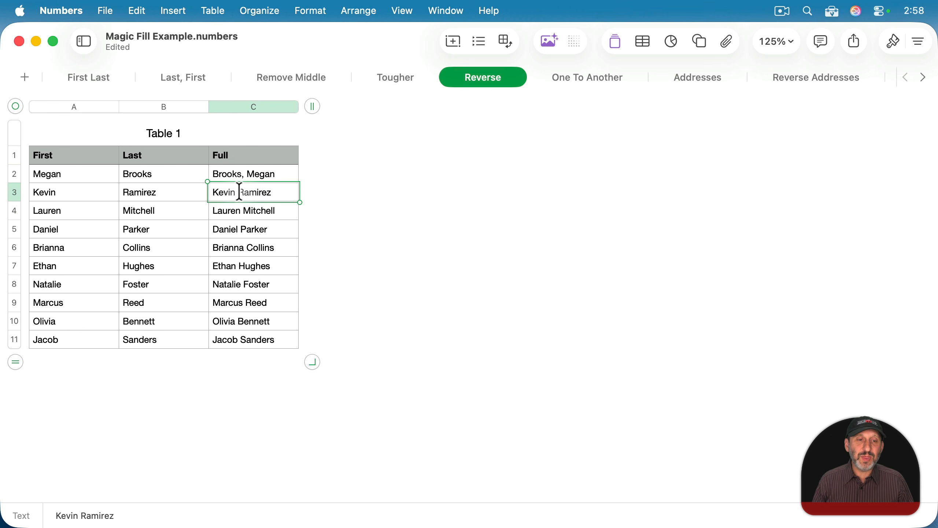
{"action": "left_click_drag", "start_coordinate": [239, 192], "coordinate": [211, 192]}
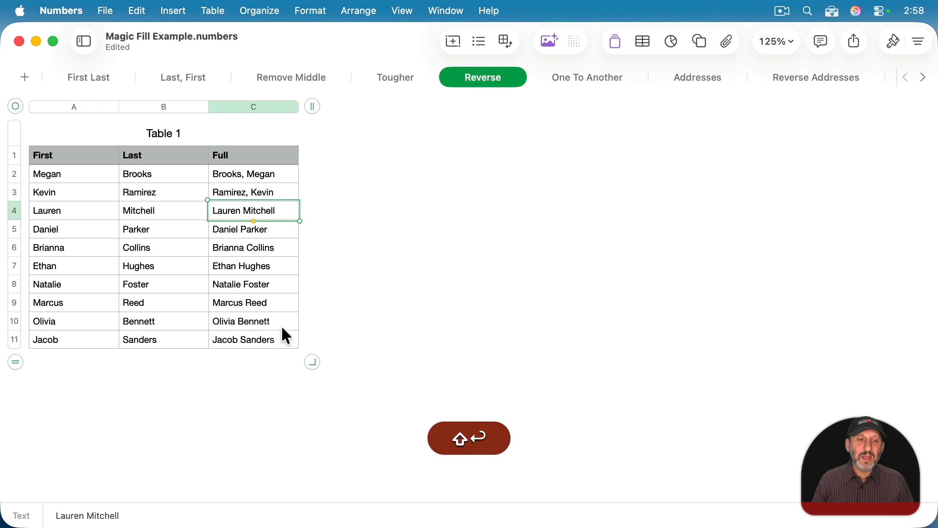
- Clear cells C4 through C11 of the Reverse table and Magic Fill them in last name, comma, first name order
{"action": "left_click", "coordinate": [258, 339], "text": "shift"}
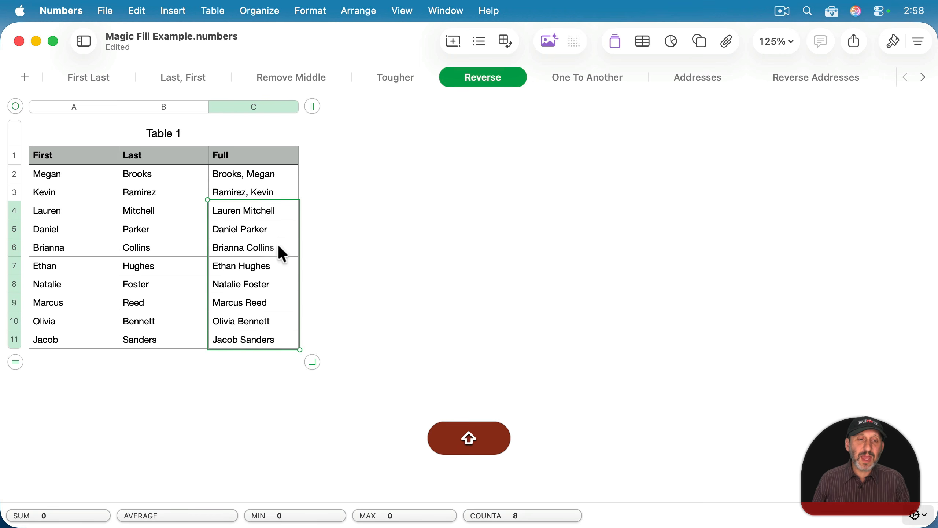
{"action": "key", "text": "Delete"}
{"action": "right_click", "coordinate": [262, 339]}
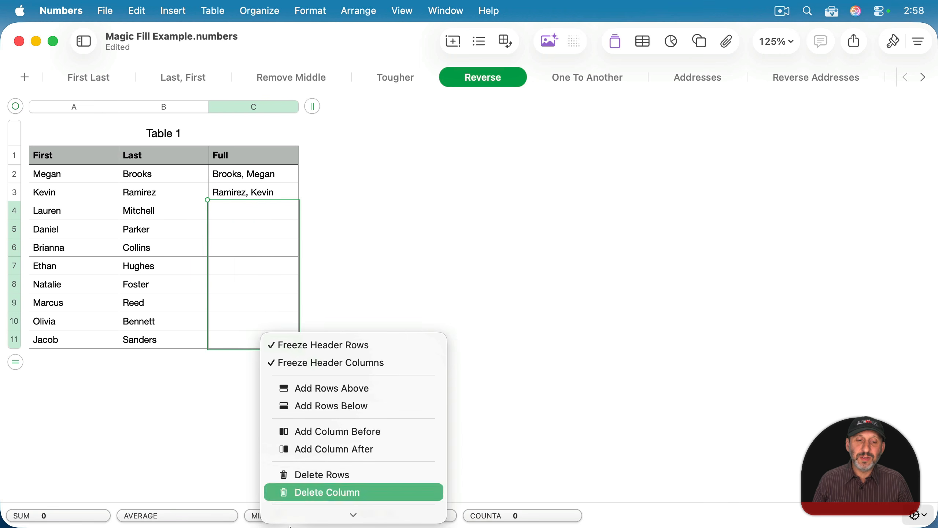
{"action": "mouse_move", "coordinate": [290, 521]}
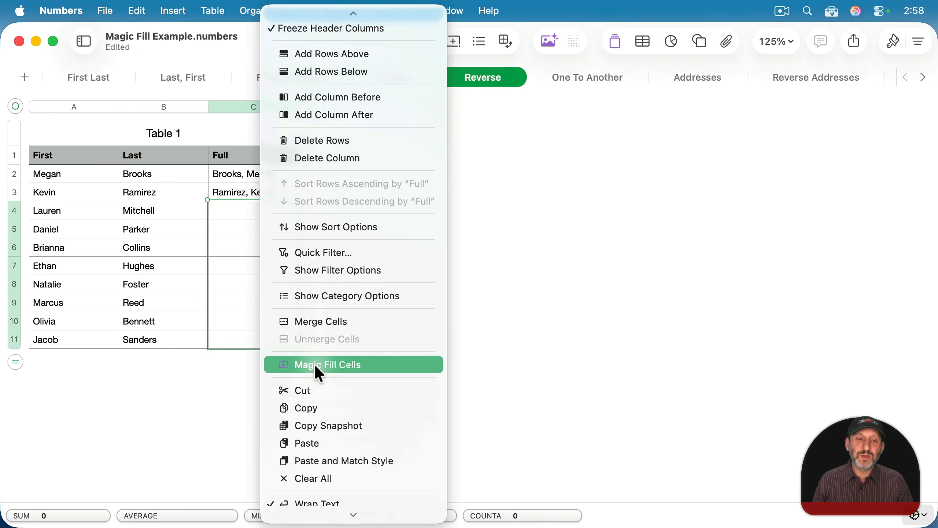
{"action": "left_click", "coordinate": [319, 371]}
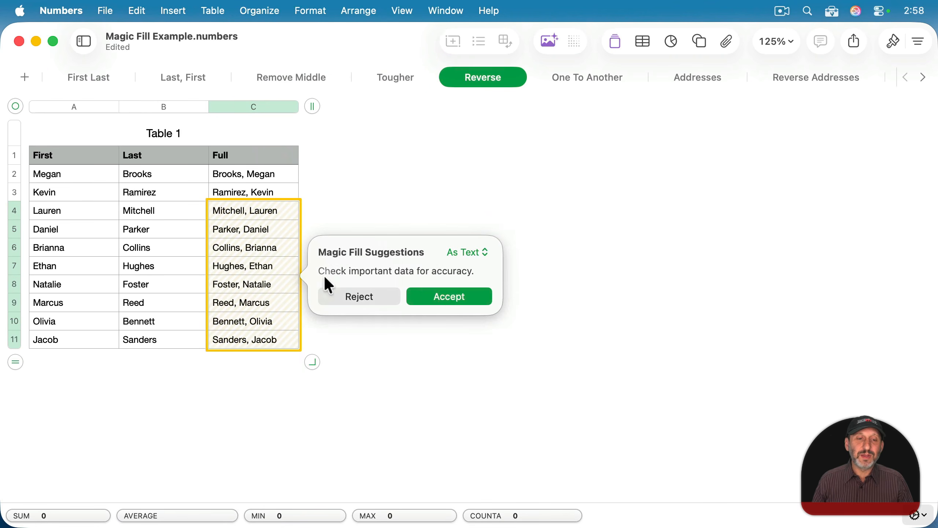
{"action": "left_click", "coordinate": [448, 294]}
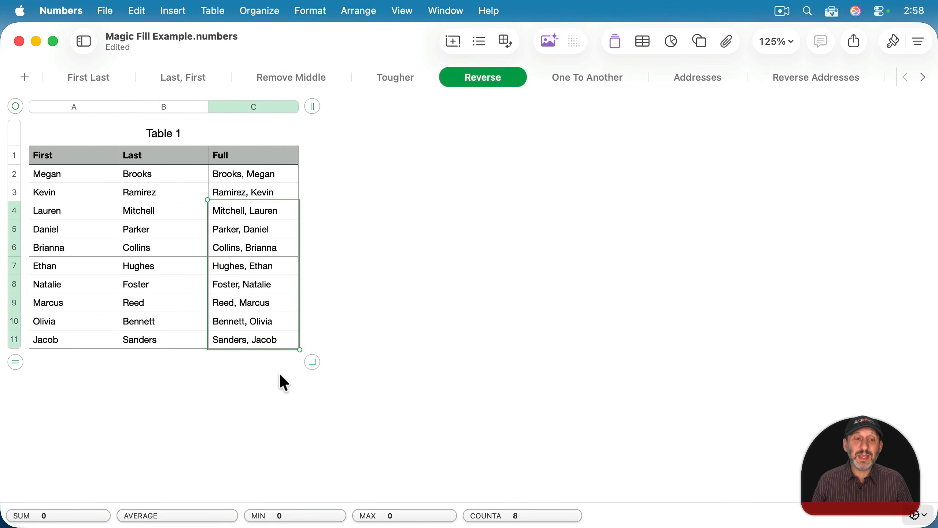
- Enter example names as last name, comma, first name in B2 and B3 of the One To Another table, matching column A
{"action": "left_click", "coordinate": [97, 78]}
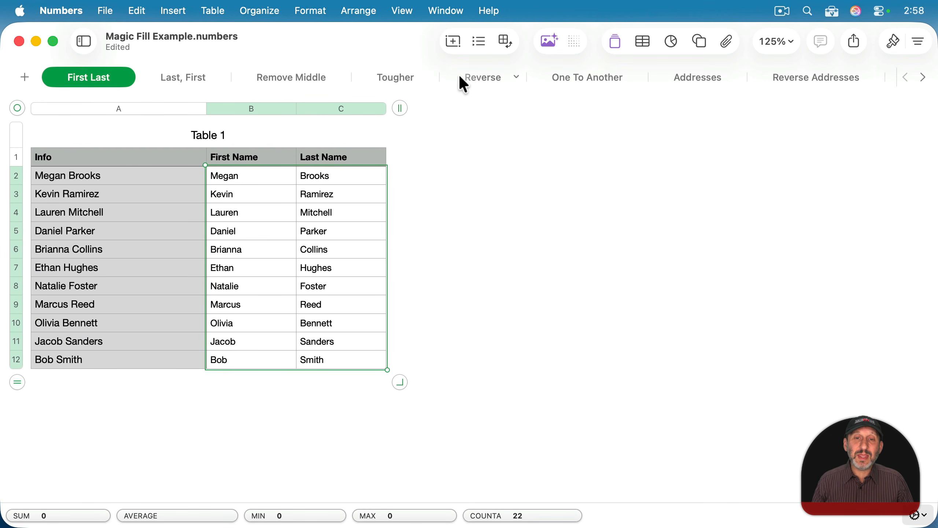
{"action": "left_click", "coordinate": [491, 78]}
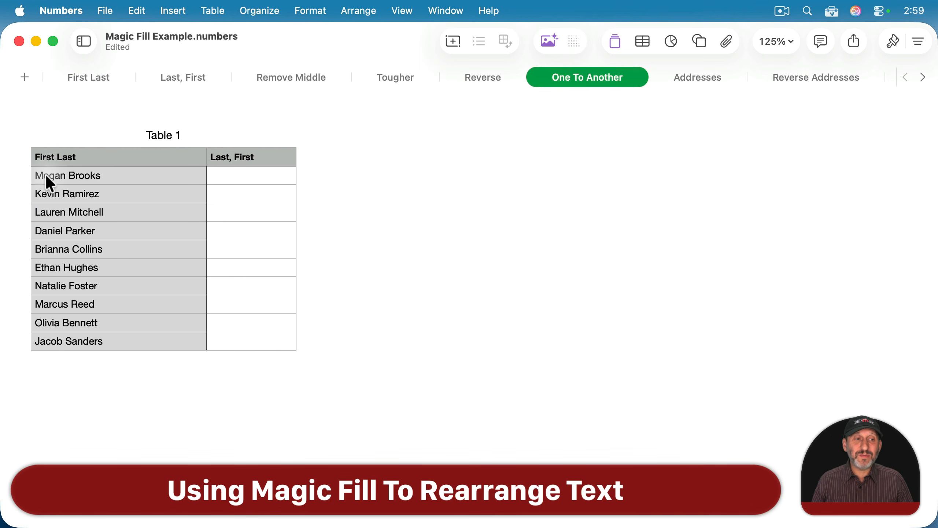
{"action": "left_click", "coordinate": [235, 179]}
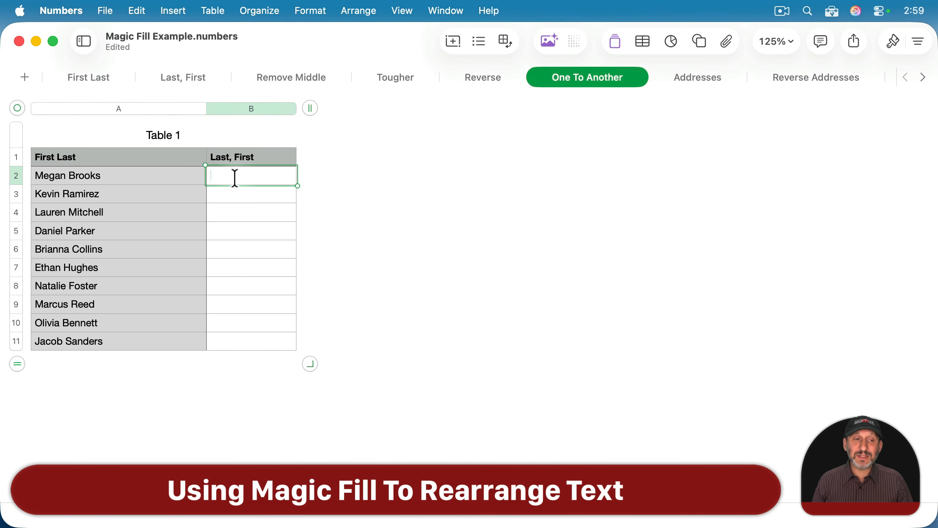
{"action": "left_click", "coordinate": [234, 178]}
{"action": "type", "text": "Brooks"}
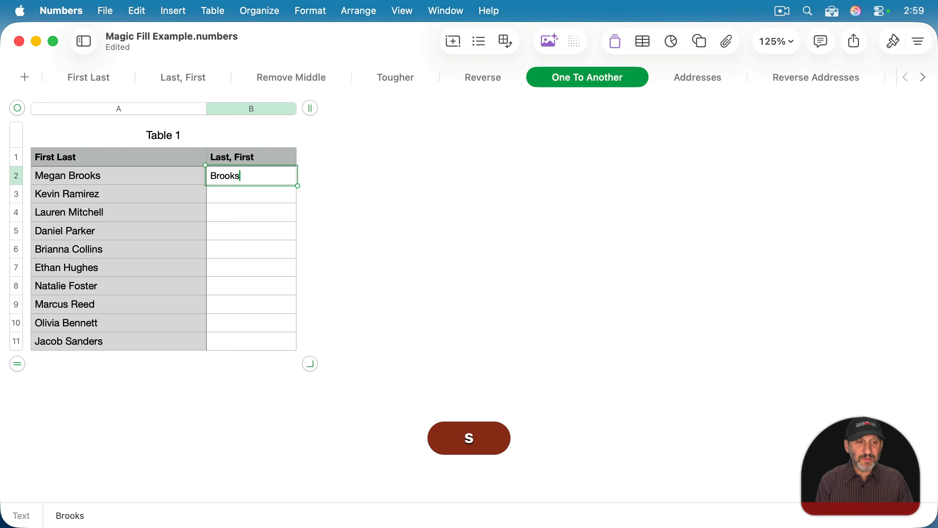
{"action": "type", "text": ", Megan"}
{"action": "key", "text": "Return"}
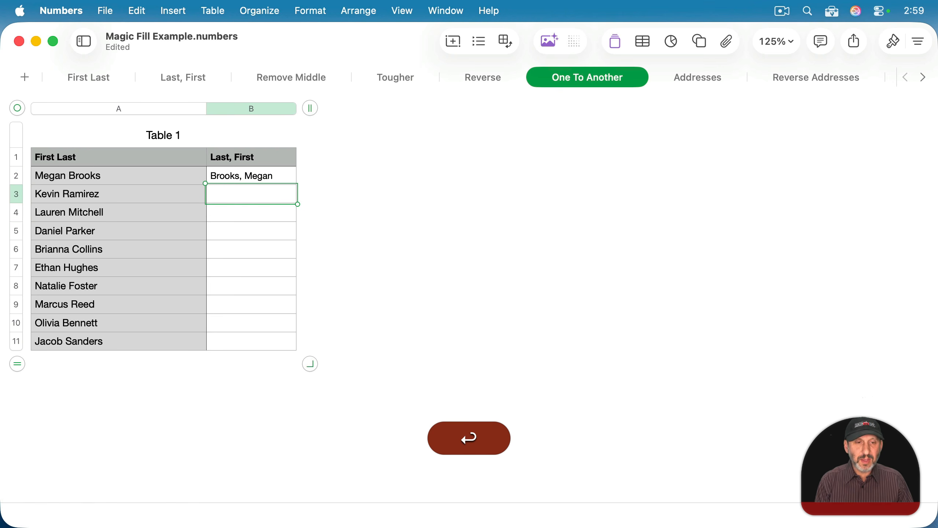
{"action": "left_click", "coordinate": [252, 197]}
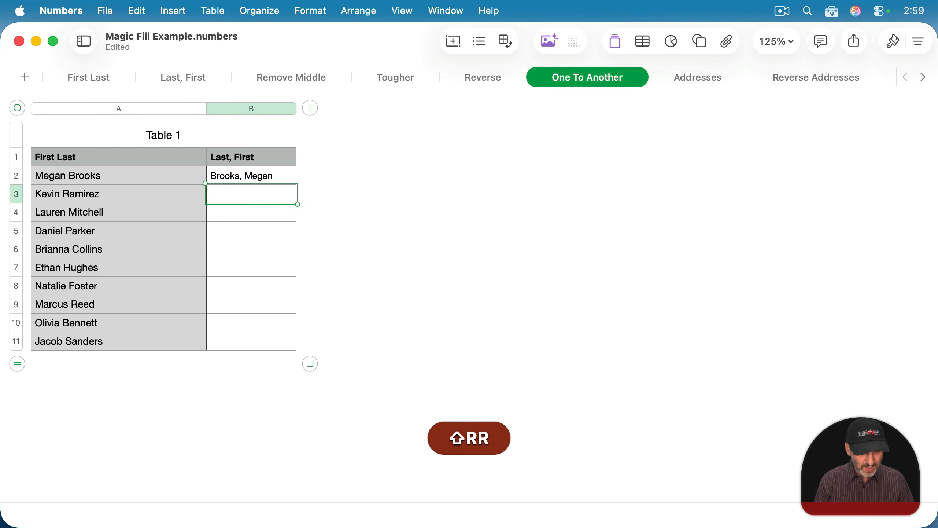
{"action": "type", "text": "Rami"}
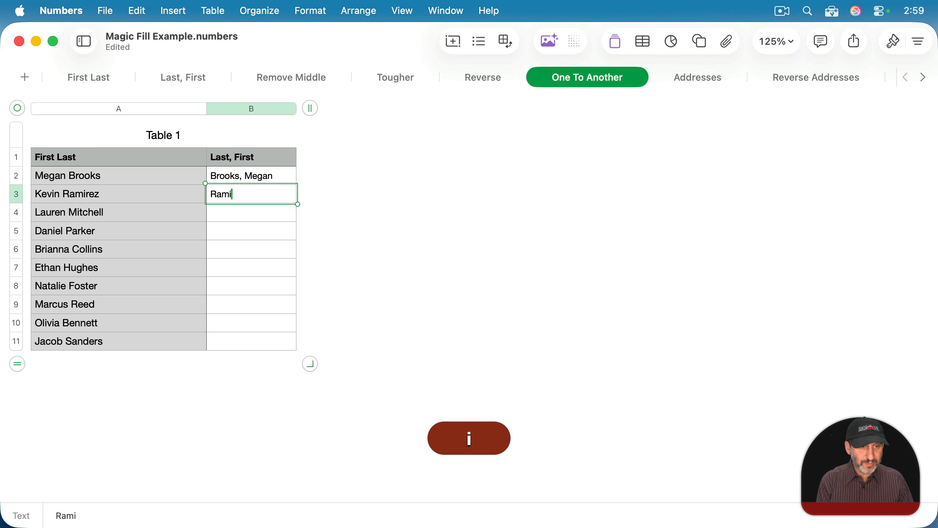
{"action": "key", "text": "Return"}
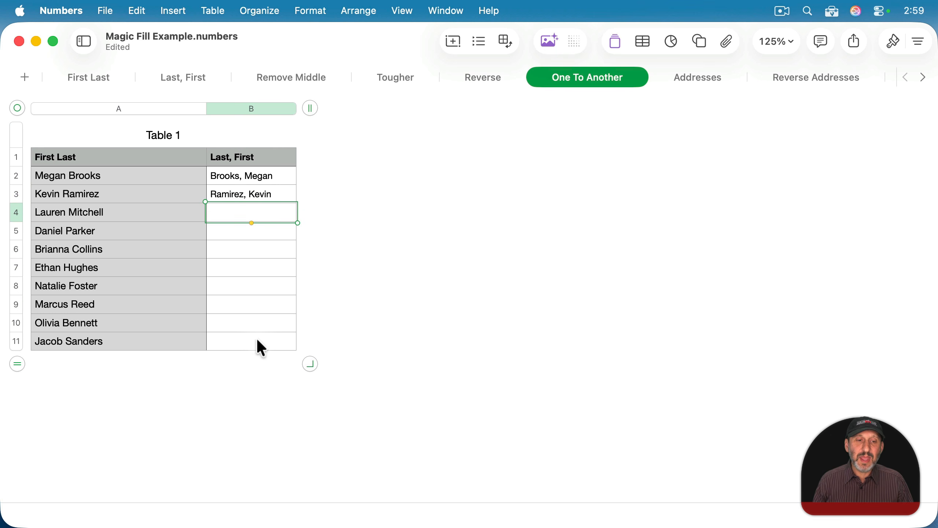
- Magic Fill cells B4 through B11 of the One To Another table and accept the suggestions
{"action": "left_click", "coordinate": [257, 111]}
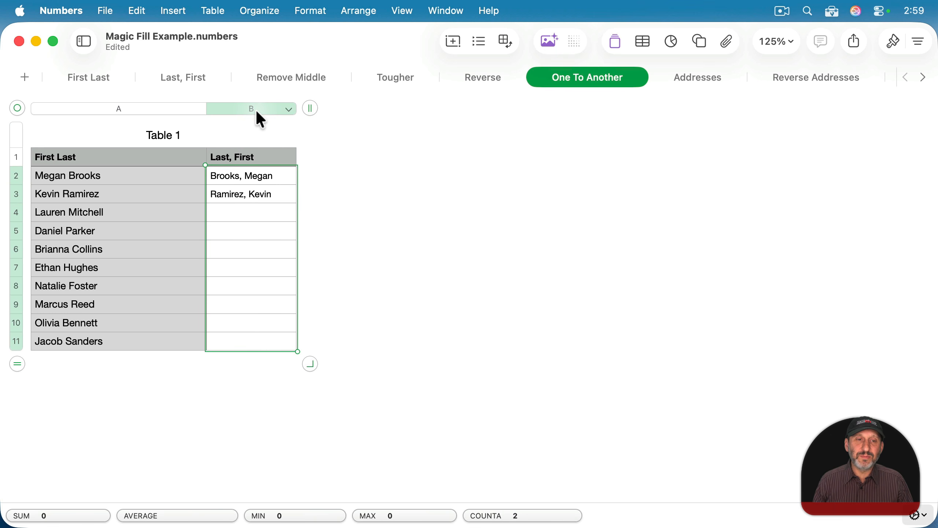
{"action": "right_click", "coordinate": [255, 269]}
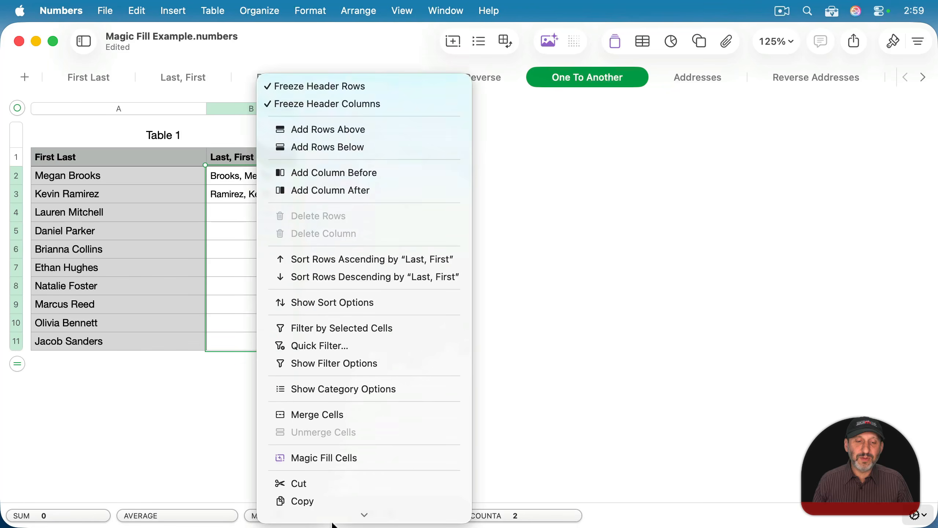
{"action": "left_click", "coordinate": [328, 414]}
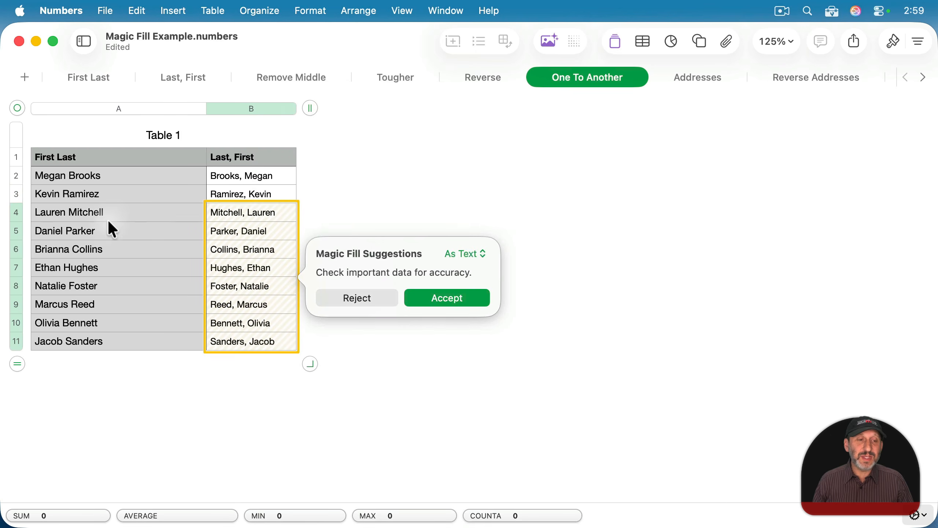
{"action": "left_click", "coordinate": [453, 295]}
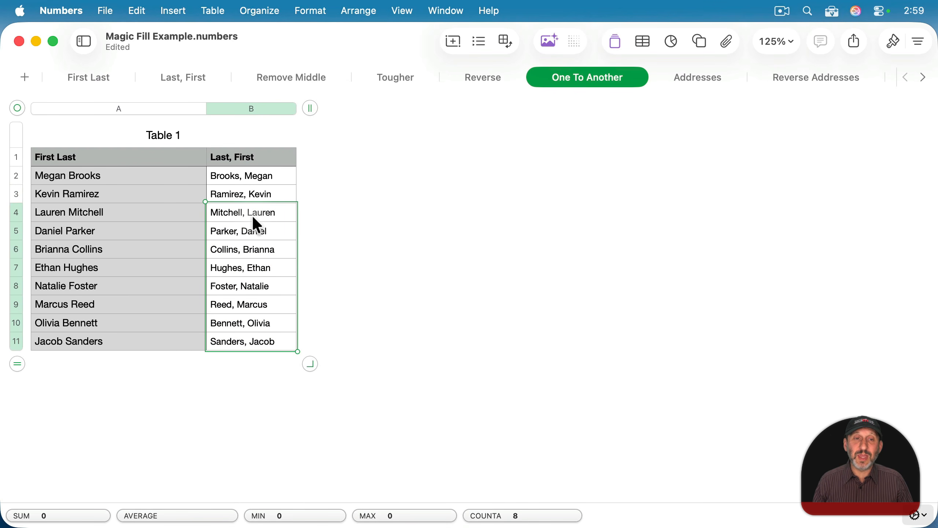
- Examine the example row 2 on the Addresses sheet, from the Info cell through First Name, Last Name, City, State and Zip
{"action": "left_click", "coordinate": [708, 88]}
{"action": "left_click", "coordinate": [65, 189]}
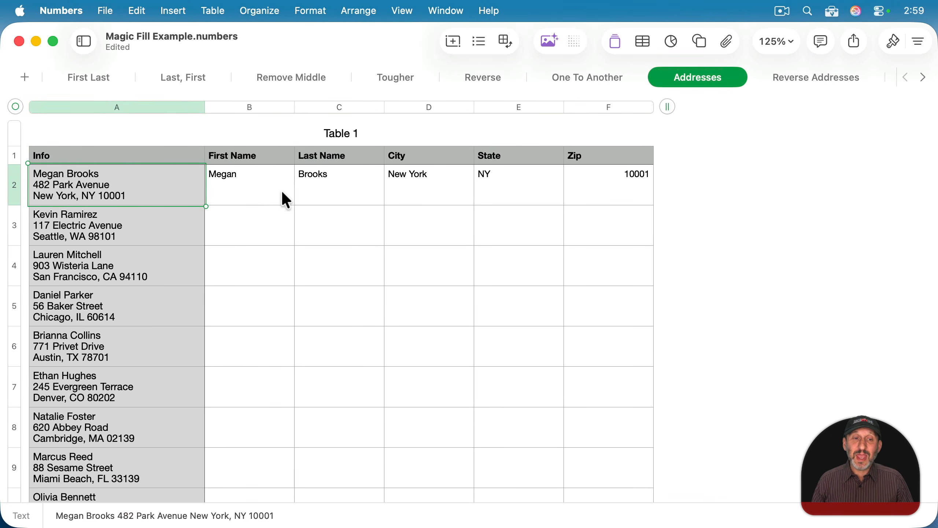
{"action": "left_click", "coordinate": [235, 198]}
{"action": "left_click", "coordinate": [316, 189]}
{"action": "left_click", "coordinate": [430, 187]}
{"action": "left_click", "coordinate": [530, 183]}
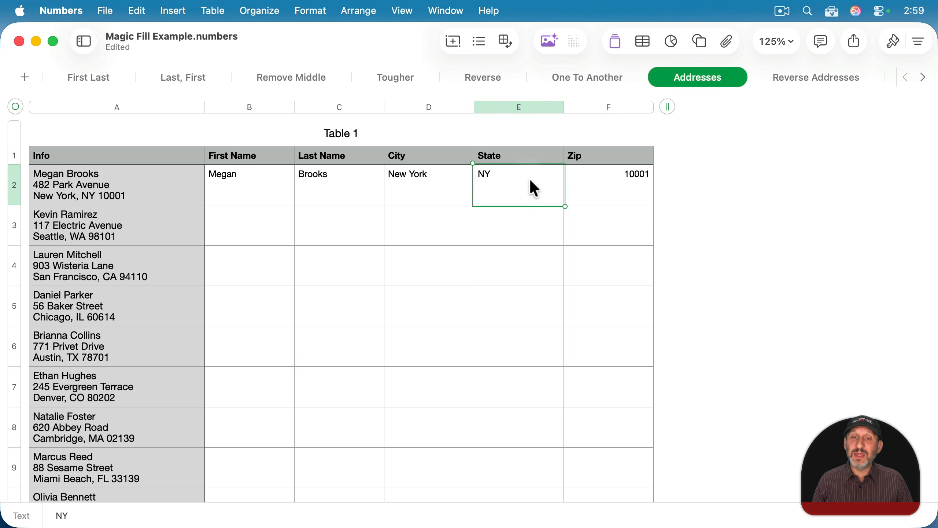
{"action": "left_click", "coordinate": [613, 187]}
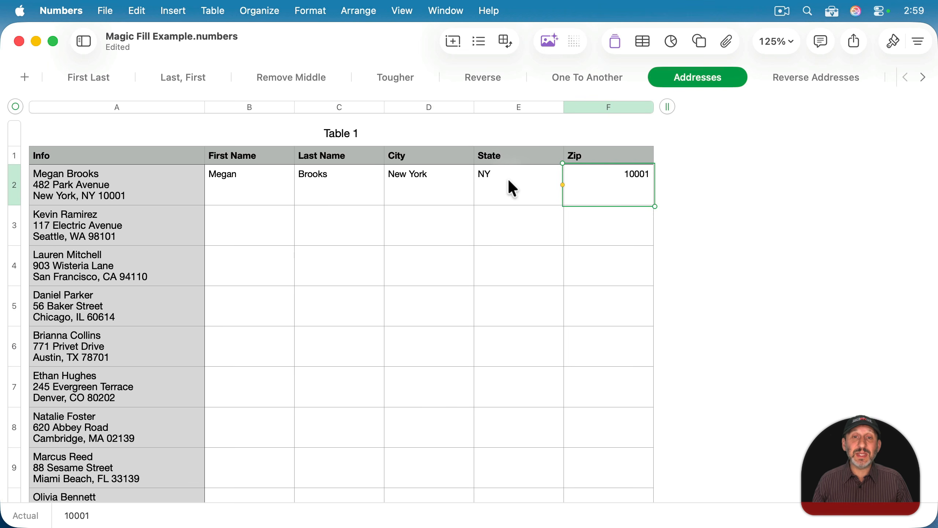
- Magic Fill cells B3 through F3 of the Addresses table from the single example row and accept the suggestions
{"action": "left_click", "coordinate": [247, 229]}
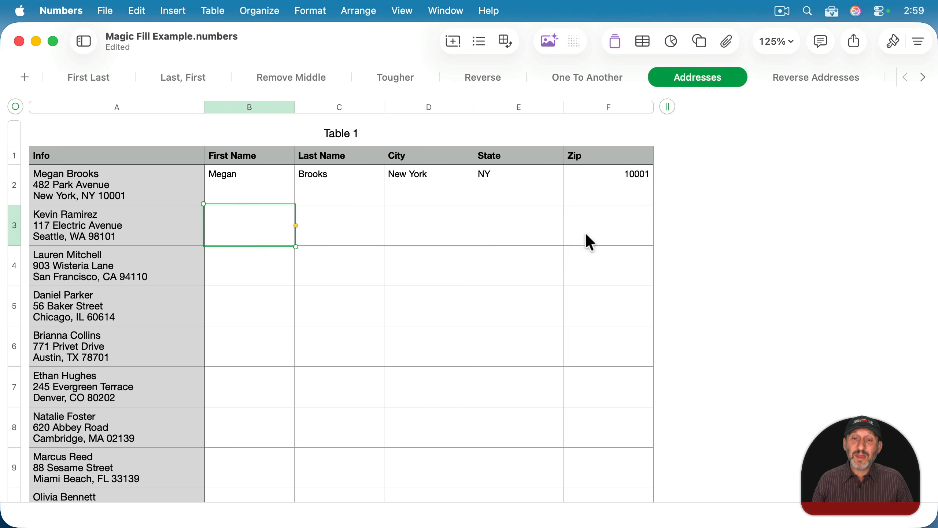
{"action": "left_click", "coordinate": [607, 231], "text": "shift"}
{"action": "right_click", "coordinate": [604, 227]}
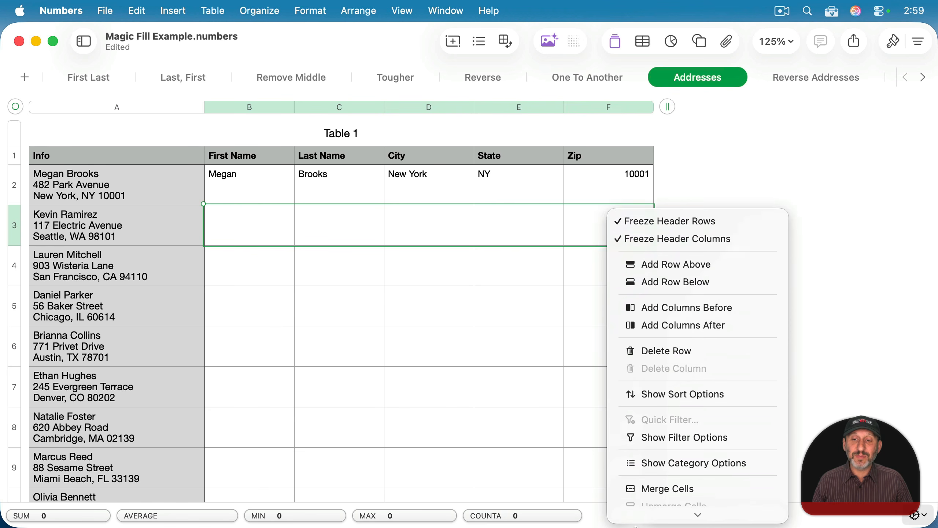
{"action": "left_click", "coordinate": [651, 355]}
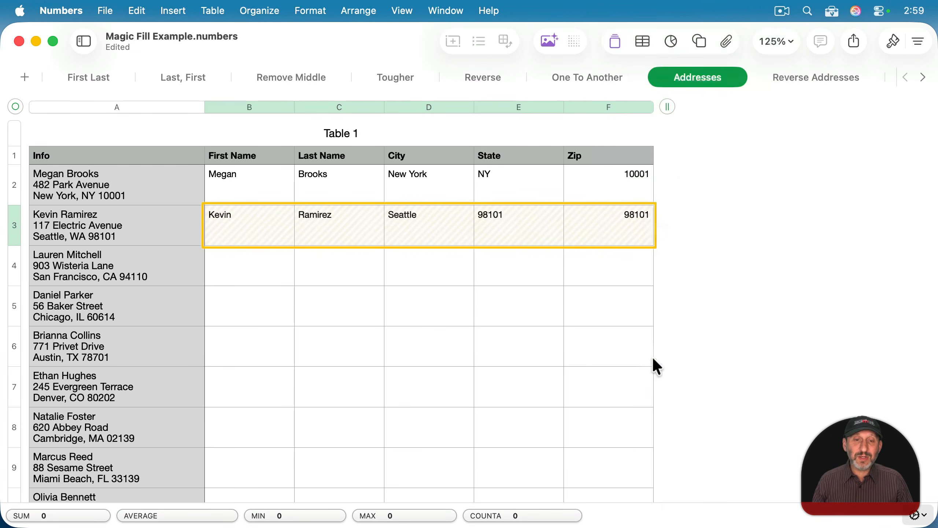
{"action": "left_click", "coordinate": [773, 244]}
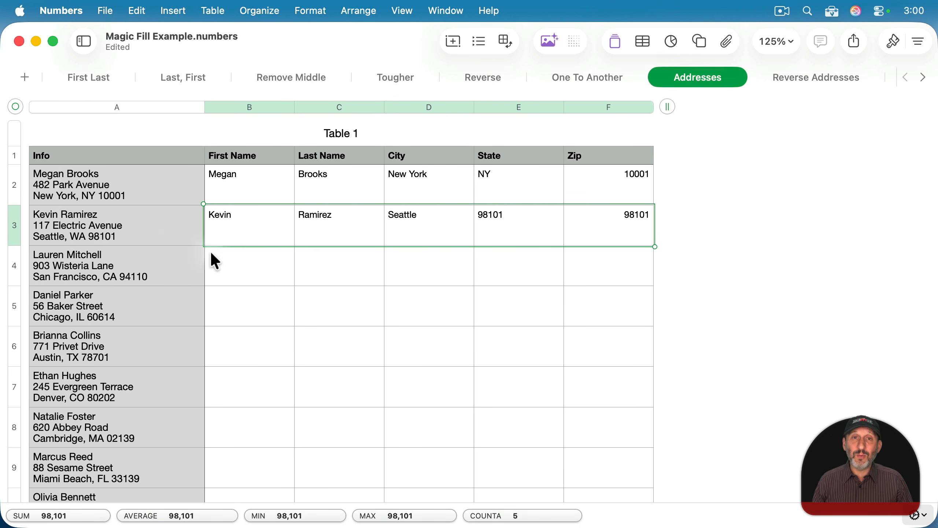
- Correct the State cell E3 of the Addresses table to WA
{"action": "left_click", "coordinate": [428, 214]}
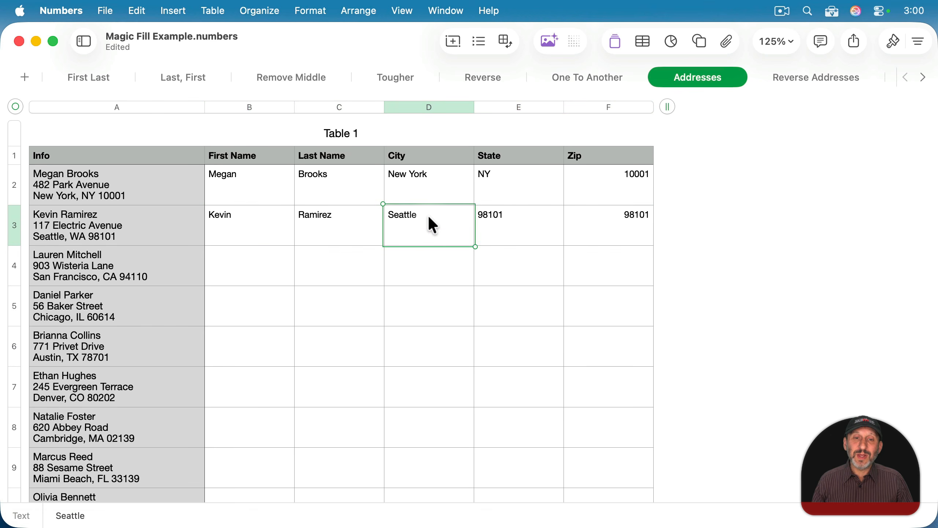
{"action": "left_click", "coordinate": [498, 218]}
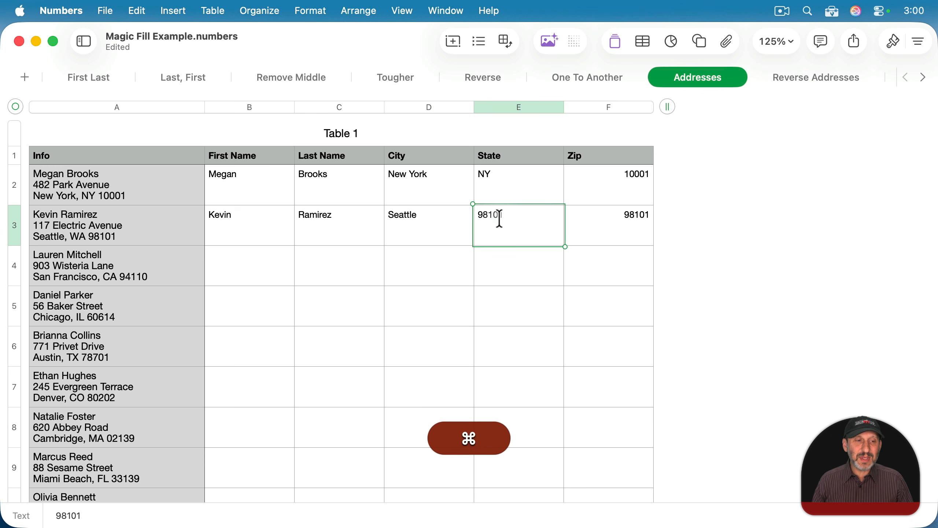
{"action": "key", "text": "super+a"}
{"action": "key", "text": "super+shift+w"}
{"action": "type", "text": "WA"}
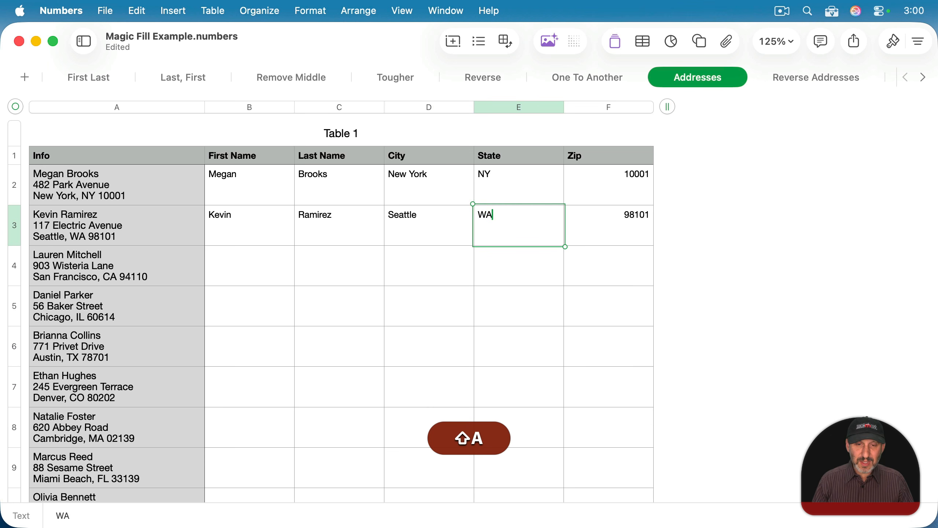
{"action": "key", "text": "Tab"}
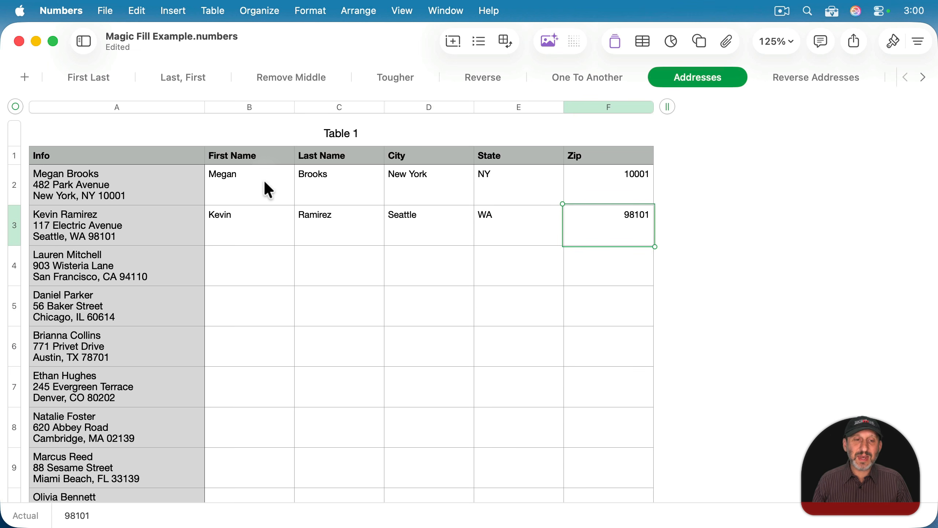
- Magic Fill columns B through F of the Addresses table from row 4 to the last row
{"action": "left_click", "coordinate": [258, 272]}
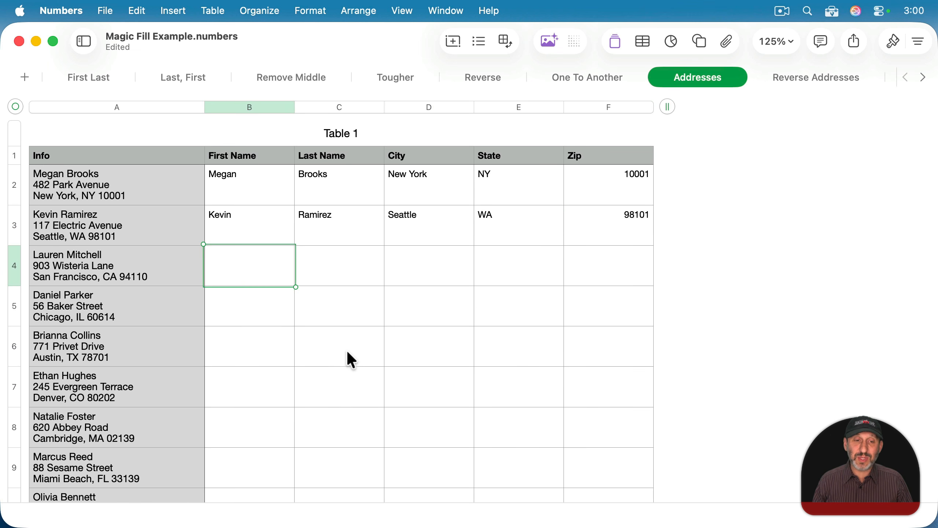
{"action": "scroll", "coordinate": [347, 358], "scroll_direction": "down", "scroll_amount": 5}
{"action": "left_click", "coordinate": [607, 377], "text": "shift"}
{"action": "scroll", "coordinate": [608, 375], "scroll_direction": "up", "scroll_amount": 5}
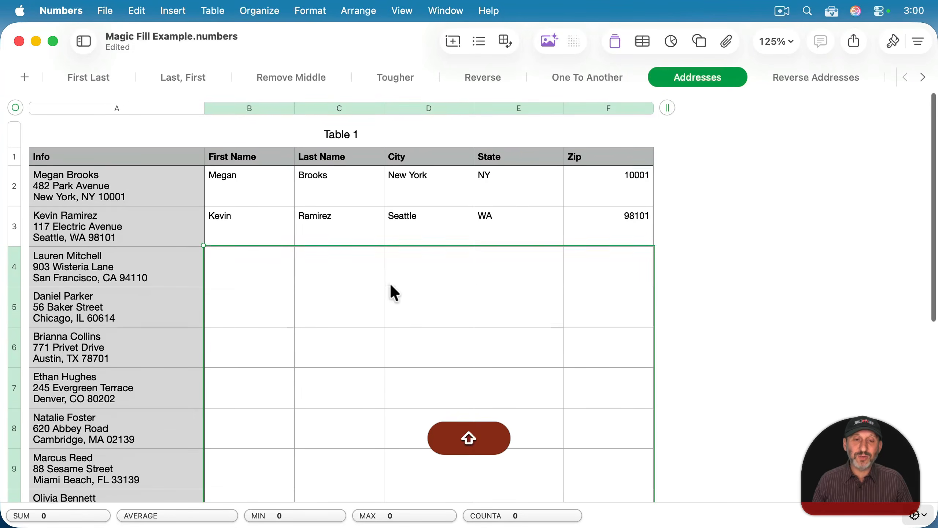
{"action": "right_click", "coordinate": [339, 281]}
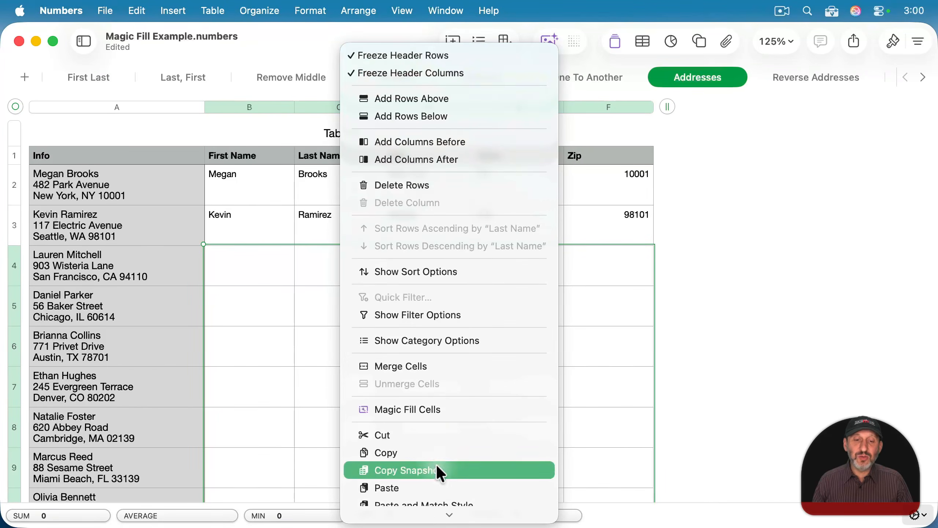
{"action": "left_click", "coordinate": [426, 410]}
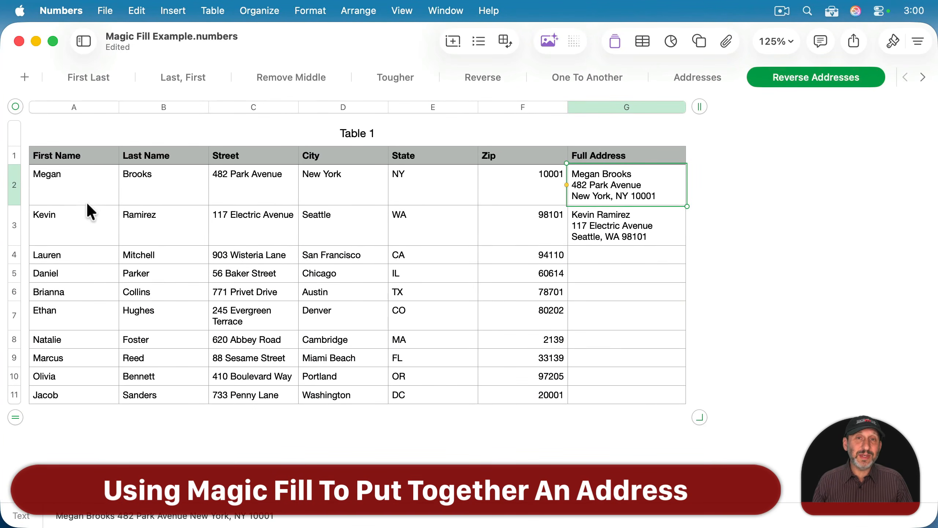
- Magic Fill the Full Address column from row 4 to row 11, based on the two example addresses, and accept the suggestions
{"action": "left_click", "coordinate": [599, 224]}
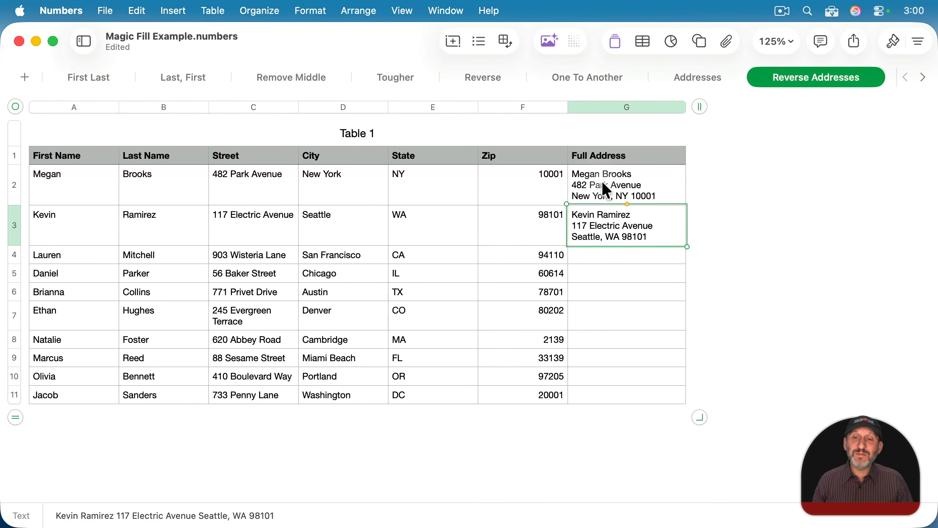
{"action": "left_click", "coordinate": [602, 181]}
{"action": "left_click", "coordinate": [603, 214]}
{"action": "left_click", "coordinate": [600, 182]}
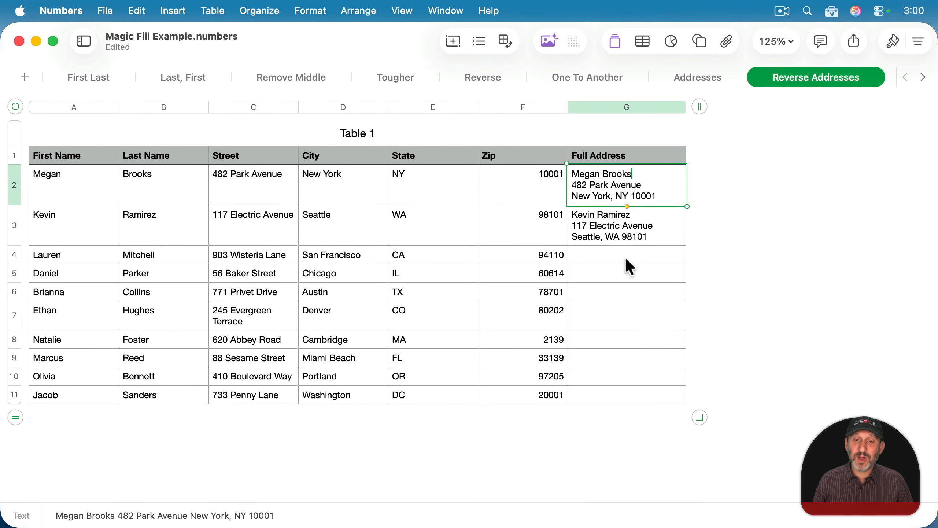
{"action": "left_click_drag", "start_coordinate": [614, 257], "coordinate": [589, 397]}
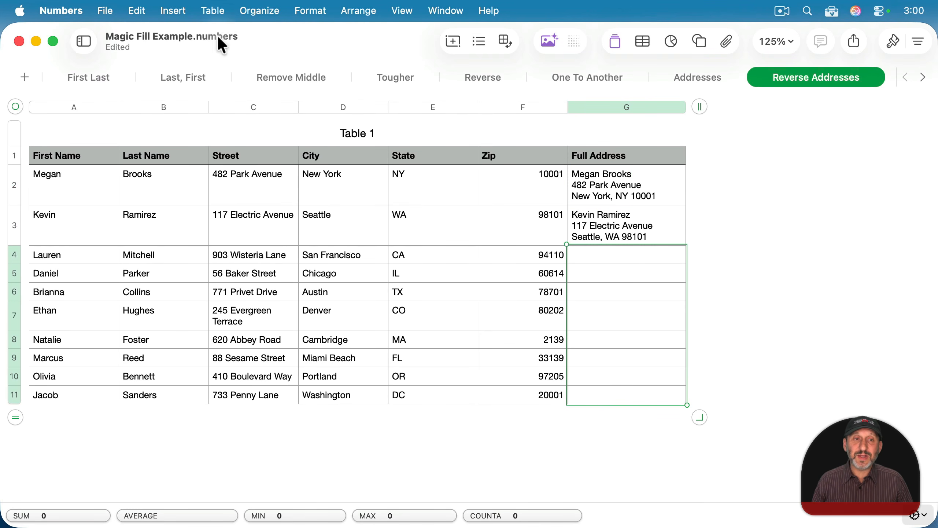
{"action": "left_click", "coordinate": [205, 12]}
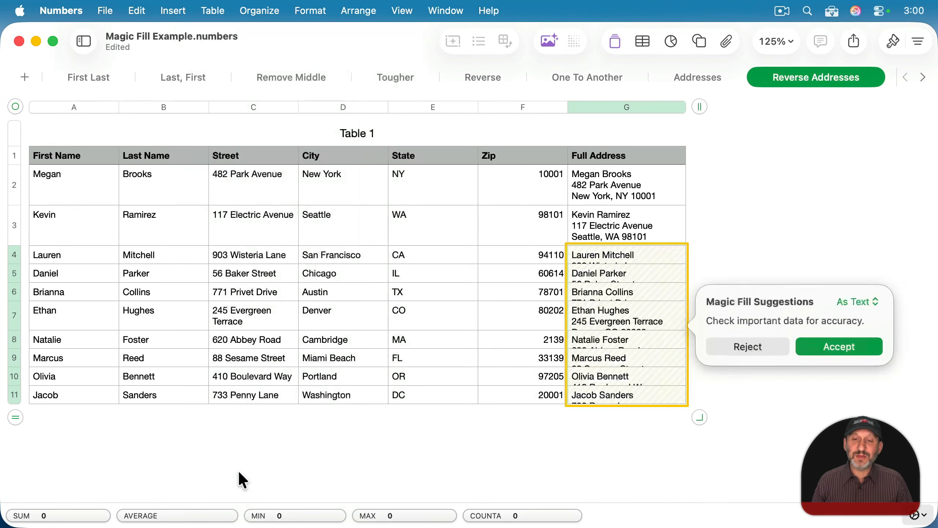
{"action": "left_click", "coordinate": [802, 342]}
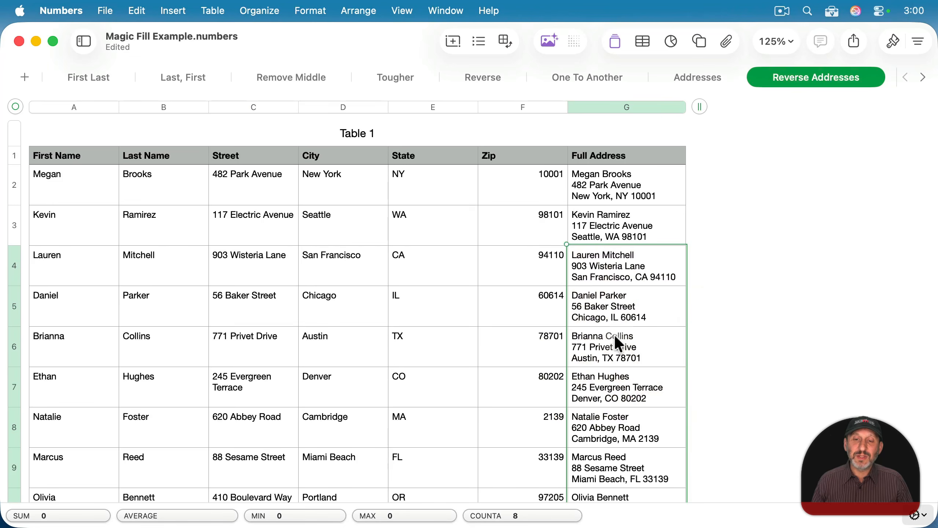
{"action": "scroll", "coordinate": [614, 335], "scroll_direction": "down", "scroll_amount": 8}
{"action": "scroll", "coordinate": [623, 366], "scroll_direction": "up", "scroll_amount": 8}
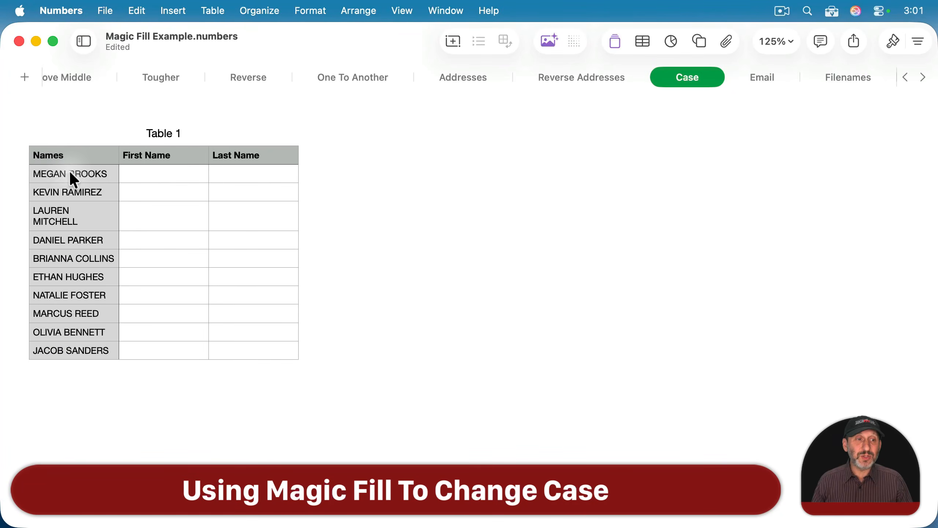
- On the Case sheet, enter the row 2 person's first and last name in their columns with only initial capitals
{"action": "double_click", "coordinate": [162, 174]}
{"action": "type", "text": "M"}
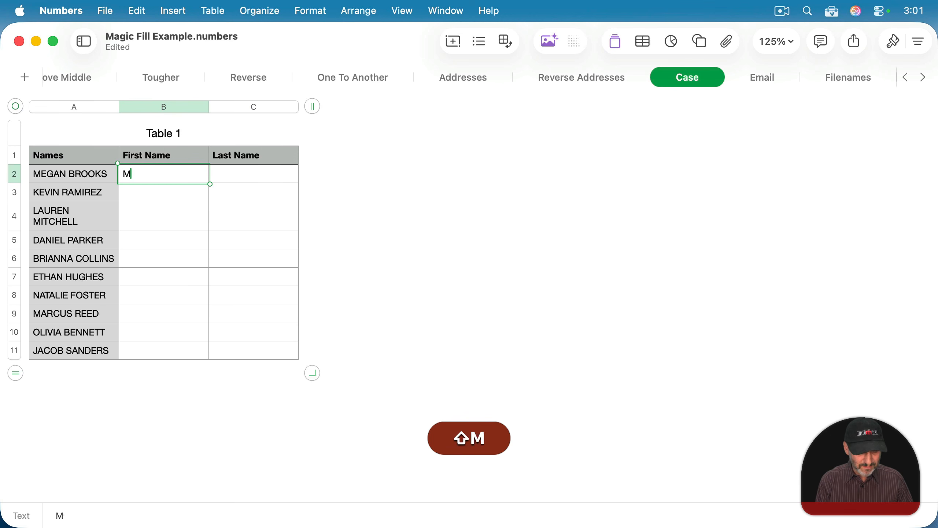
{"action": "type", "text": "egan"}
{"action": "key", "text": "Tab"}
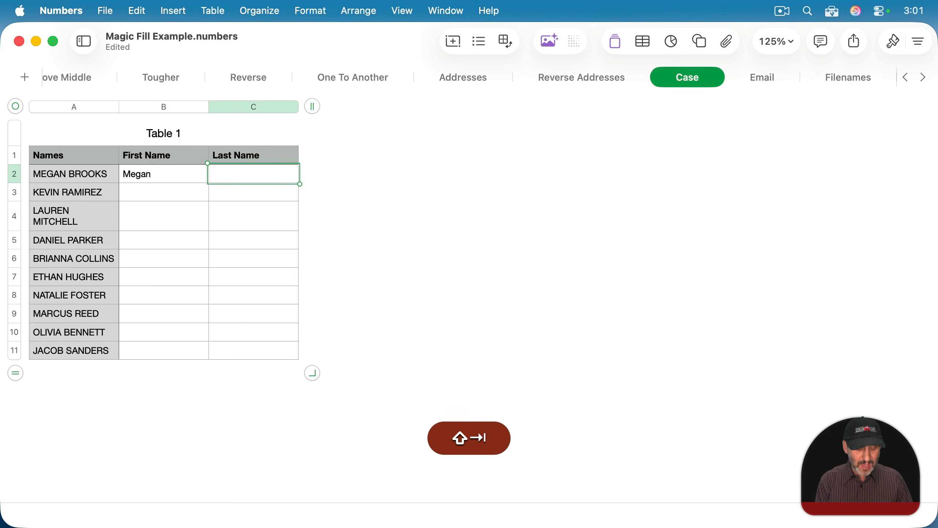
{"action": "type", "text": "Brooks"}
{"action": "key", "text": "Return"}
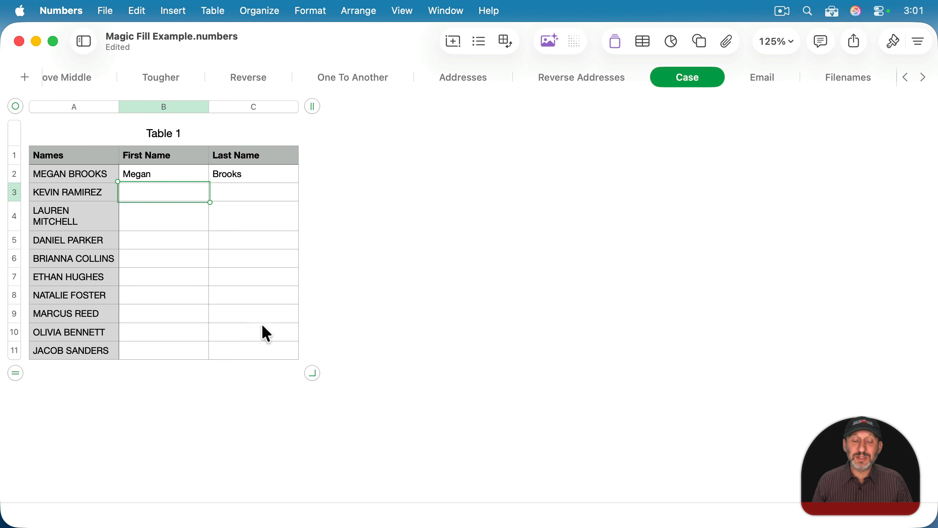
- Try to Magic Fill the First Name and Last Name columns from row 3 to row 11 using the single example row
{"action": "left_click", "coordinate": [263, 349], "text": "shift"}
{"action": "right_click", "coordinate": [171, 194]}
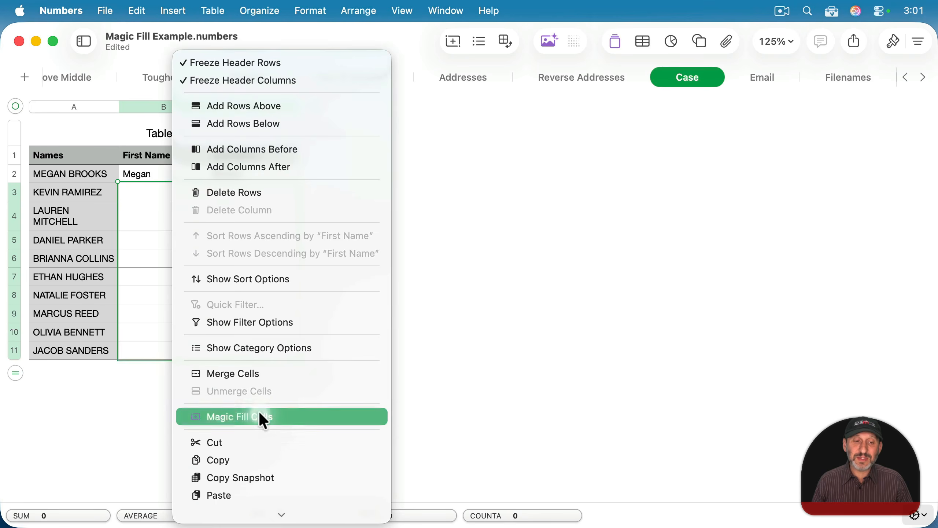
{"action": "left_click", "coordinate": [263, 417]}
{"action": "left_click", "coordinate": [444, 299]}
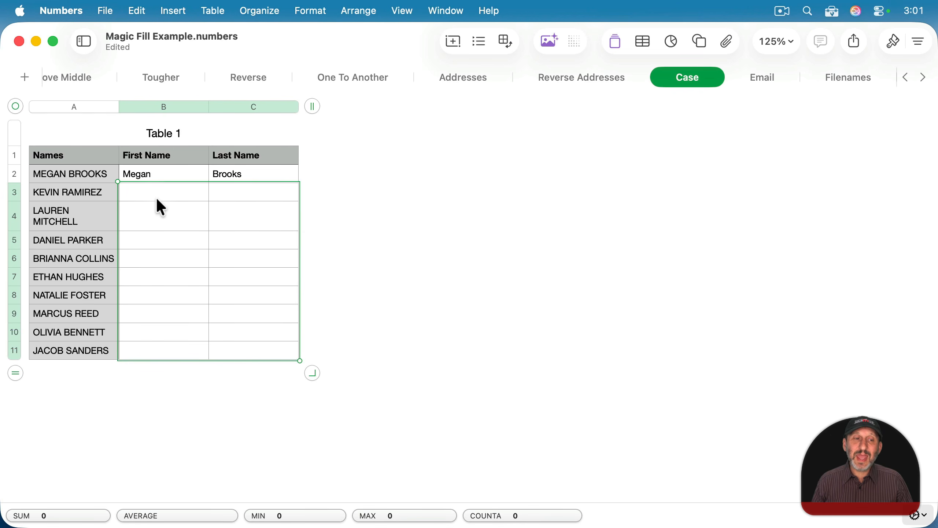
- Enter the row 3 person's first and last name with only initial capitals as a second example
{"action": "type", "text": "Kevin"}
{"action": "key", "text": "Tab"}
{"action": "type", "text": "Ramirez"}
{"action": "key", "text": "Return"}
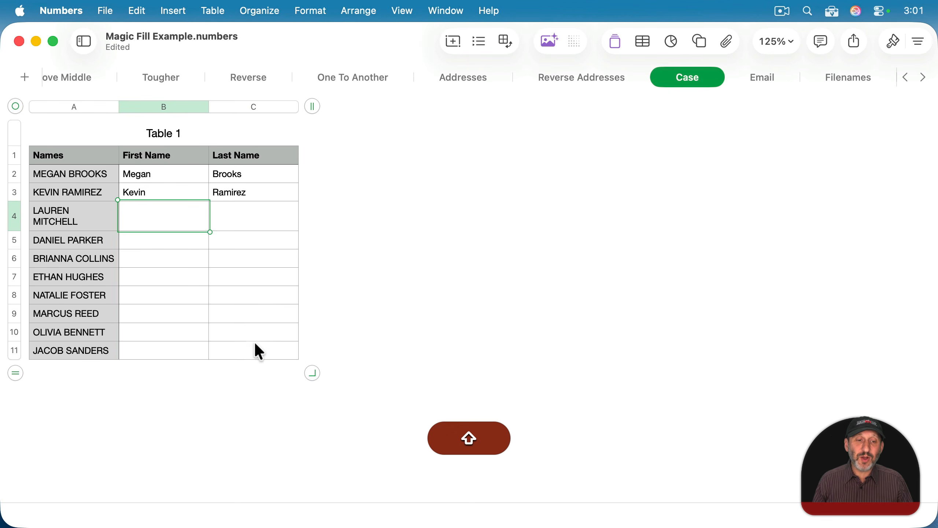
- Magic Fill the First Name and Last Name columns from row 4 to row 11
{"action": "right_click", "coordinate": [256, 353]}
{"action": "scroll", "coordinate": [315, 409], "scroll_direction": "down", "scroll_amount": 10}
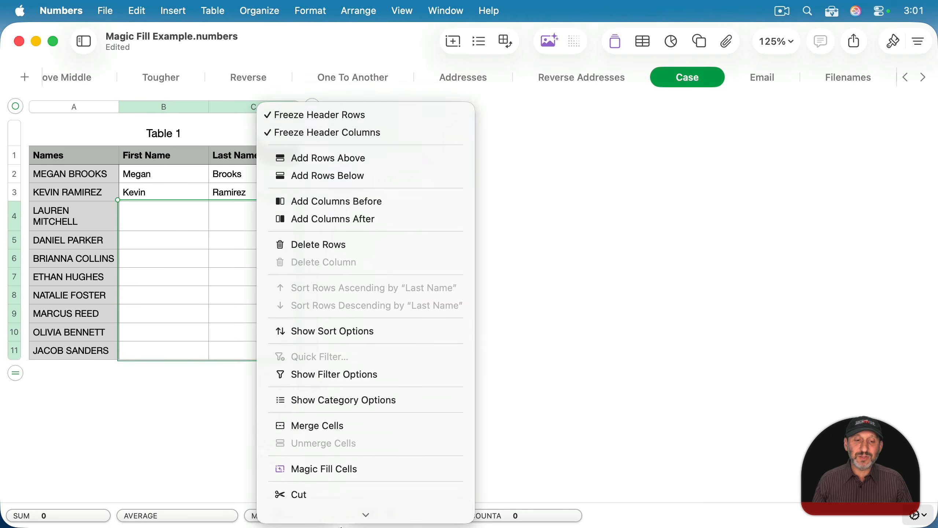
{"action": "left_click", "coordinate": [308, 346]}
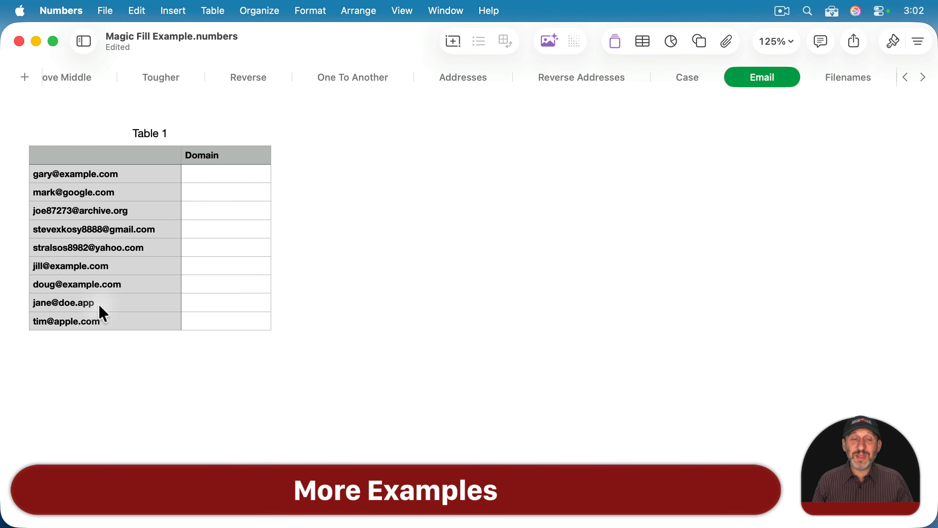
- On the Email sheet, enter example.com as the Domain in B2 and Magic Fill the Domain cells B3 through B10
{"action": "left_click", "coordinate": [213, 178]}
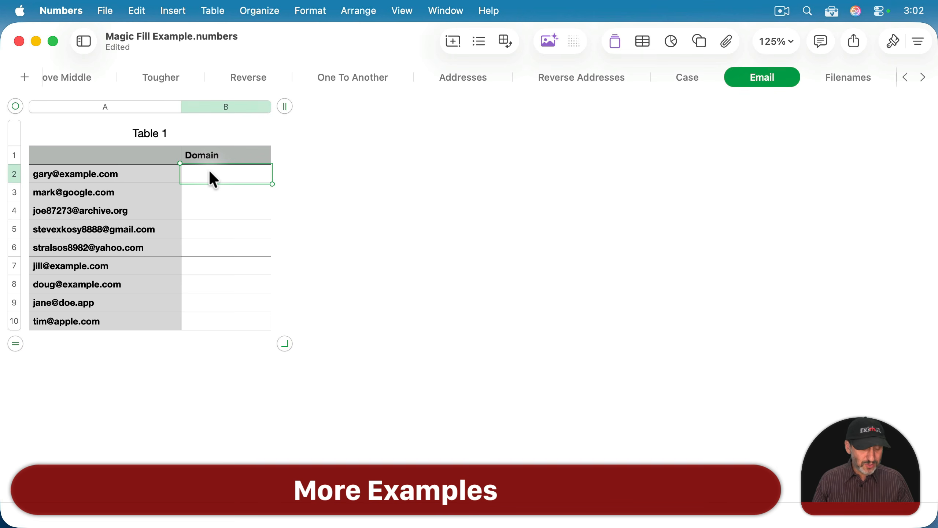
{"action": "type", "text": "exa"}
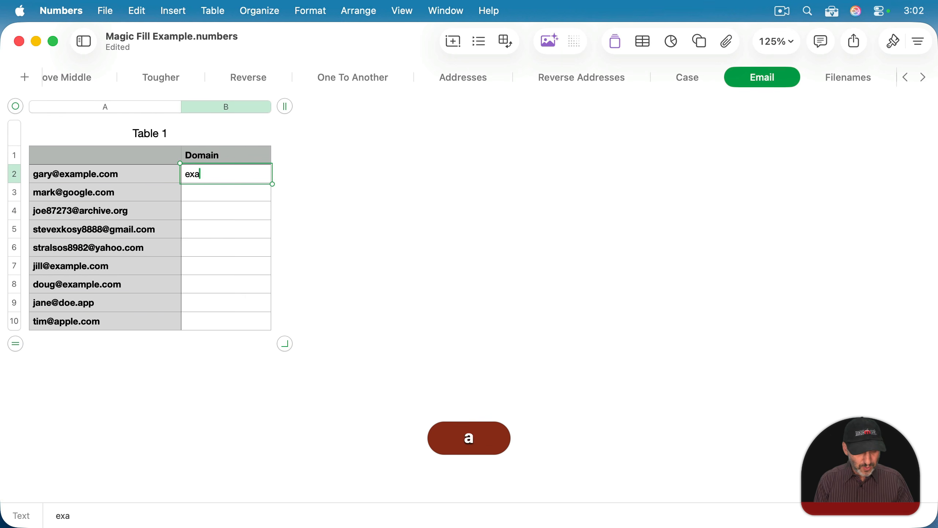
{"action": "type", "text": "mple.com"}
{"action": "key", "text": "Return"}
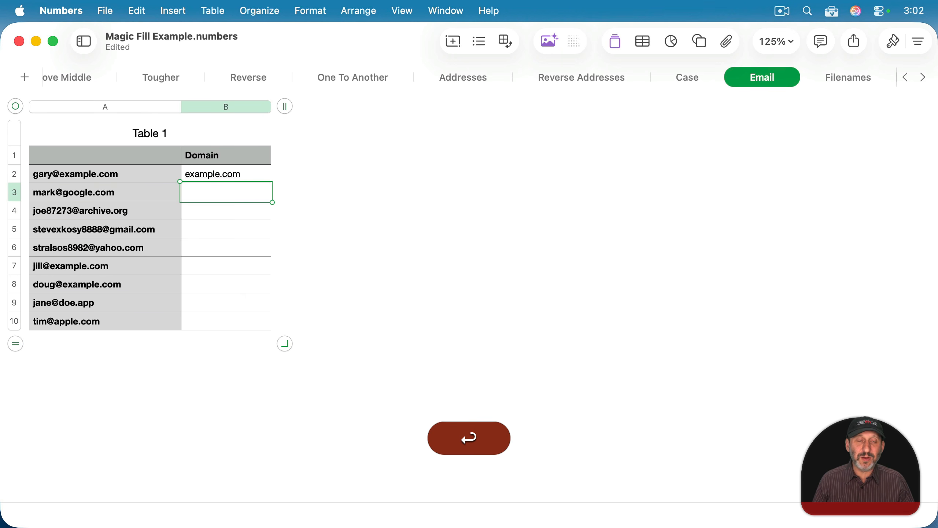
{"action": "left_click", "coordinate": [214, 322], "text": "shift"}
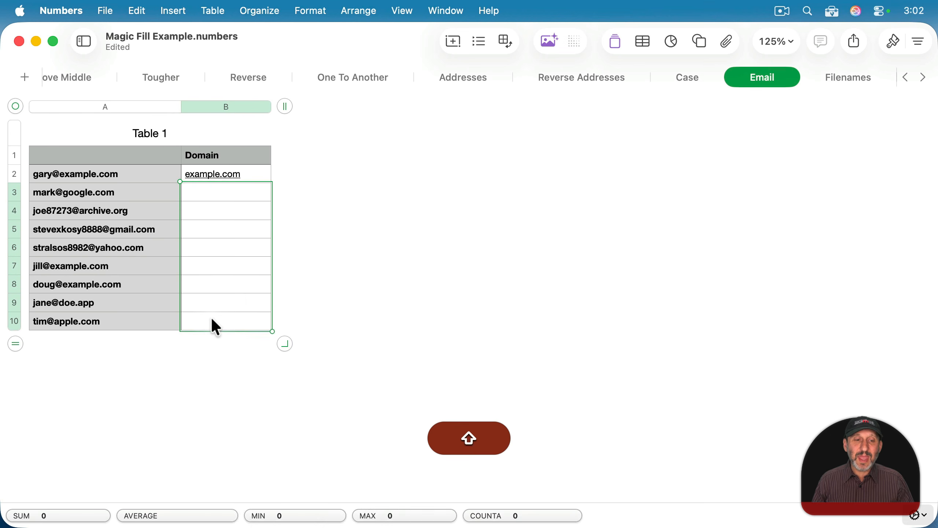
{"action": "right_click", "coordinate": [214, 321]}
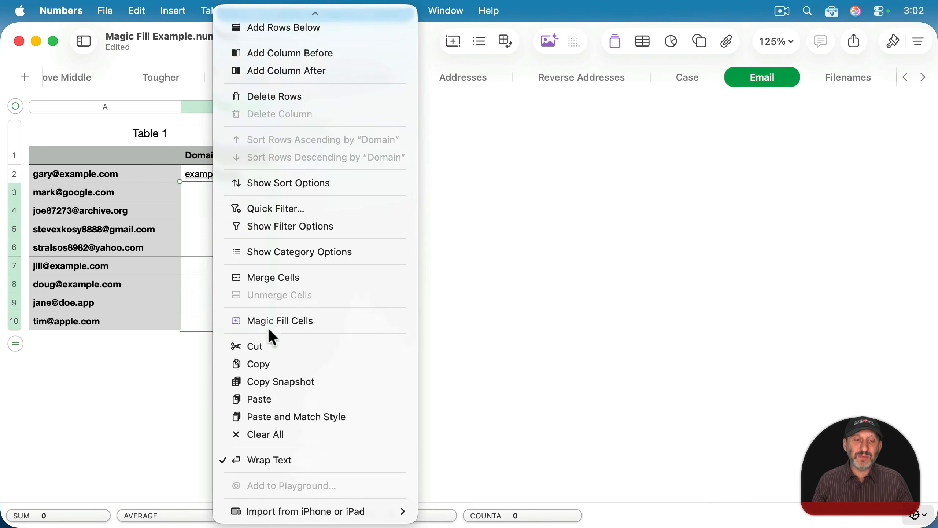
{"action": "left_click", "coordinate": [265, 317]}
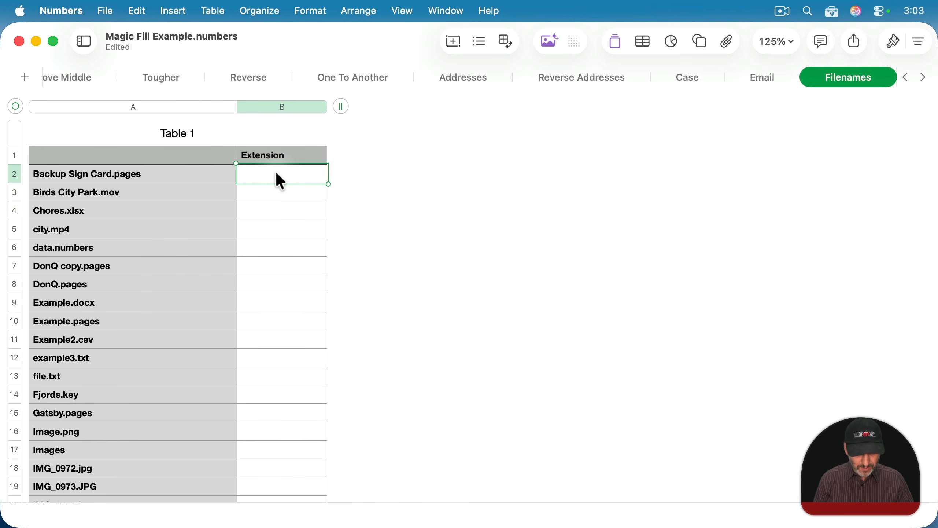
- On the Filenames sheet, enter .pages as the Extension in cell B2
{"action": "type", "text": ".pages"}
{"action": "key", "text": "Return"}
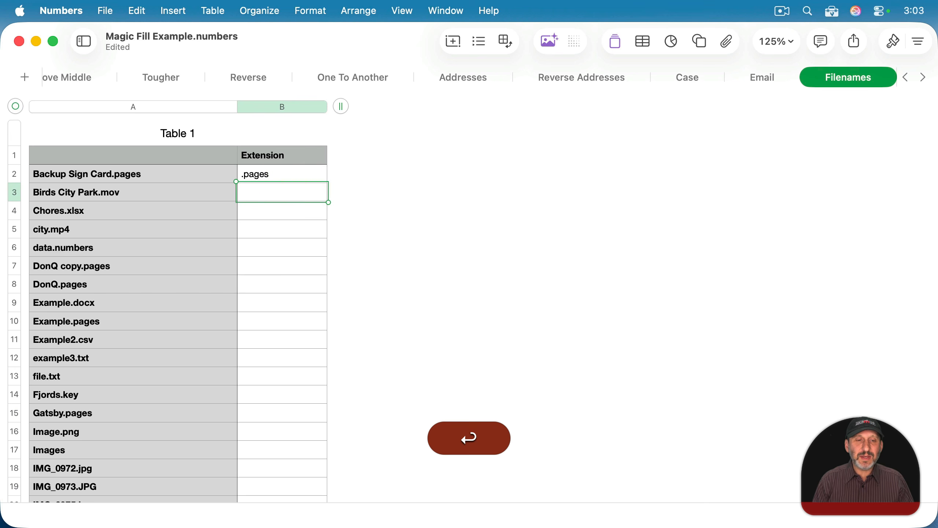
- Try to Magic Fill the Extension column from the single .pages example
{"action": "left_click", "coordinate": [290, 107]}
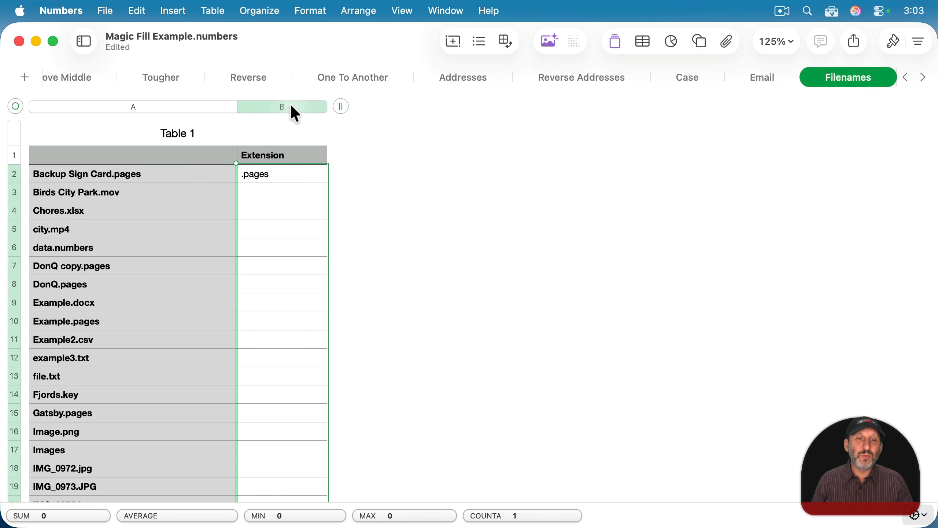
{"action": "right_click", "coordinate": [292, 186]}
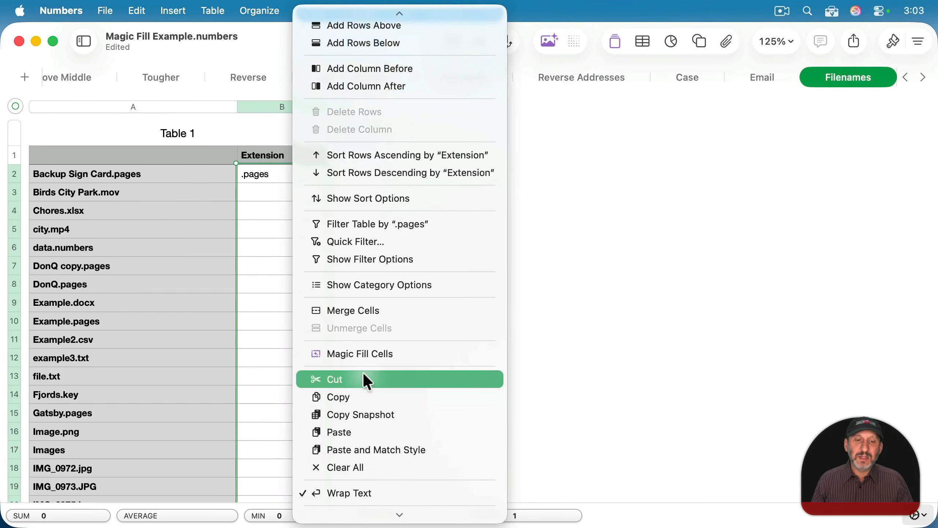
{"action": "left_click", "coordinate": [360, 354]}
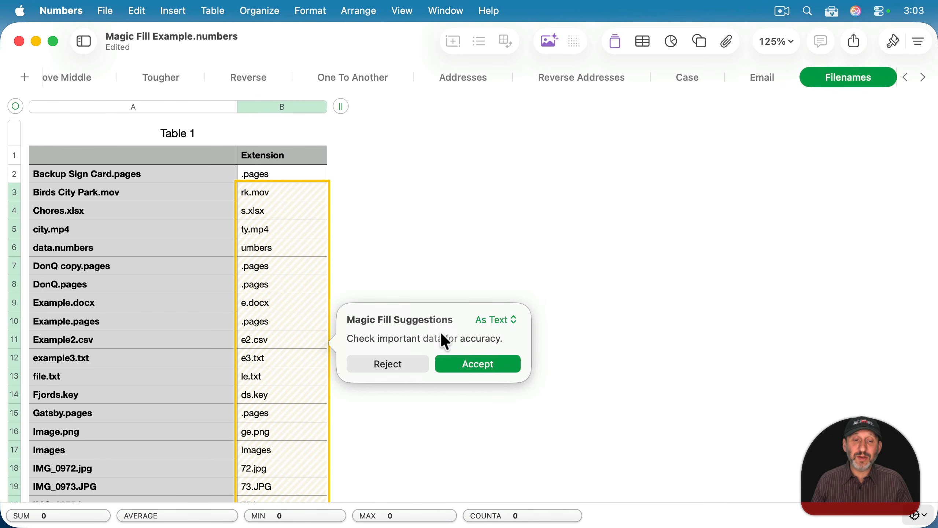
{"action": "left_click", "coordinate": [398, 362]}
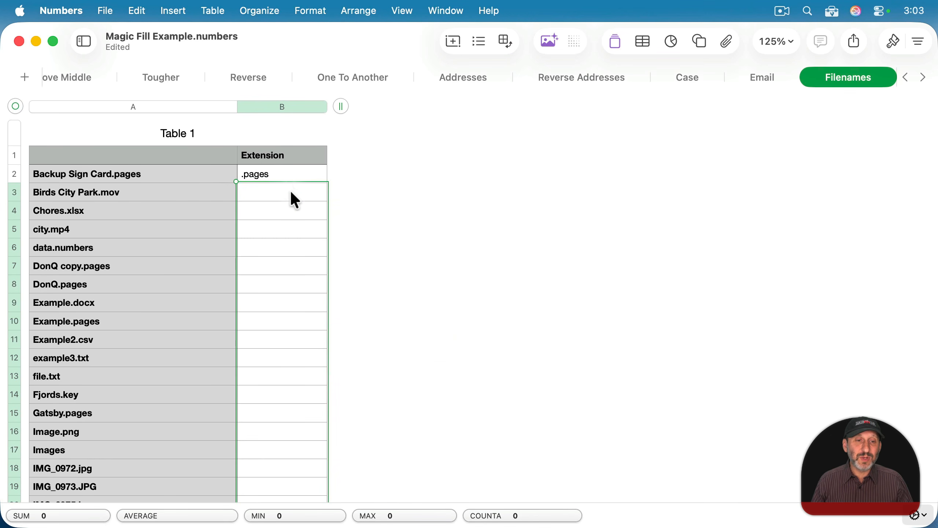
- Enter .mov as the second Extension example in cell B3
{"action": "left_click", "coordinate": [288, 190]}
{"action": "left_click", "coordinate": [272, 189]}
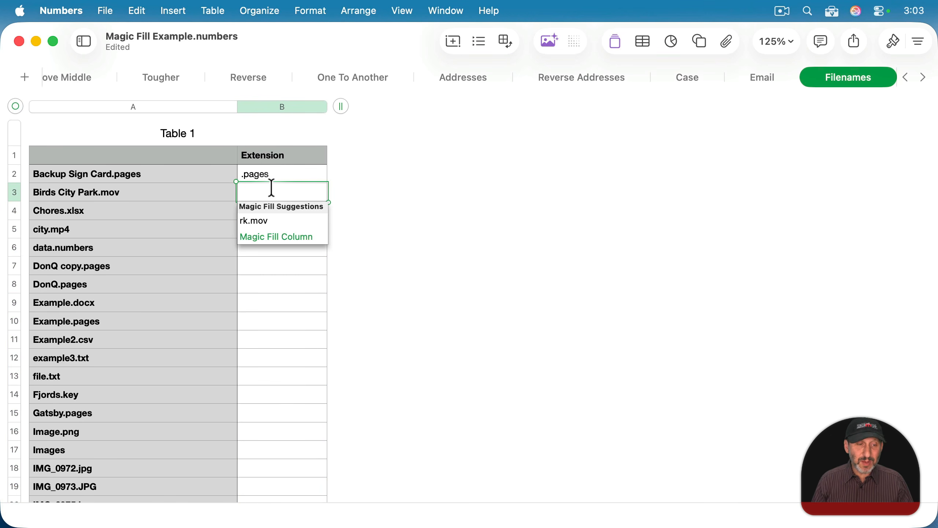
- Try to Magic Fill the rest of the Extension column from the .pages and .mov examples
{"action": "left_click", "coordinate": [280, 106]}
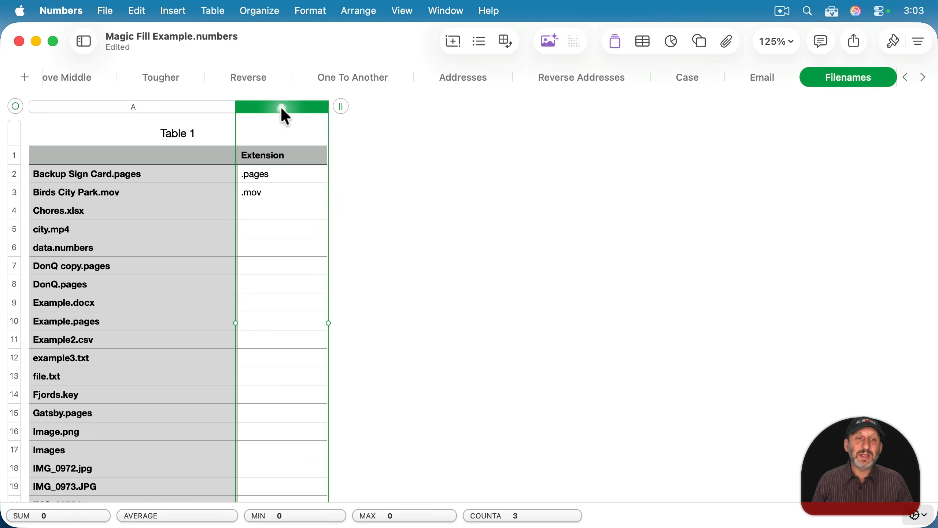
{"action": "right_click", "coordinate": [281, 169]}
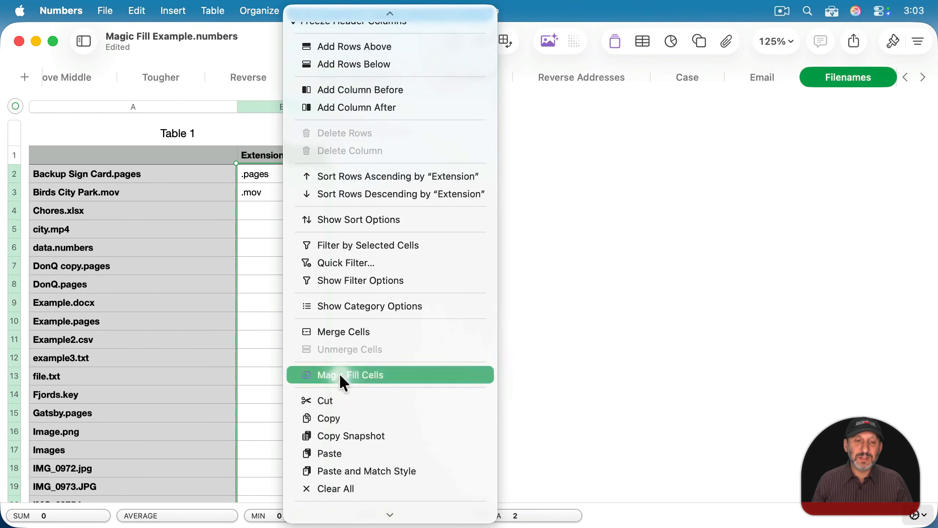
{"action": "left_click", "coordinate": [339, 373]}
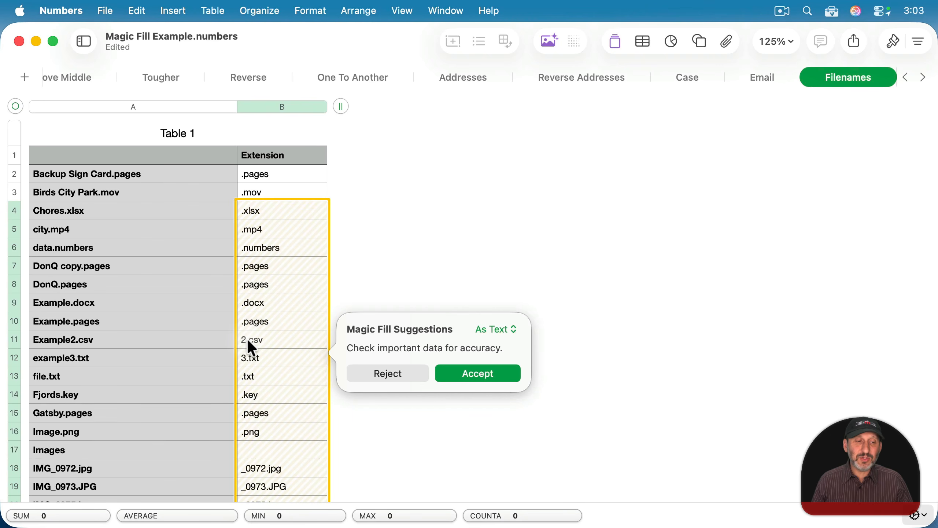
{"action": "left_click", "coordinate": [382, 373]}
- Add two more Extension examples, .xlsx in cell B4 and .mp4 in cell B5
{"action": "left_click", "coordinate": [262, 221]}
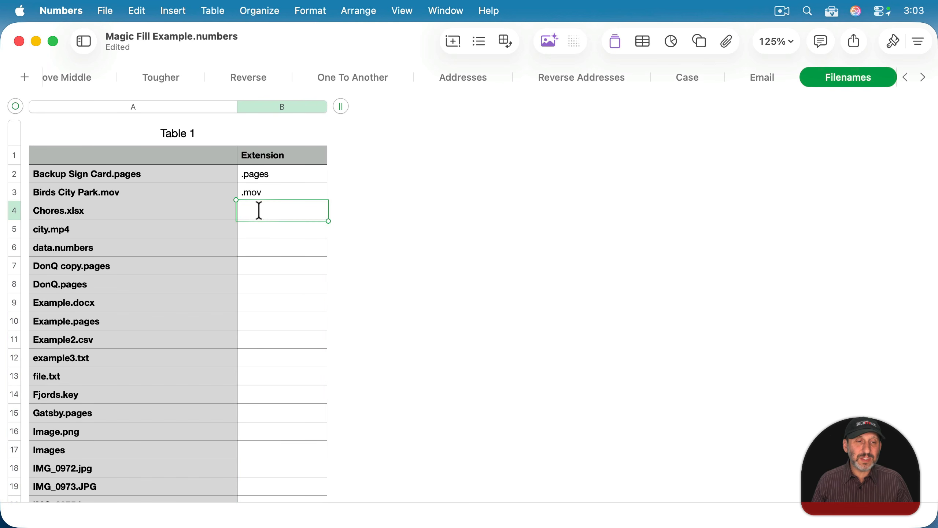
{"action": "type", "text": "."}
{"action": "left_click", "coordinate": [251, 269]}
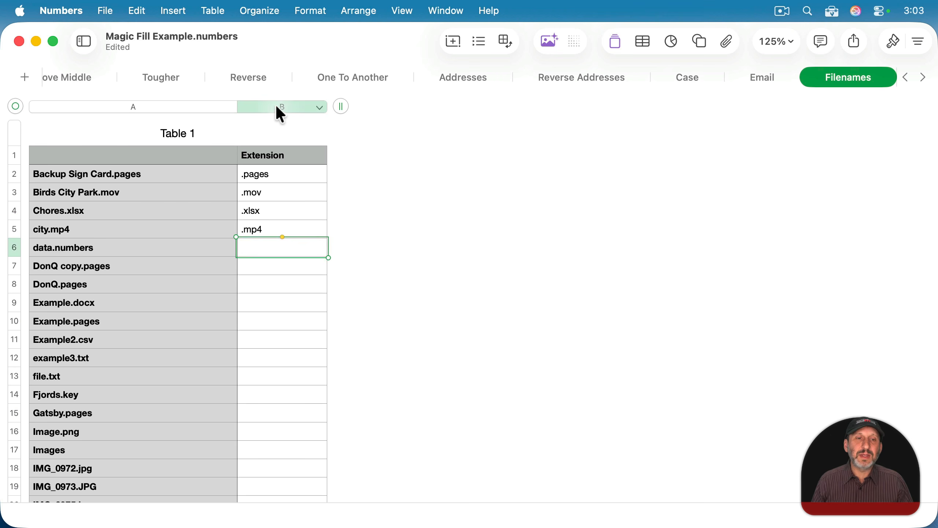
- Magic Fill the Extension column from row 6 down, accept the suggestions and check the row for the Images entry
{"action": "left_click", "coordinate": [276, 107]}
{"action": "right_click", "coordinate": [277, 108]}
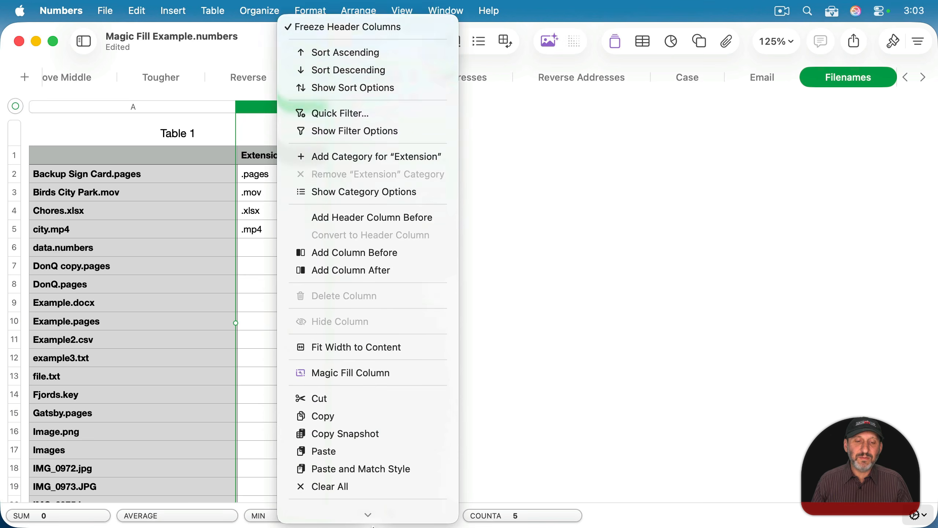
{"action": "left_click", "coordinate": [347, 322]}
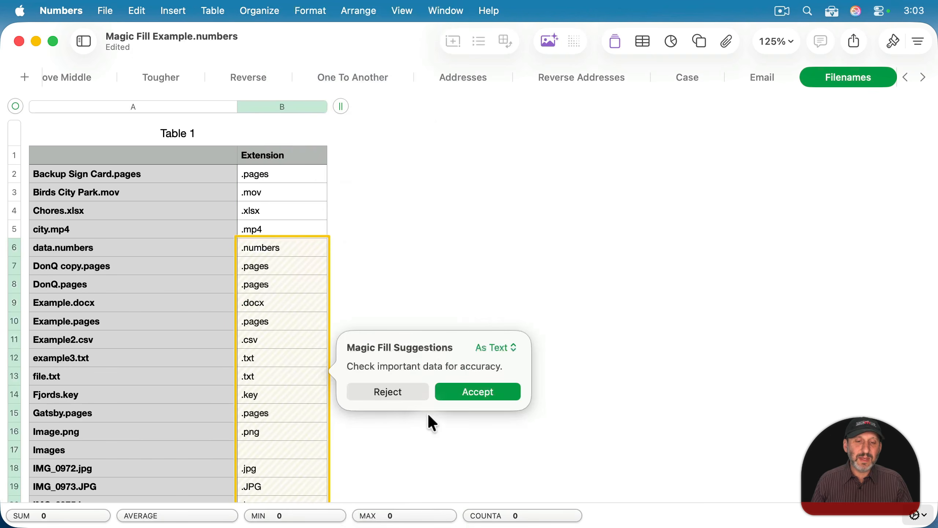
{"action": "left_click", "coordinate": [475, 392]}
{"action": "scroll", "coordinate": [260, 360], "scroll_direction": "down", "scroll_amount": 5}
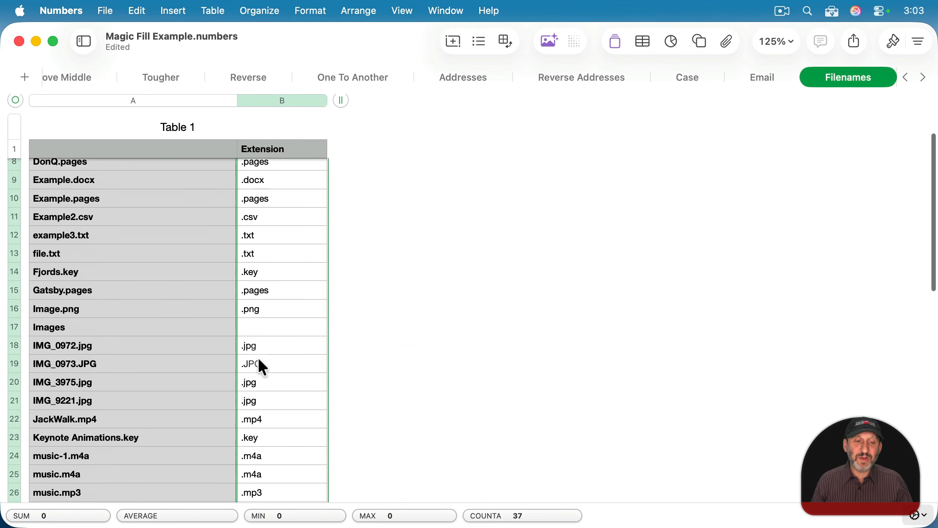
{"action": "left_click", "coordinate": [68, 311]}
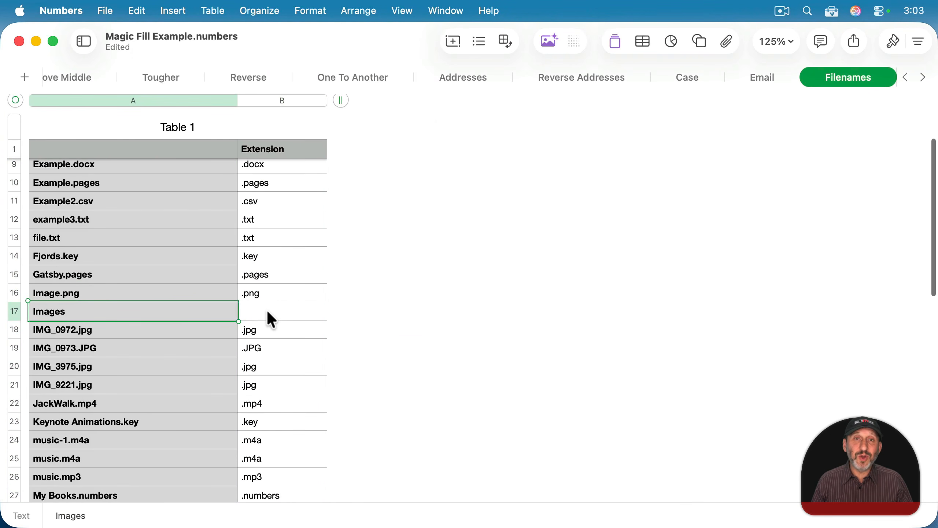
- Check the Extension cell for the PDFs entry and review the remaining filled extensions on the Filenames sheet
{"action": "scroll", "coordinate": [272, 319], "scroll_direction": "down", "scroll_amount": 10}
{"action": "left_click", "coordinate": [83, 267]}
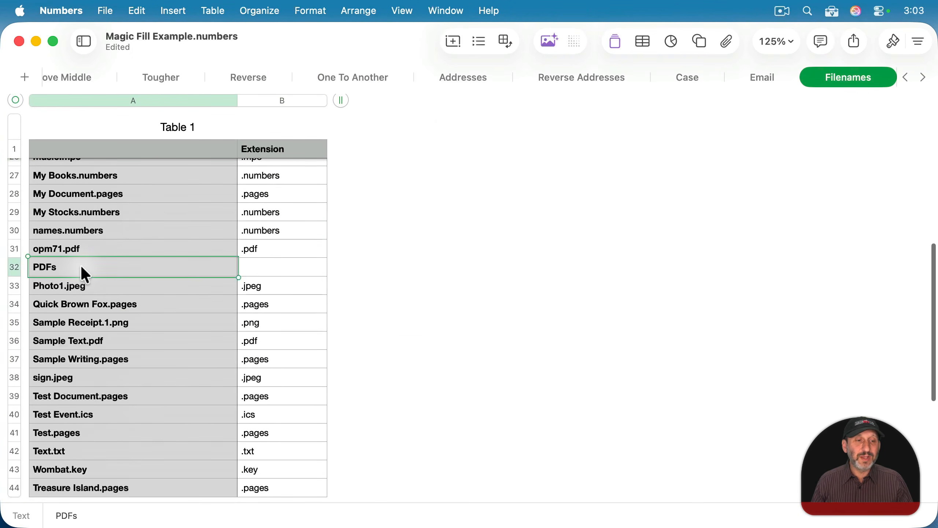
{"action": "scroll", "coordinate": [257, 390], "scroll_direction": "down", "scroll_amount": 5}
{"action": "scroll", "coordinate": [271, 212], "scroll_direction": "up", "scroll_amount": 15}
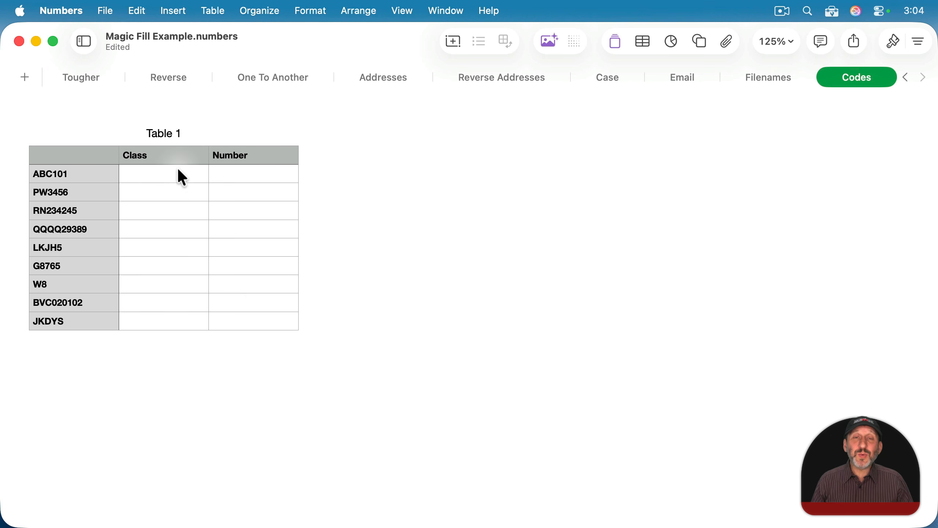
- On the Codes sheet, enter the Class and Number examples ABC and 101 in row 2, and PW and 3456 in row 3
{"action": "left_click", "coordinate": [64, 175]}
{"action": "left_click", "coordinate": [67, 196]}
{"action": "left_click", "coordinate": [68, 210]}
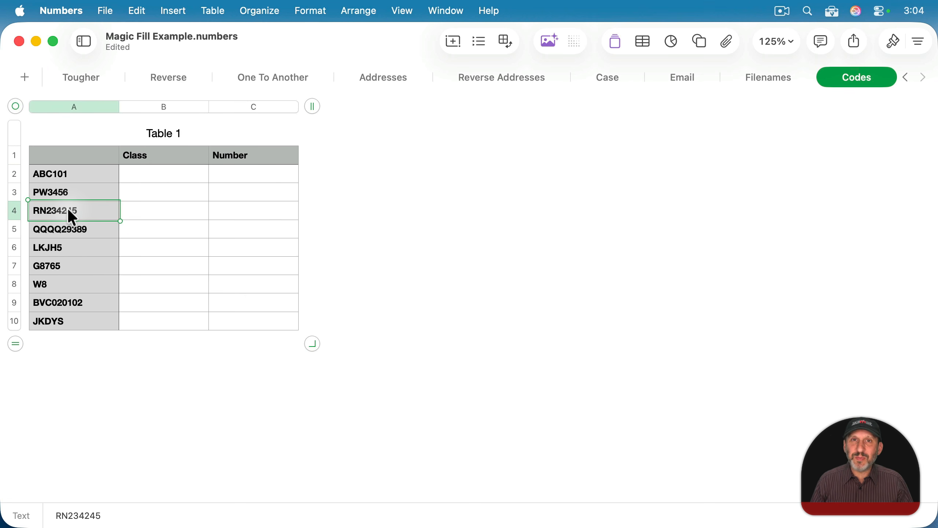
{"action": "left_click", "coordinate": [46, 177]}
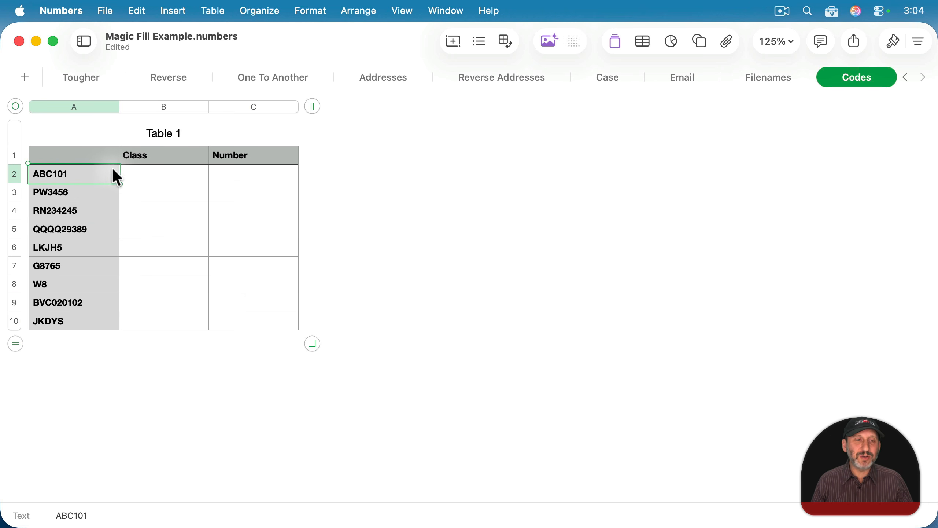
{"action": "left_click", "coordinate": [162, 167]}
{"action": "type", "text": "ABC"}
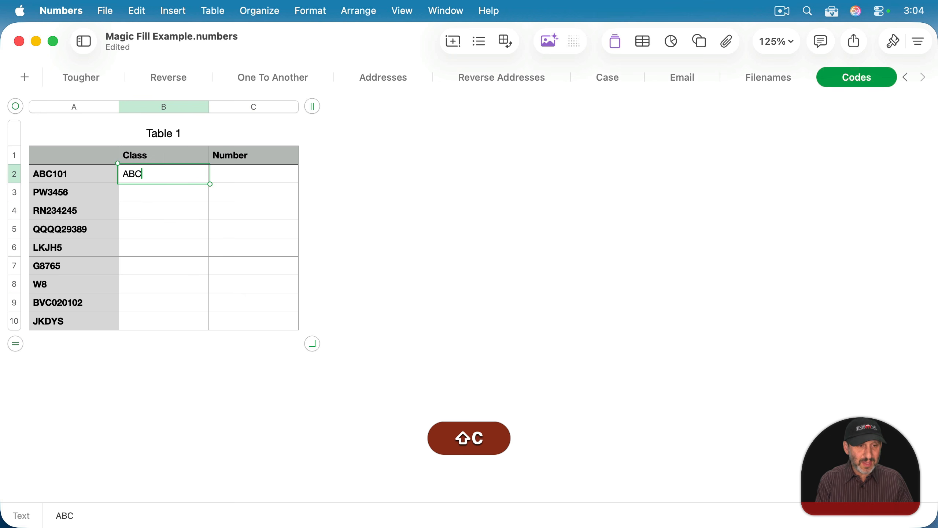
{"action": "key", "text": "Tab"}
{"action": "type", "text": "101"}
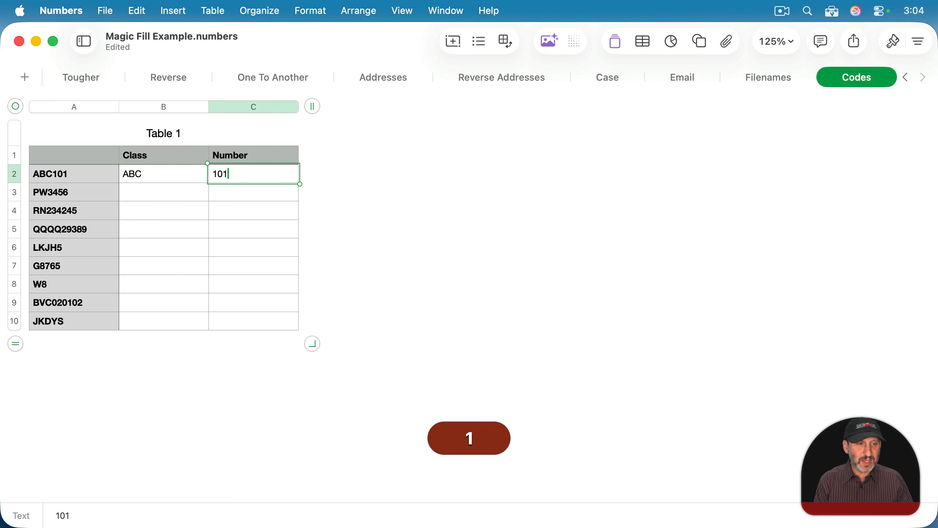
{"action": "key", "text": "Return"}
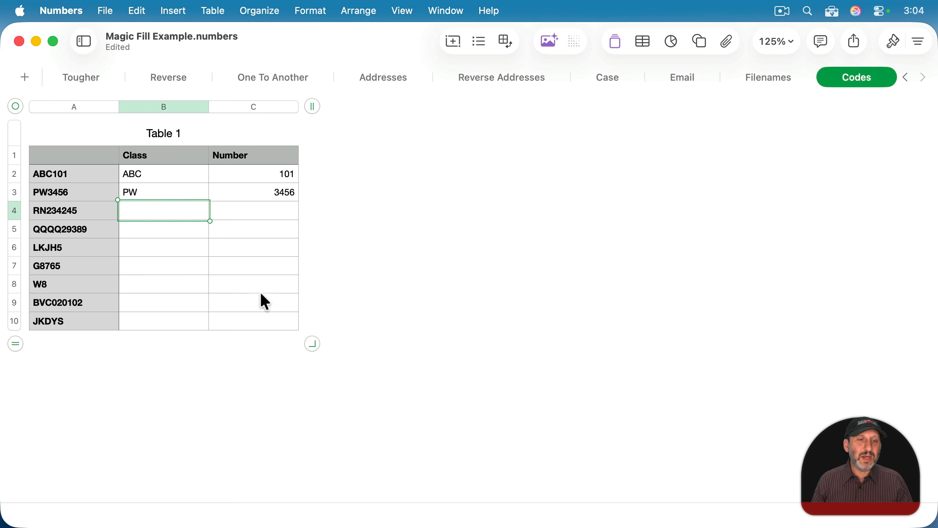
- Magic Fill the Class and Number columns for rows 4 to 10, accept the suggestions and check the RN234245 and JKDYS rows
{"action": "left_click", "coordinate": [274, 324], "text": "shift"}
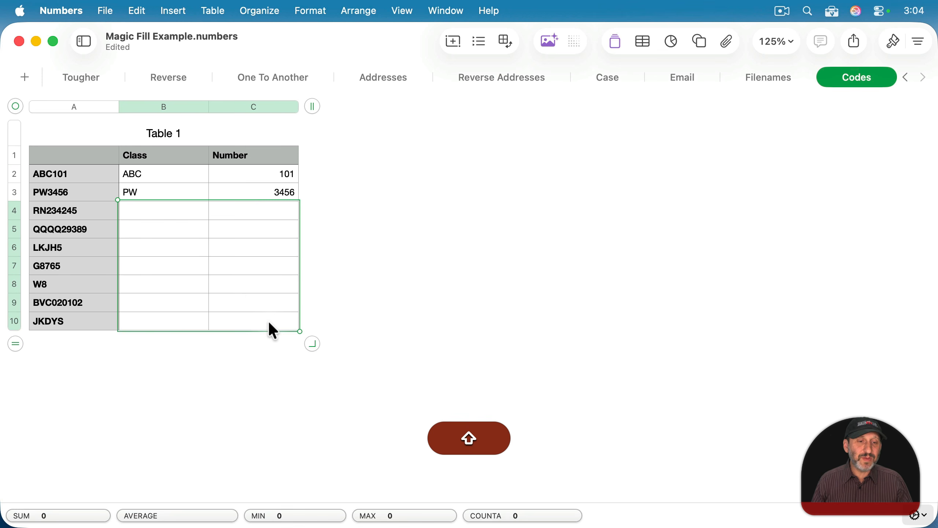
{"action": "right_click", "coordinate": [269, 323]}
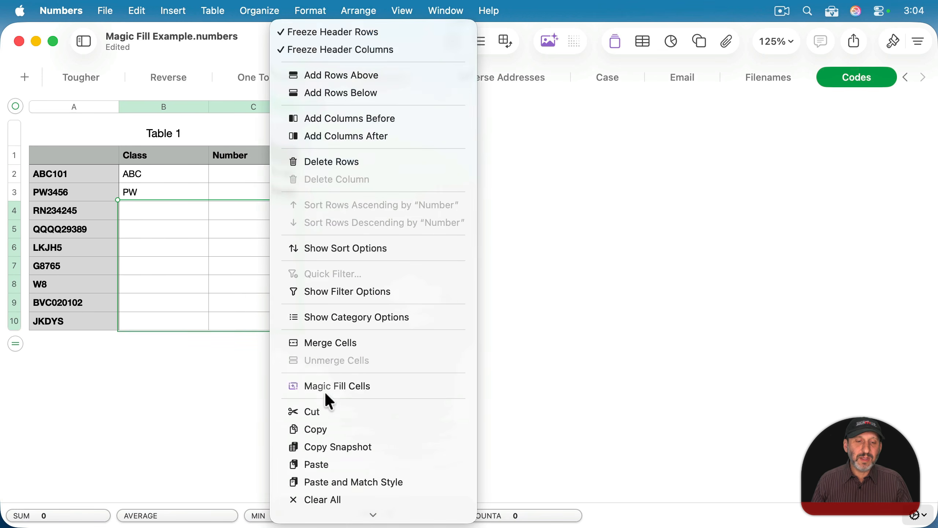
{"action": "left_click", "coordinate": [325, 392]}
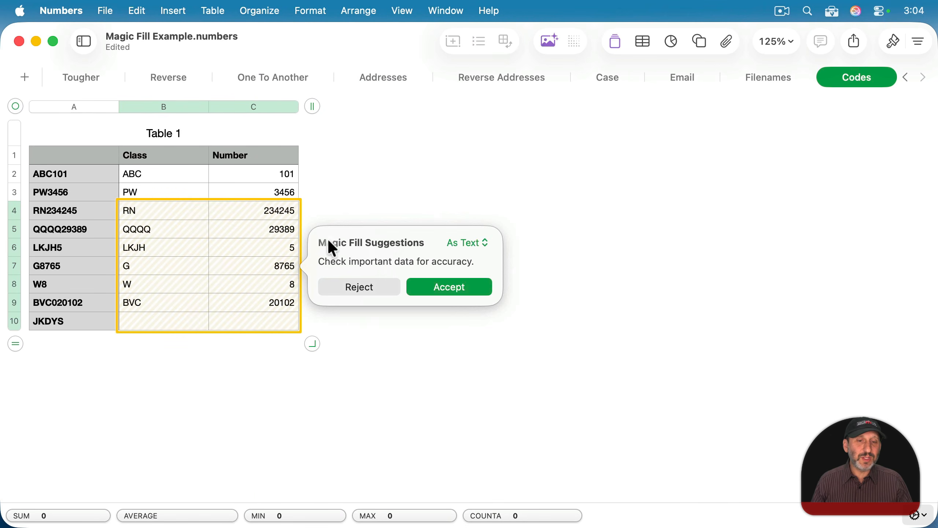
{"action": "left_click", "coordinate": [458, 287]}
{"action": "left_click", "coordinate": [276, 211]}
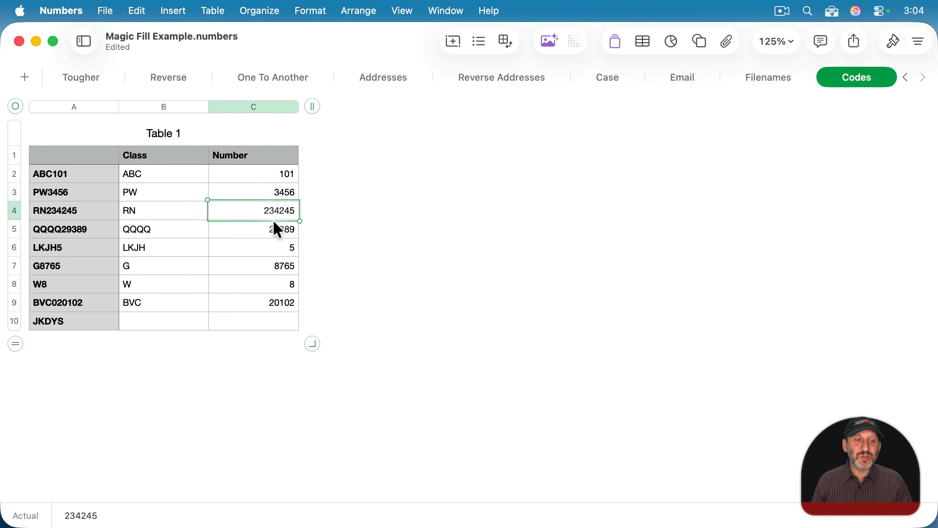
{"action": "left_click", "coordinate": [53, 317]}
{"action": "left_click", "coordinate": [157, 317]}
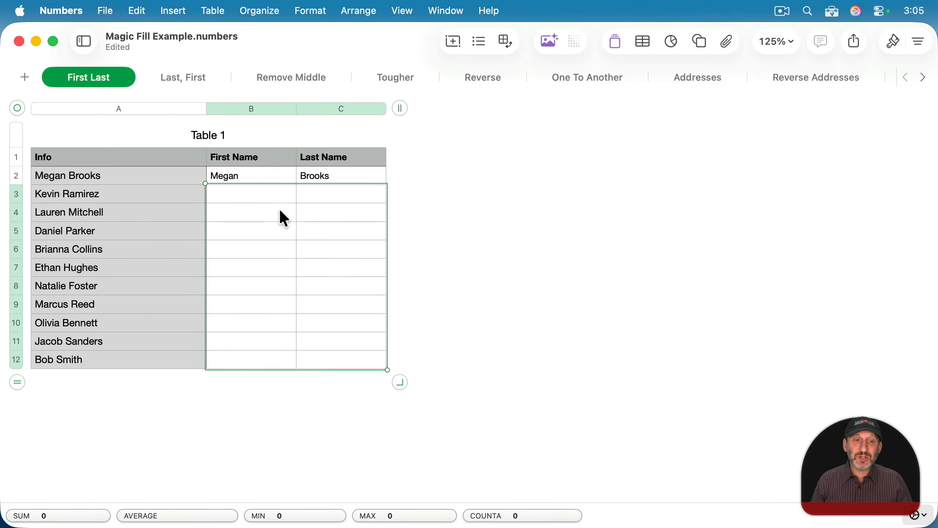
- On the First Last sheet, Magic Fill the First Name and Last Name columns for rows 3 to 12 as text and accept the suggestions
{"action": "right_click", "coordinate": [280, 210]}
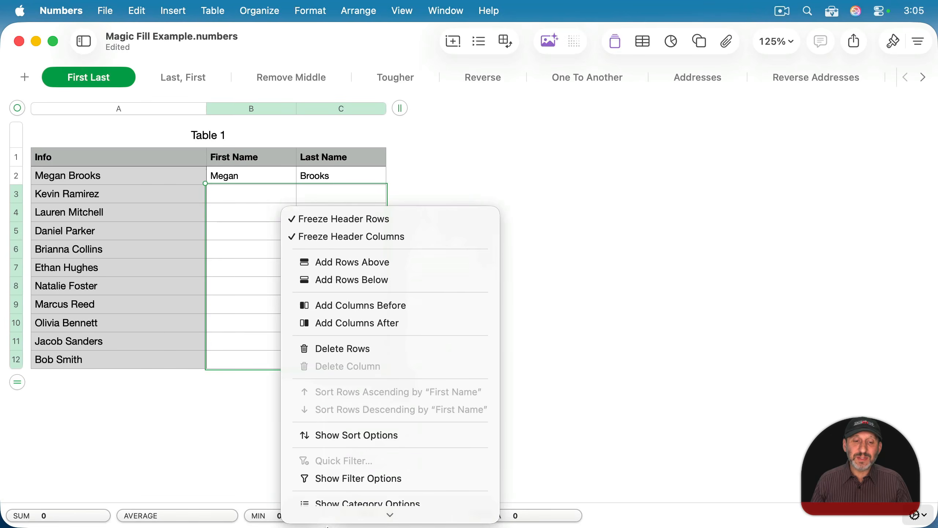
{"action": "left_click", "coordinate": [346, 398]}
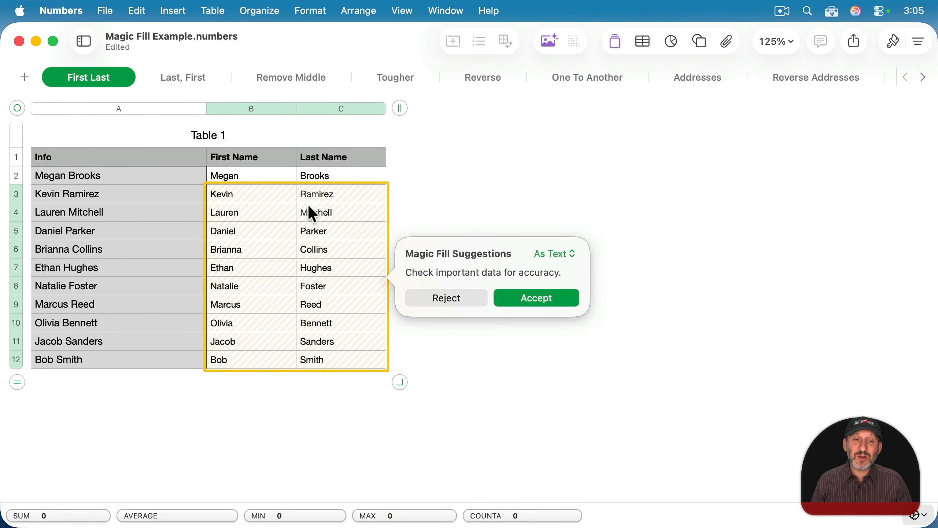
{"action": "left_click", "coordinate": [556, 299]}
- Add a row at the end of the table and enter another full name in Info cell A13
{"action": "left_click", "coordinate": [17, 382]}
{"action": "double_click", "coordinate": [58, 379]}
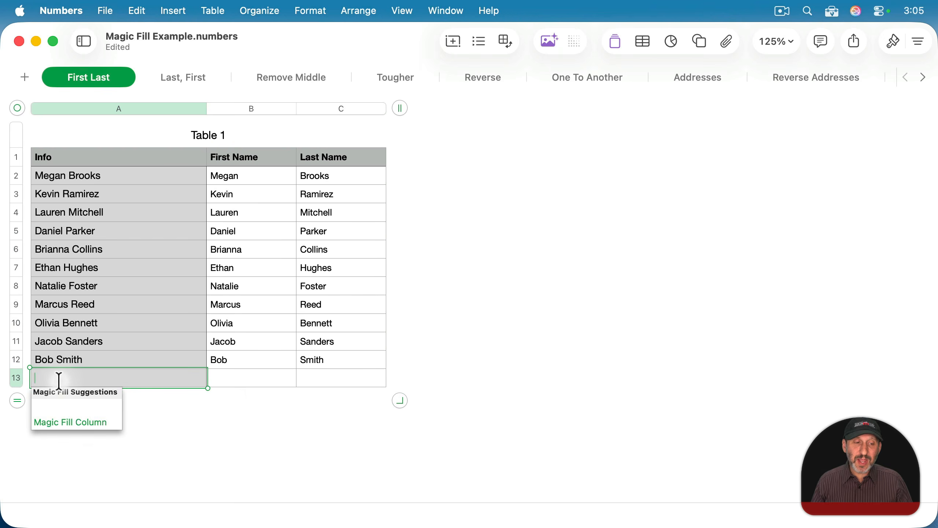
{"action": "type", "text": "Bill Williams"}
{"action": "key", "text": "Tab"}
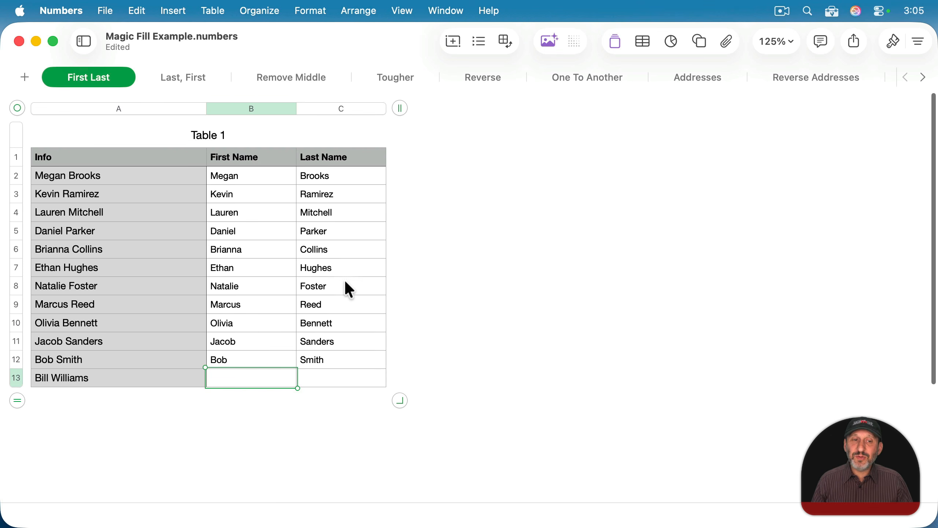
- Extend the First Name and Last Name fill from rows 2 to 12 into row 13, and undo back to the single example row
{"action": "left_click", "coordinate": [249, 179]}
{"action": "left_click", "coordinate": [323, 357], "text": "shift"}
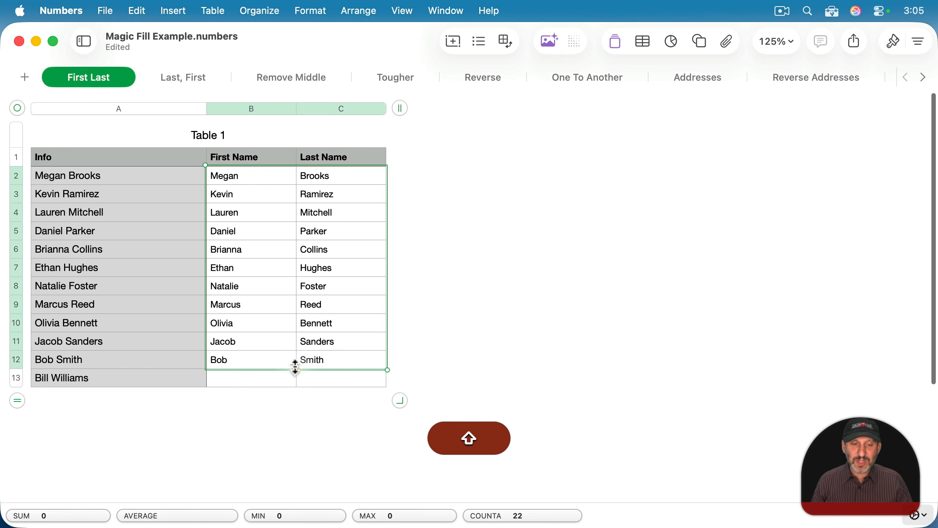
{"action": "left_click_drag", "start_coordinate": [295, 368], "coordinate": [297, 381]}
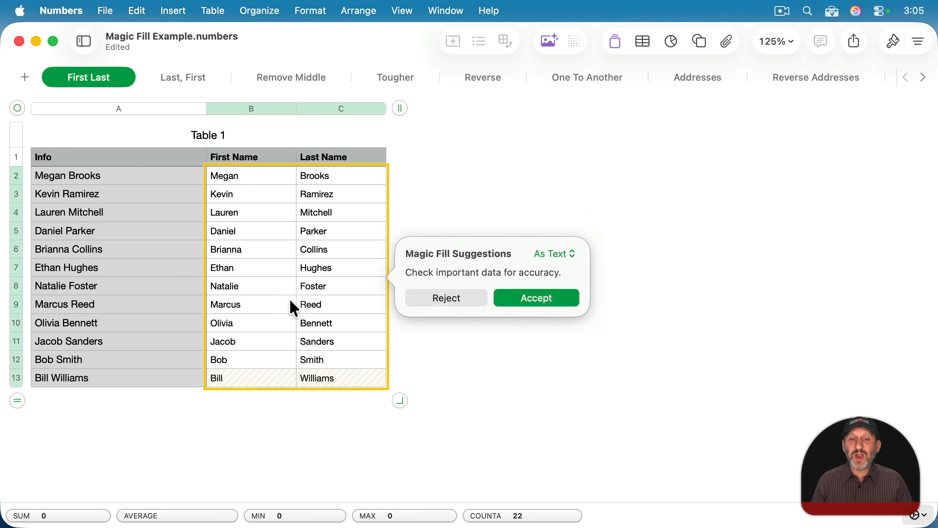
{"action": "key", "text": "super+z"}
{"action": "key", "text": "super+z"}
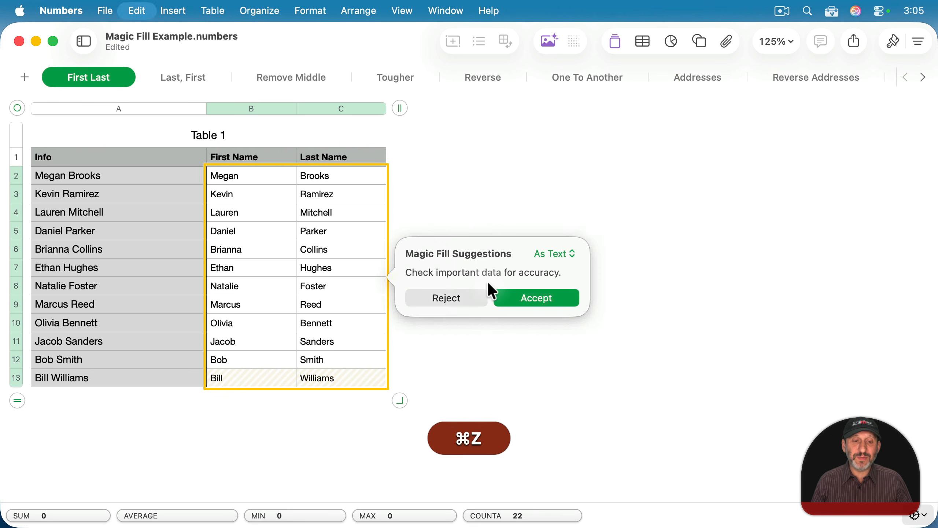
- Magic Fill the First Name and Last Name columns down to row 12 with the As Formulas option and accept the suggestions
{"action": "left_click", "coordinate": [243, 200]}
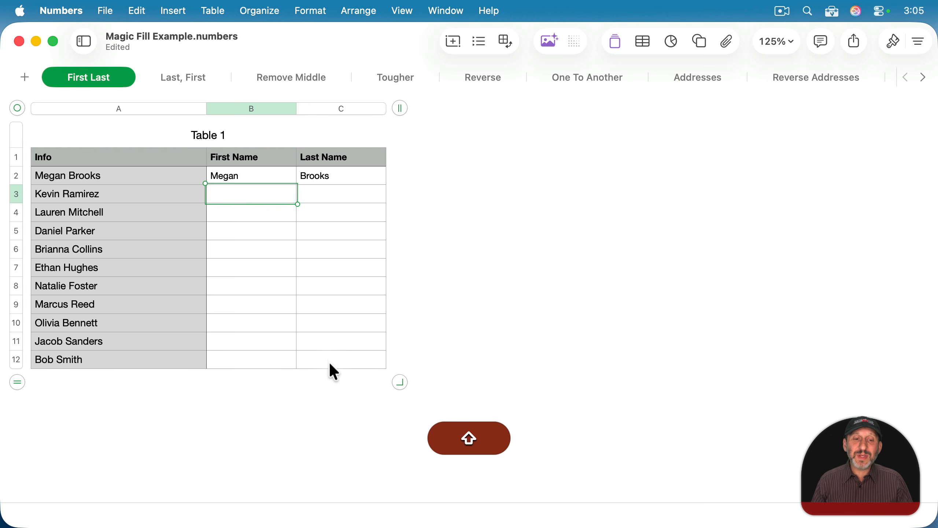
{"action": "left_click", "coordinate": [328, 360], "text": "shift"}
{"action": "right_click", "coordinate": [245, 191]}
{"action": "scroll", "coordinate": [280, 333], "scroll_direction": "down", "scroll_amount": 3}
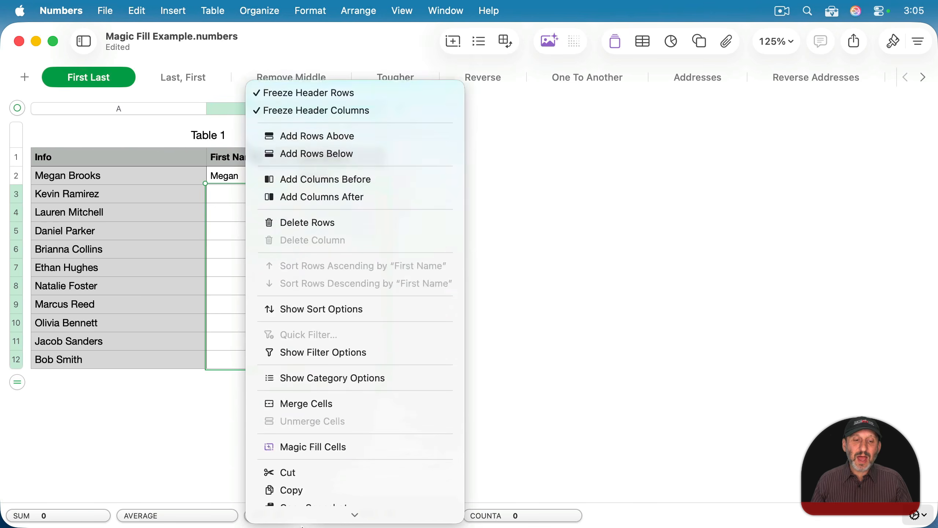
{"action": "left_click", "coordinate": [302, 402]}
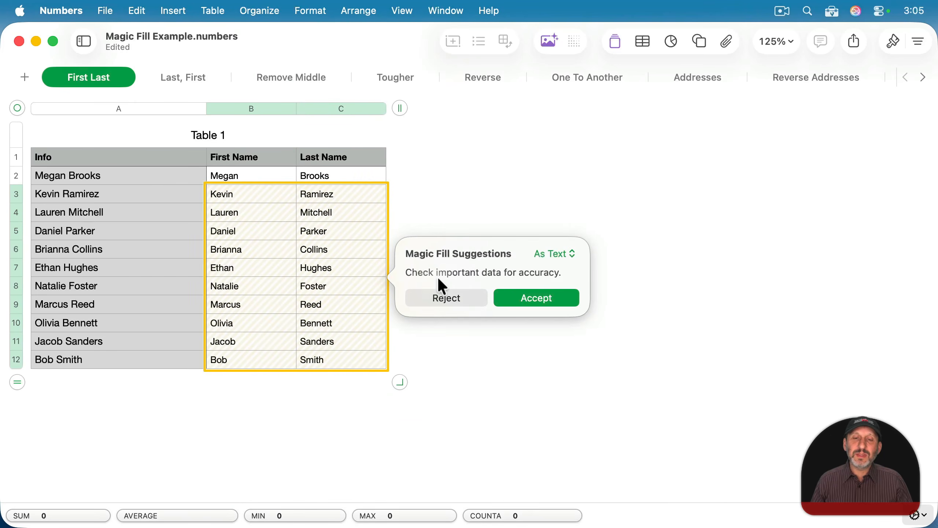
{"action": "left_click", "coordinate": [548, 253]}
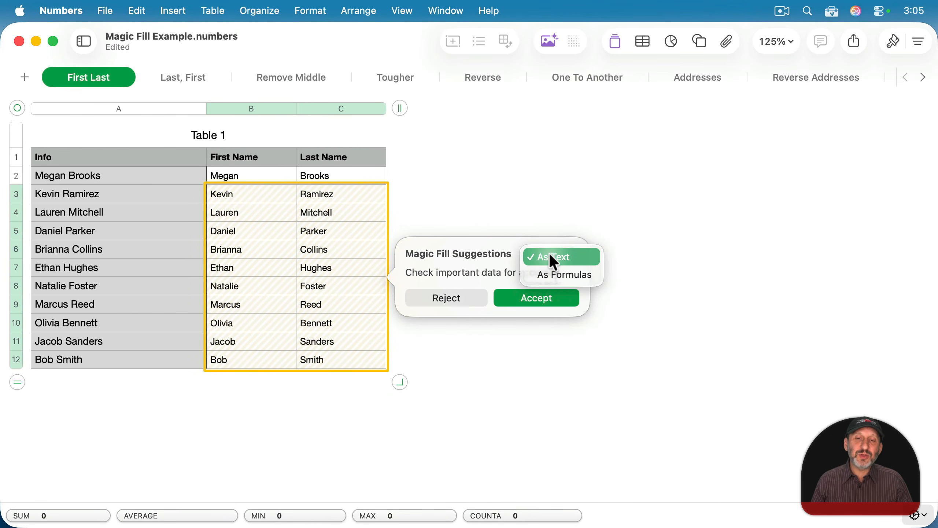
{"action": "left_click", "coordinate": [553, 273]}
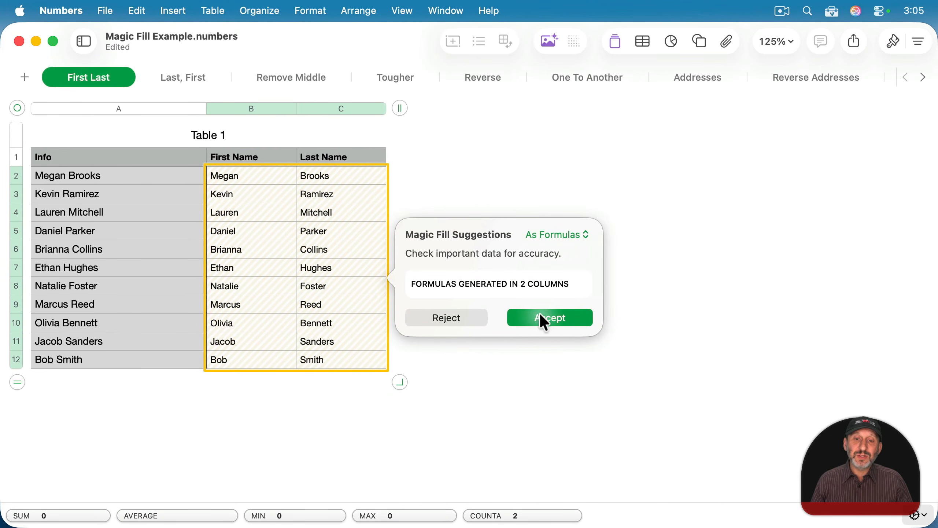
{"action": "left_click", "coordinate": [540, 322]}
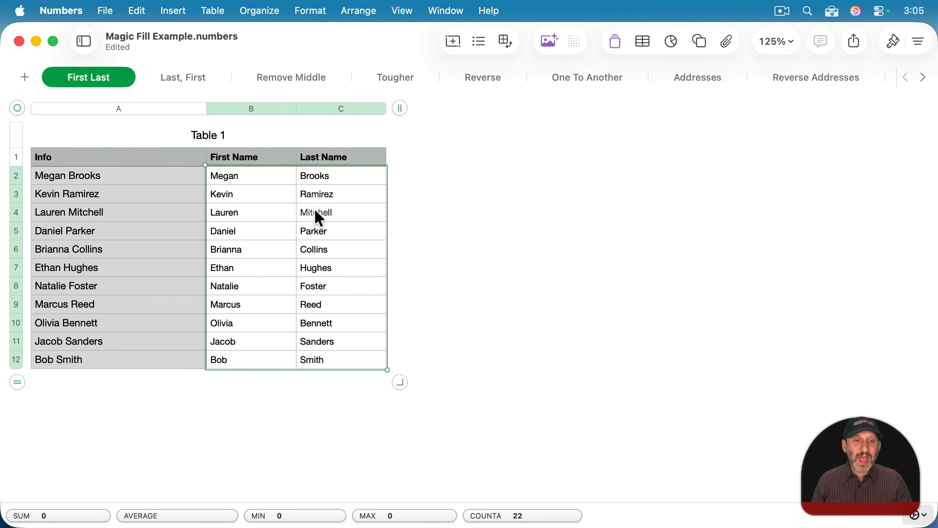
- Examine the generated formulas in First Name cell B2 and in Last Name cells C2, C3 and C4
{"action": "left_click", "coordinate": [248, 178]}
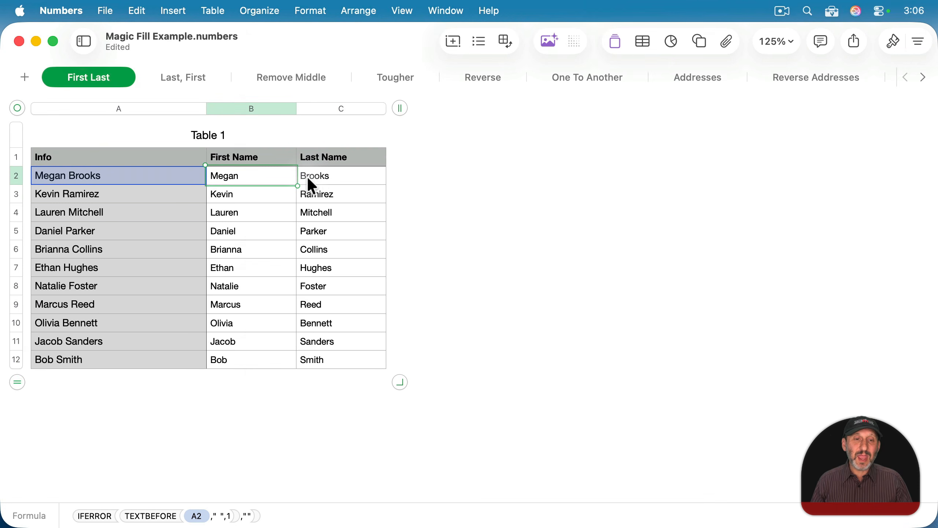
{"action": "left_click", "coordinate": [312, 175]}
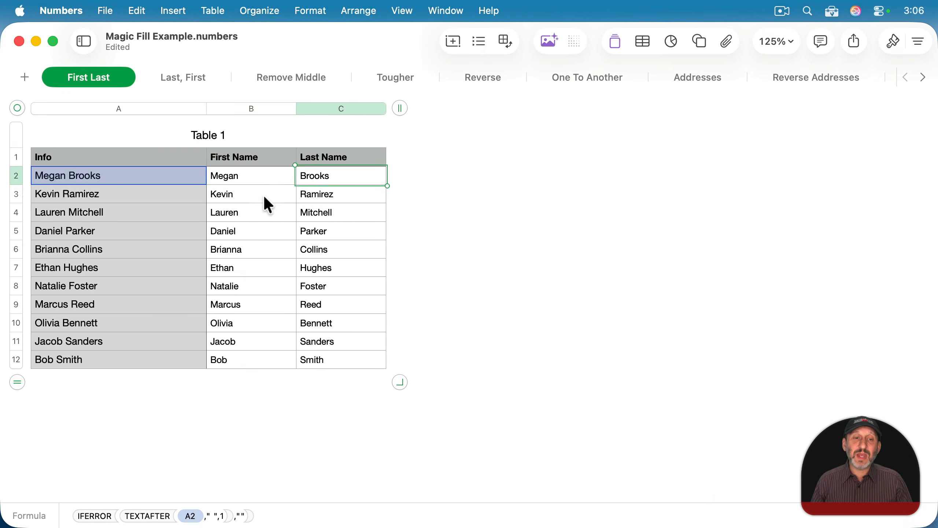
{"action": "left_click", "coordinate": [324, 194]}
{"action": "left_click", "coordinate": [319, 210]}
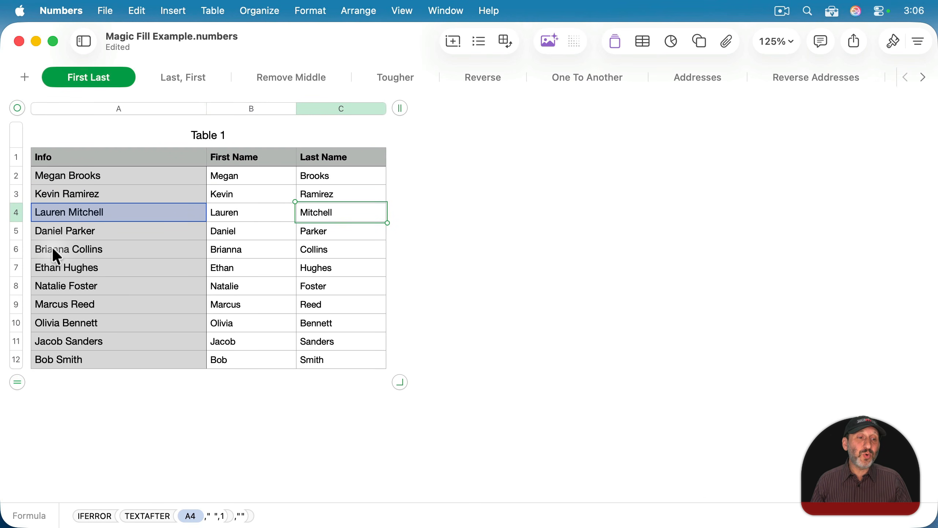
- Change the first name in Info cell A7 to test the formulas, and undo the change
{"action": "left_click", "coordinate": [50, 268]}
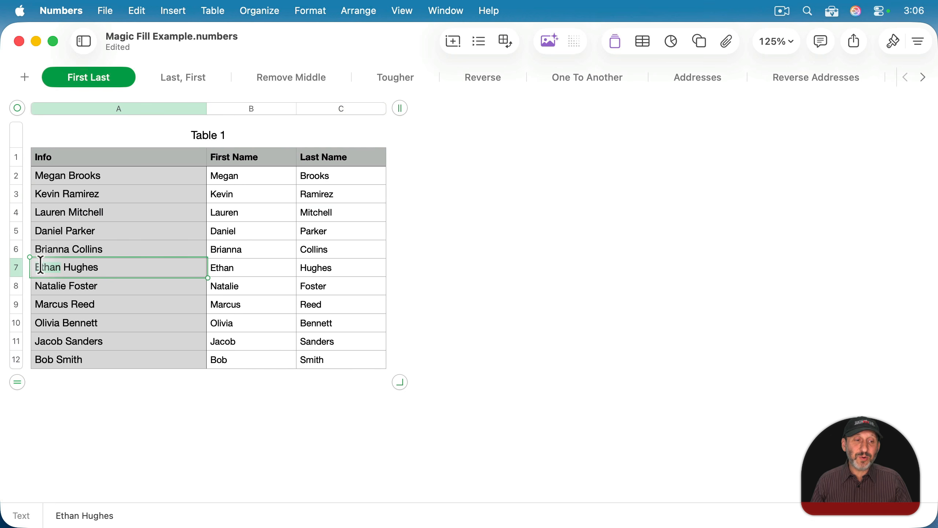
{"action": "type", "text": "Ed"}
{"action": "key", "text": "Return"}
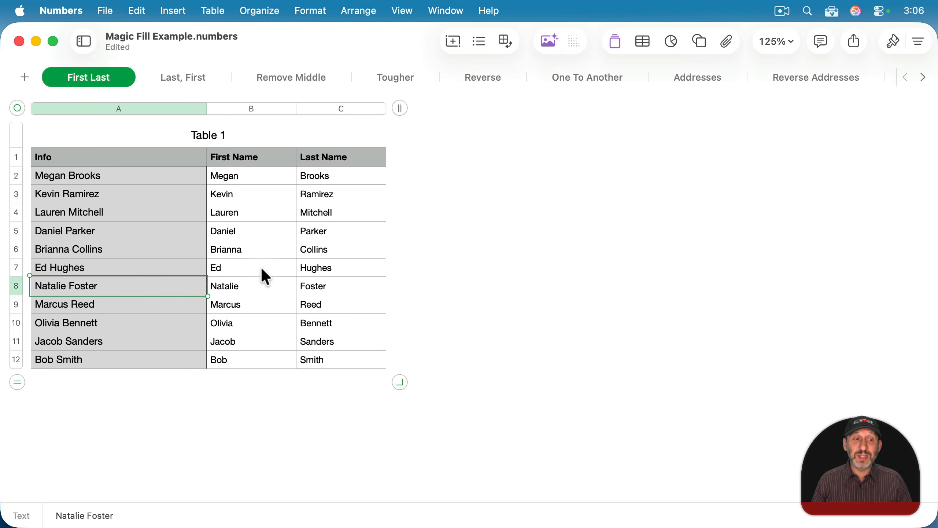
{"action": "key", "text": "cmd+z"}
- Enter a new full name in Info cell A13 of an added row, and add an empty row 14 beneath it
{"action": "left_click", "coordinate": [16, 360]}
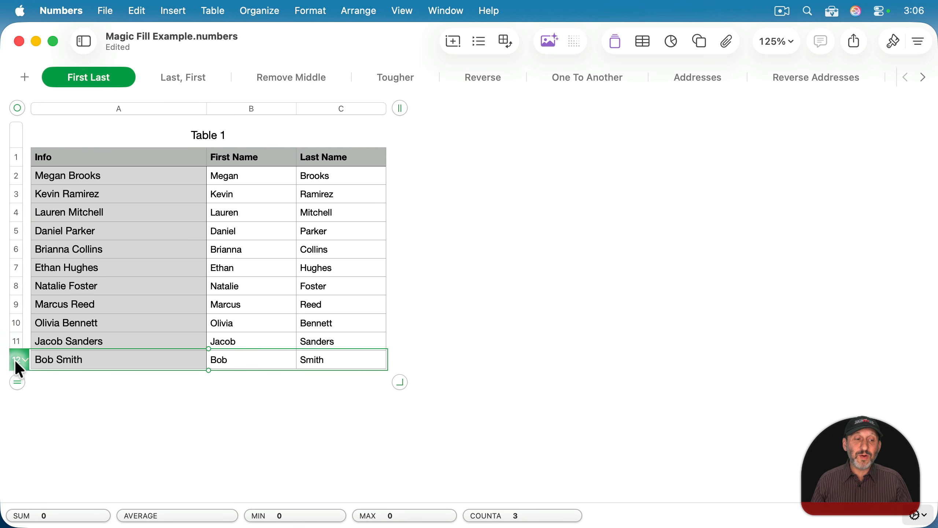
{"action": "left_click", "coordinate": [83, 357]}
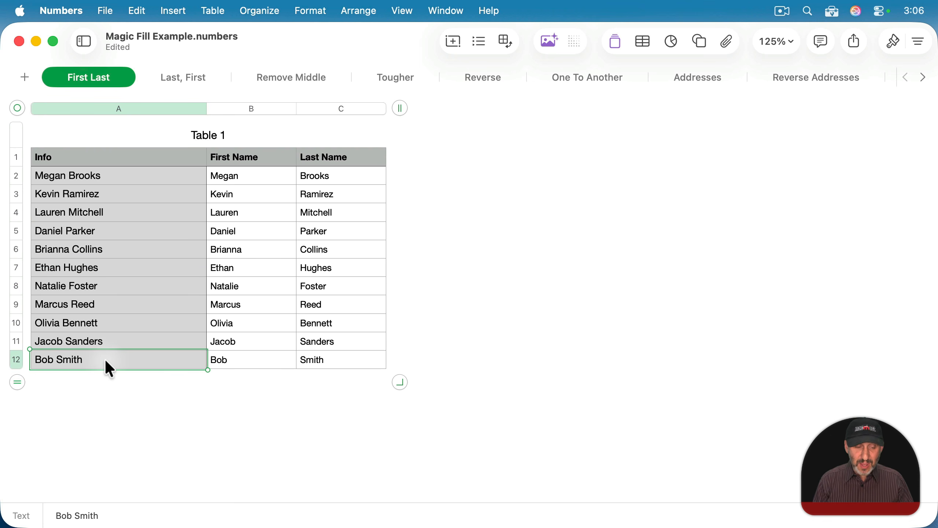
{"action": "key", "text": "Return"}
{"action": "type", "text": "Bob Jones"}
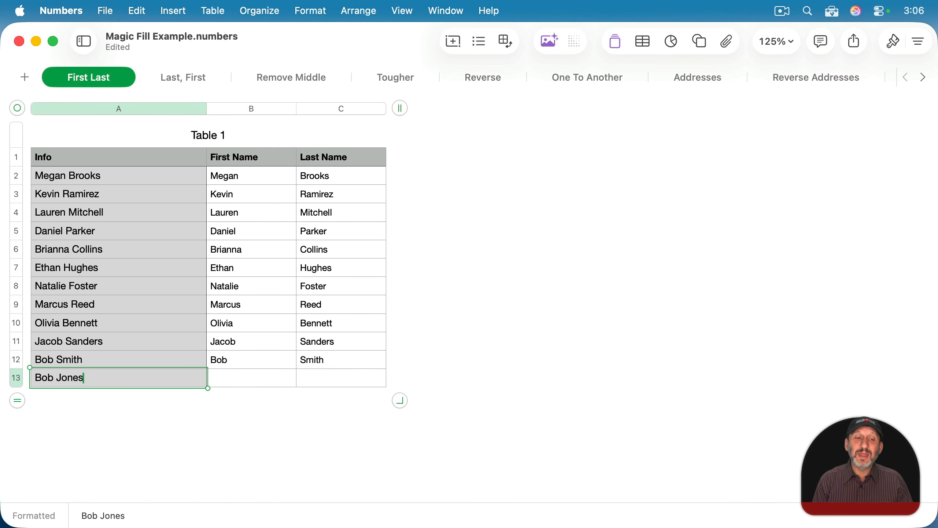
{"action": "key", "text": "Return"}
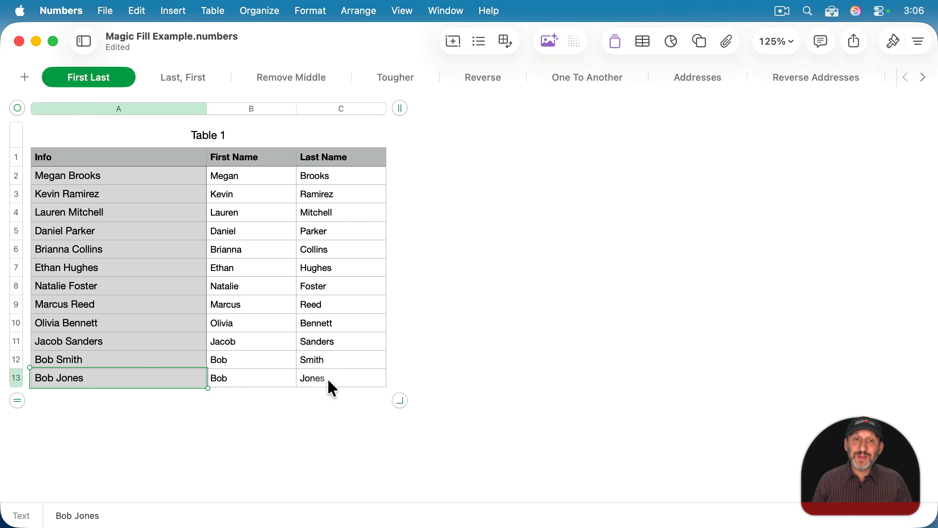
{"action": "key", "text": "Return"}
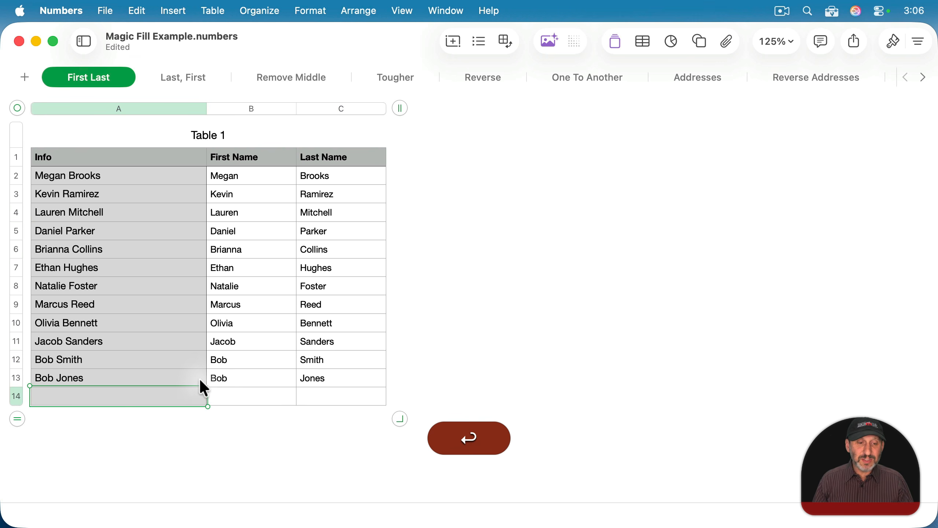
- Examine the generated formulas in the First Name and Last Name cells of the empty row 14
{"action": "left_click", "coordinate": [240, 395]}
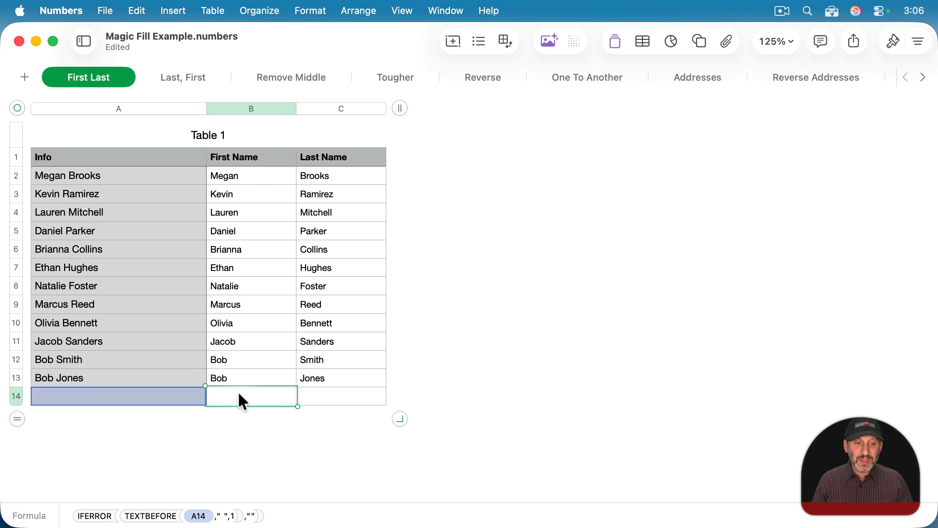
{"action": "left_click", "coordinate": [321, 395]}
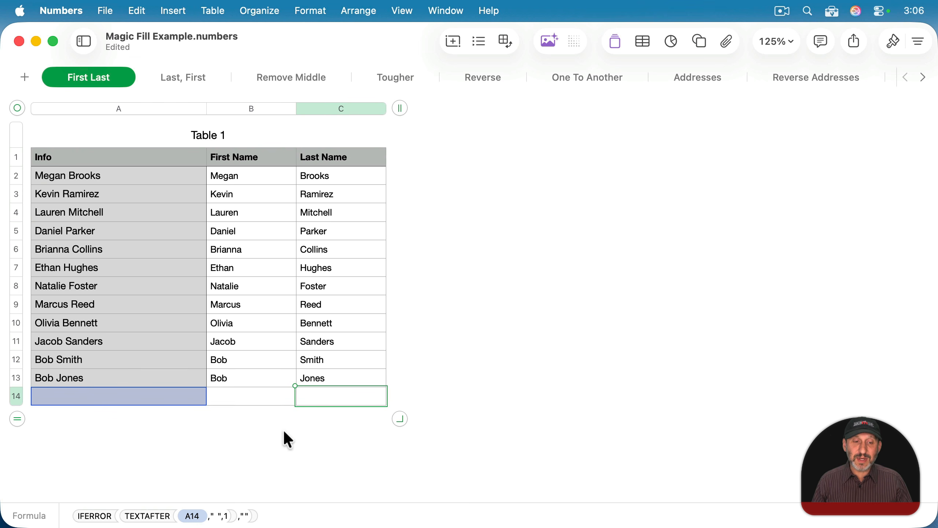
{"action": "left_click", "coordinate": [256, 399]}
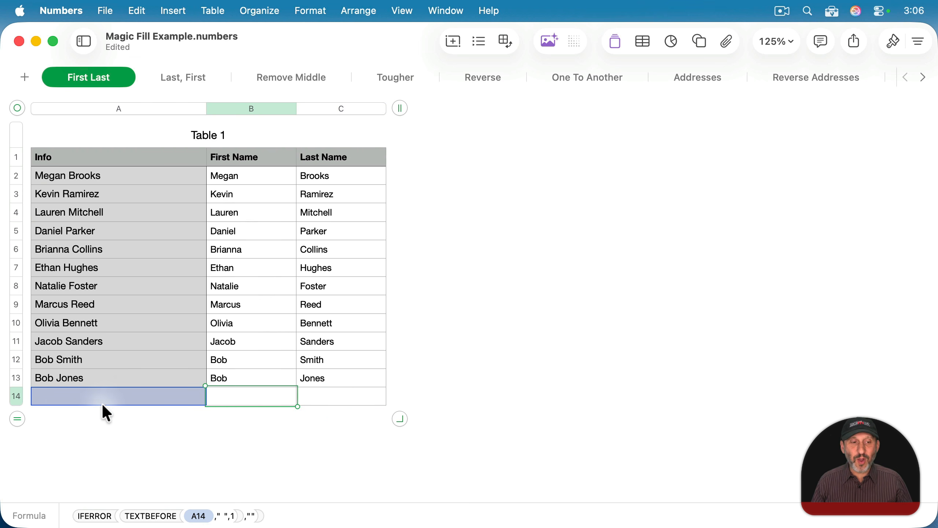
{"action": "key", "text": "super"}
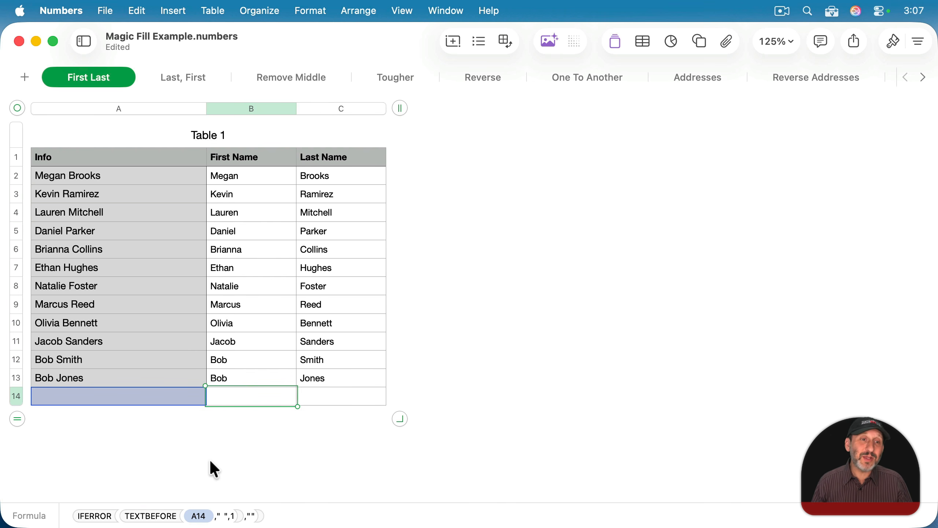
- On the Last, First sheet, clear the Last Name and First Name cells in rows 3 to 11 and keep them selected
{"action": "left_click", "coordinate": [177, 79]}
{"action": "key", "text": "BackSpace"}
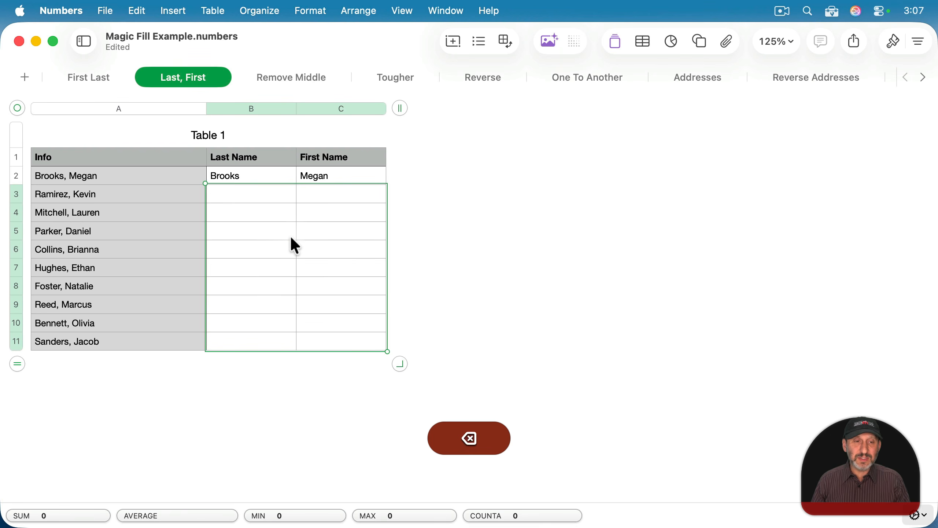
{"action": "left_click", "coordinate": [247, 197]}
{"action": "left_click", "coordinate": [353, 348], "text": "shift"}
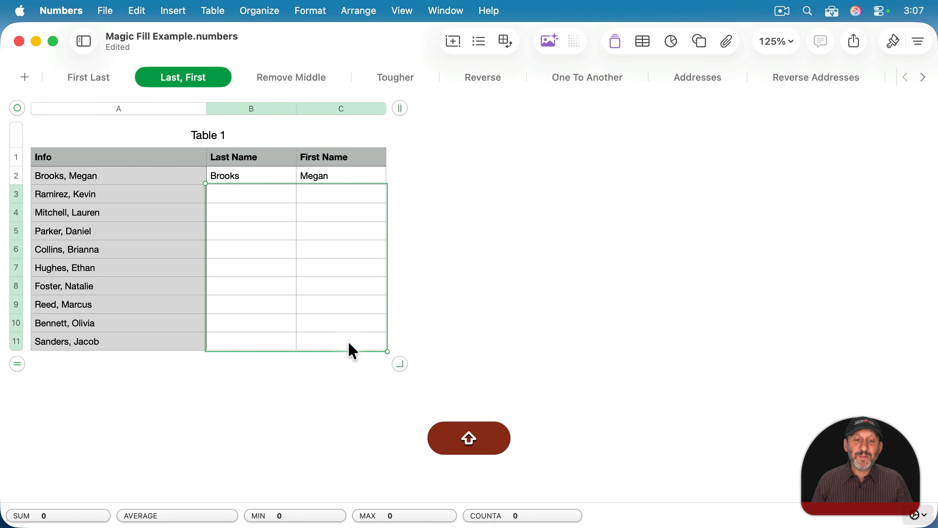
- Magic Fill the selected Last Name and First Name cells with the As Formulas option, accept the suggestions, and examine the formulas in B2 and C2
{"action": "right_click", "coordinate": [353, 348]}
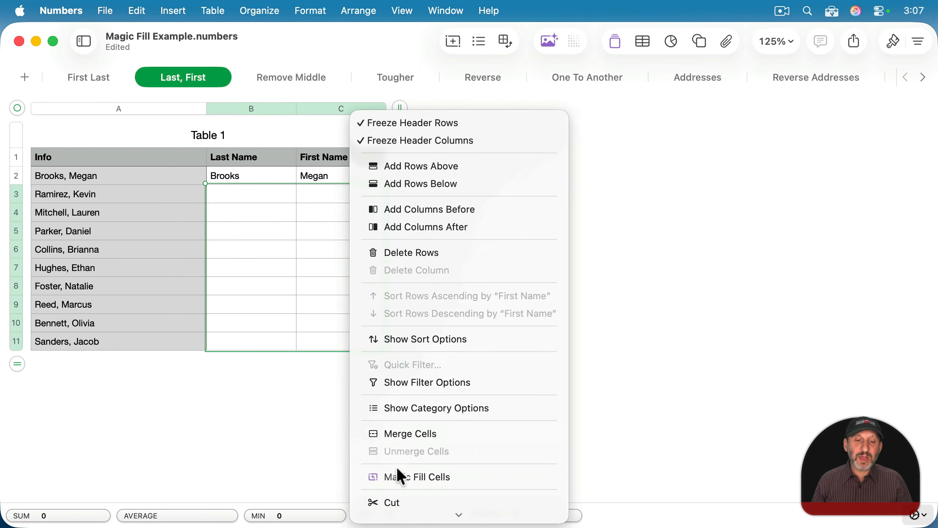
{"action": "left_click", "coordinate": [401, 477]}
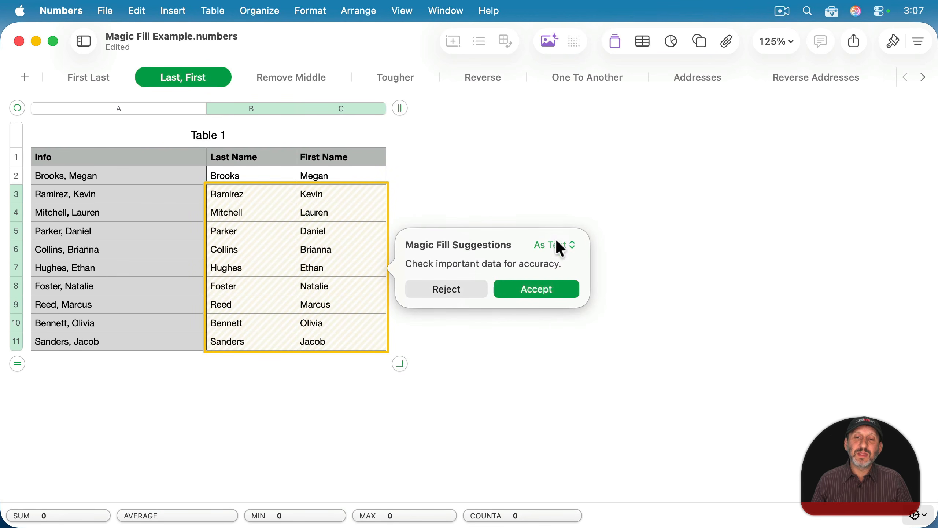
{"action": "left_click", "coordinate": [560, 246]}
{"action": "left_click", "coordinate": [548, 265]}
{"action": "left_click", "coordinate": [539, 311]}
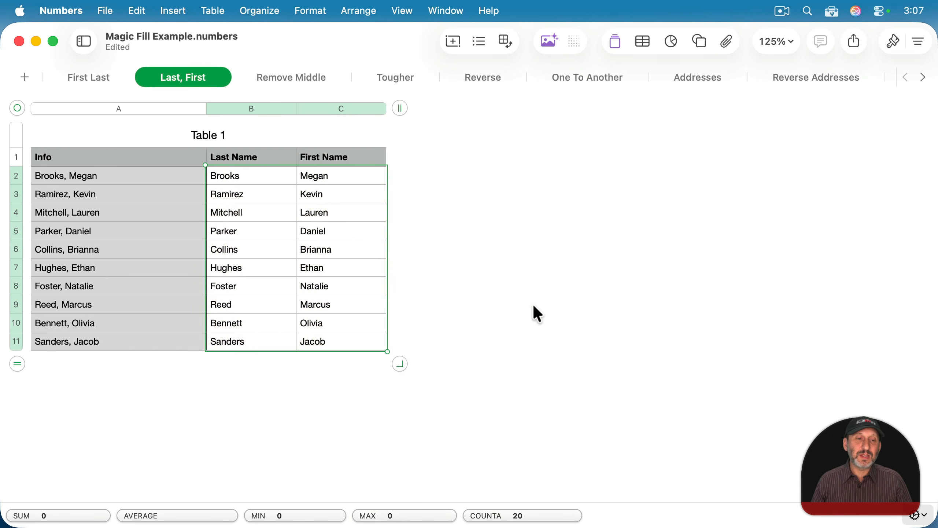
{"action": "left_click", "coordinate": [253, 181]}
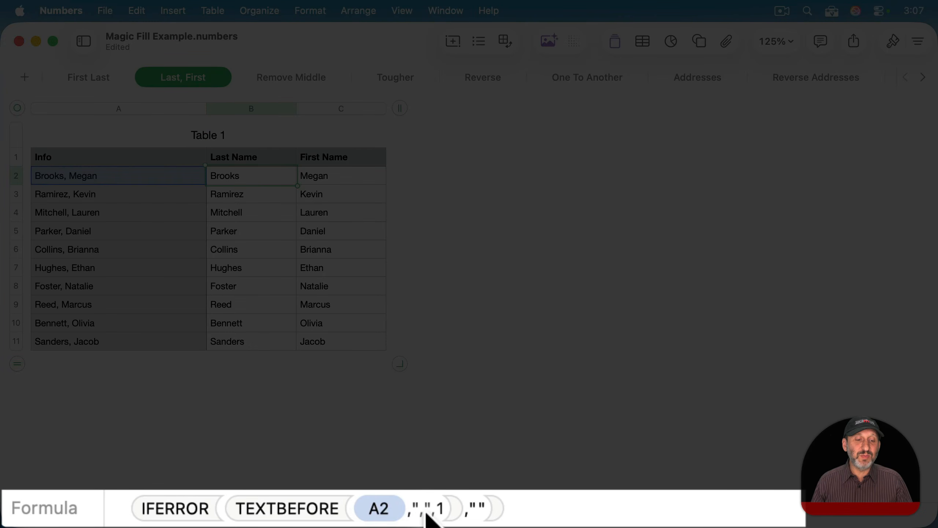
{"action": "left_click", "coordinate": [329, 176]}
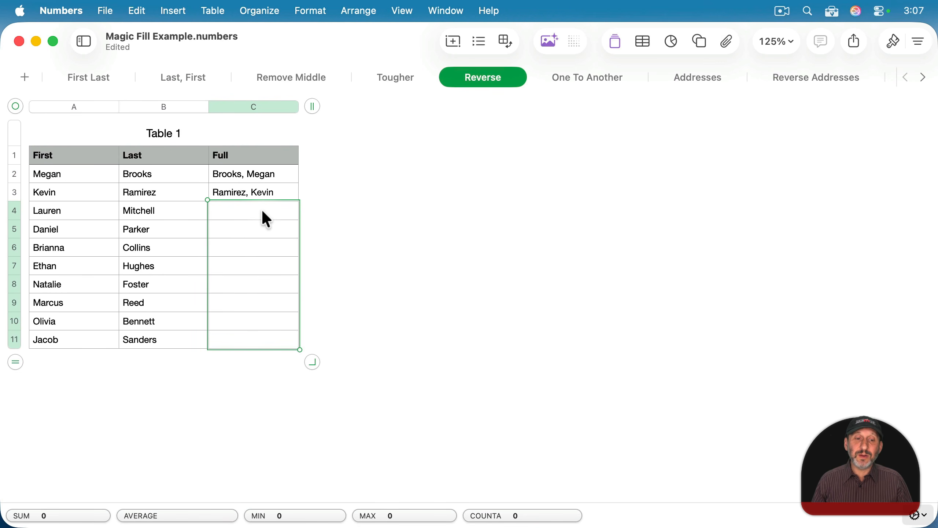
- On the Reverse sheet, Magic Fill the Full column in rows 4 to 11 with the As Formulas option
{"action": "right_click", "coordinate": [262, 214]}
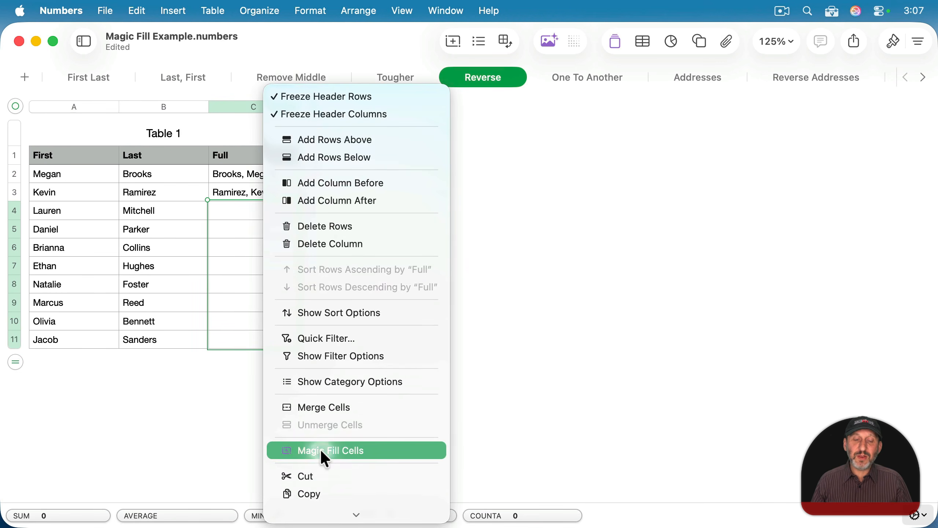
{"action": "left_click", "coordinate": [319, 449]}
{"action": "left_click", "coordinate": [458, 253]}
{"action": "left_click", "coordinate": [460, 270]}
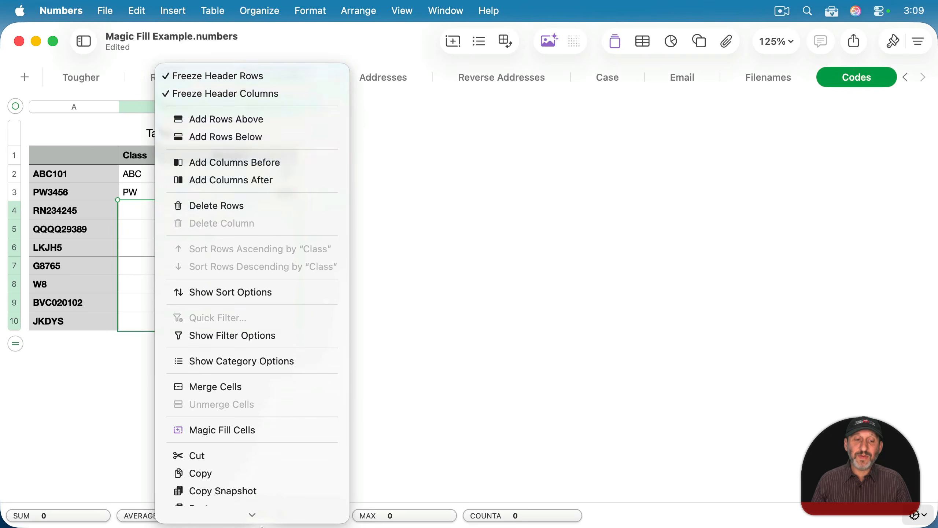
- On the Codes sheet, Magic Fill Class and Number in rows 4 to 10 with the As Formulas option, accept, and examine the formula in C4
{"action": "scroll", "coordinate": [262, 408], "scroll_direction": "down", "scroll_amount": 3}
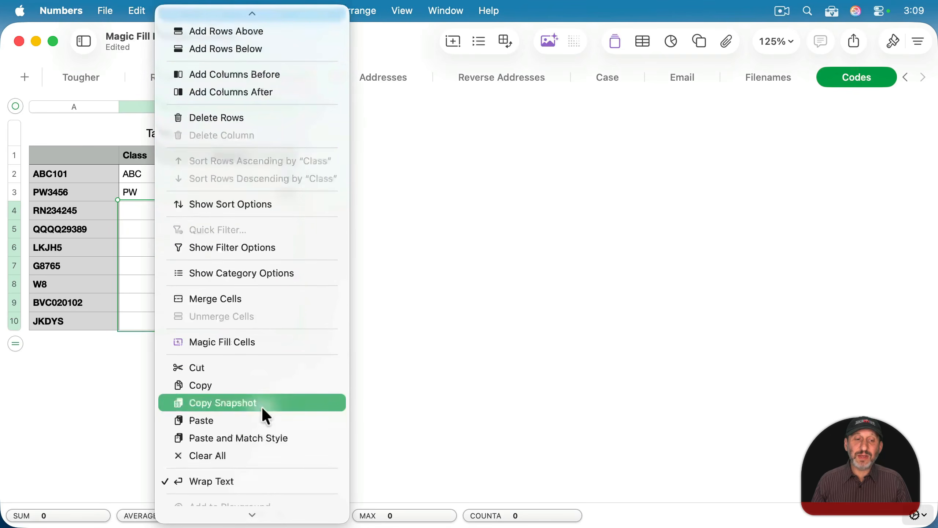
{"action": "left_click", "coordinate": [253, 340]}
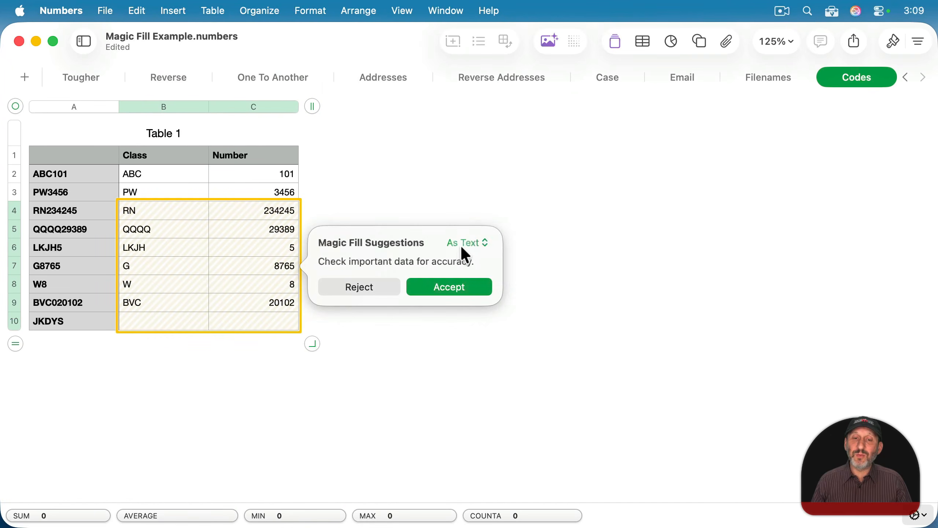
{"action": "left_click", "coordinate": [466, 244]}
{"action": "left_click", "coordinate": [469, 264]}
{"action": "left_click", "coordinate": [455, 288]}
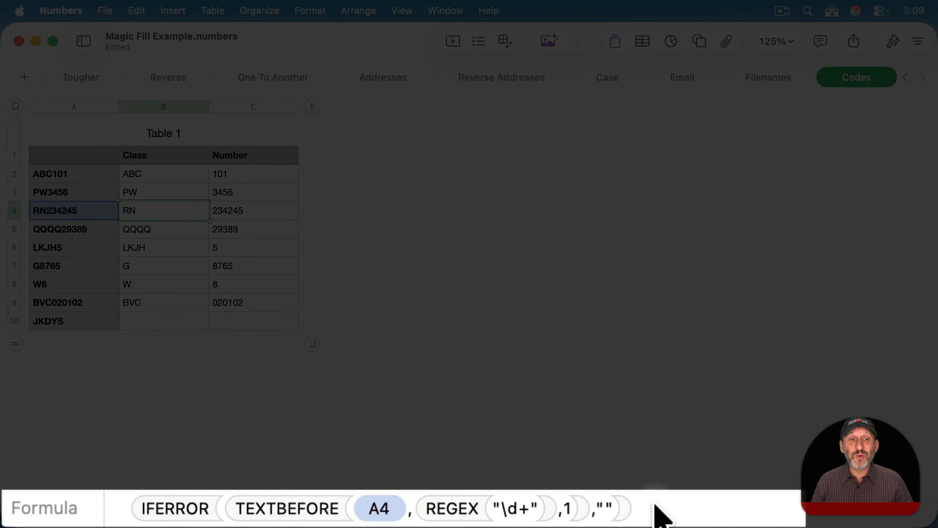
{"action": "left_click", "coordinate": [224, 211]}
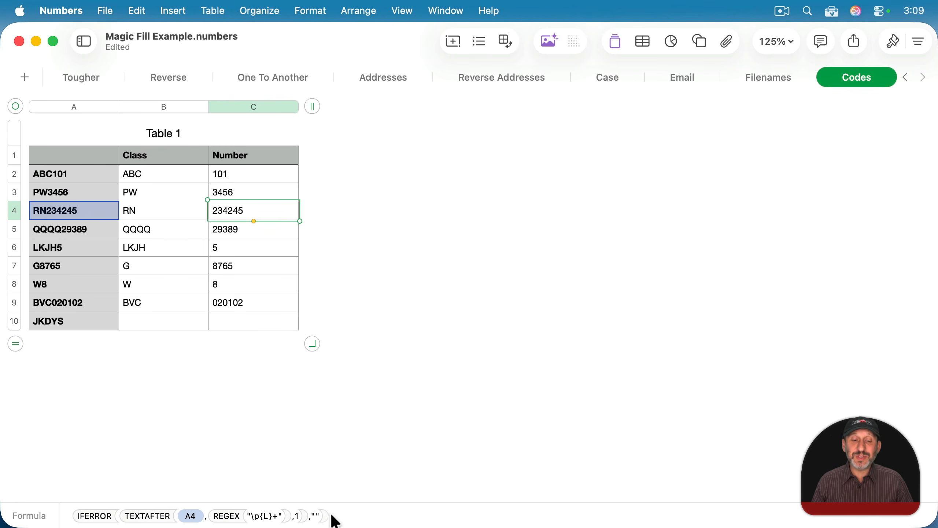